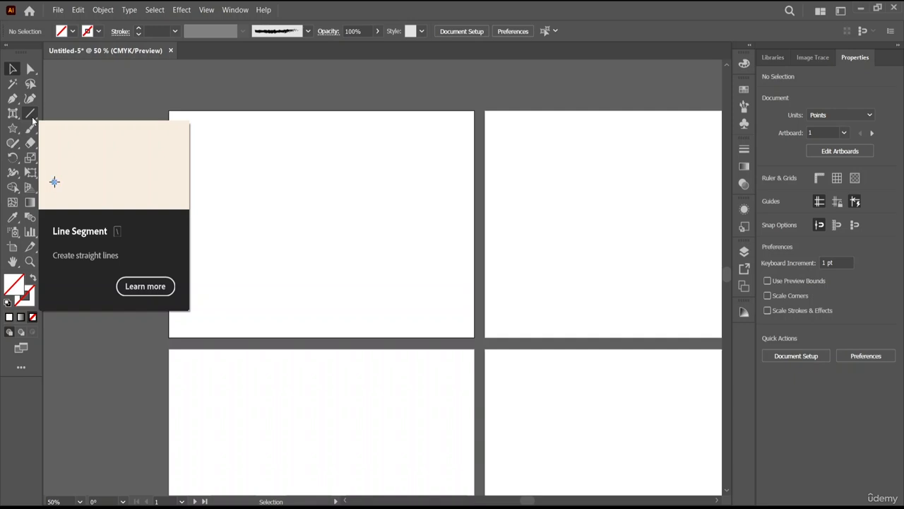
# Draw a horizontal line about 371 pt long on the first artboard with the Line Segment tool and give it a 1 pt stroke
pyautogui.click(31, 115)
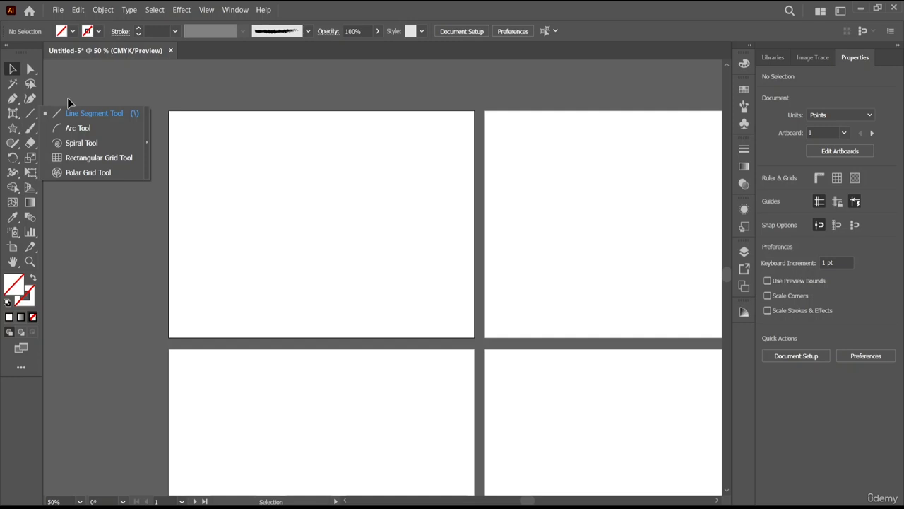
pyautogui.click(95, 112)
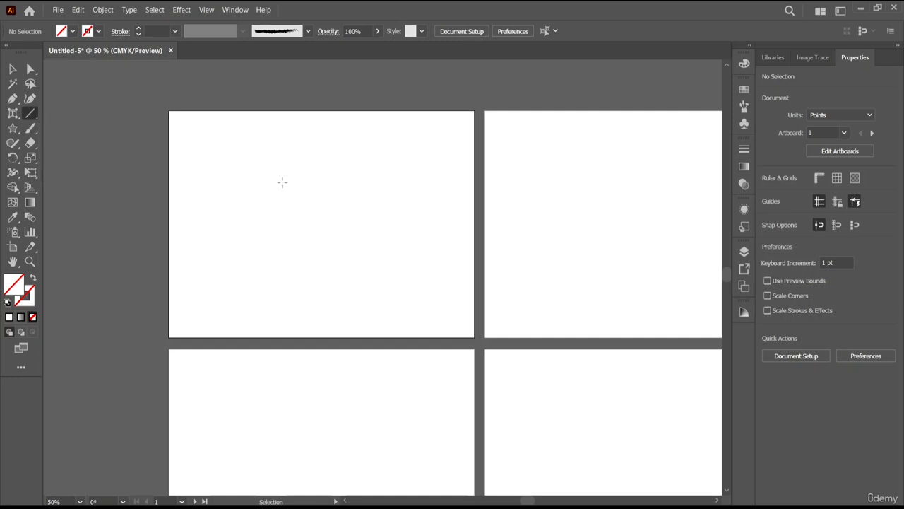
pyautogui.moveTo(240, 188); pyautogui.dragTo(430, 189)
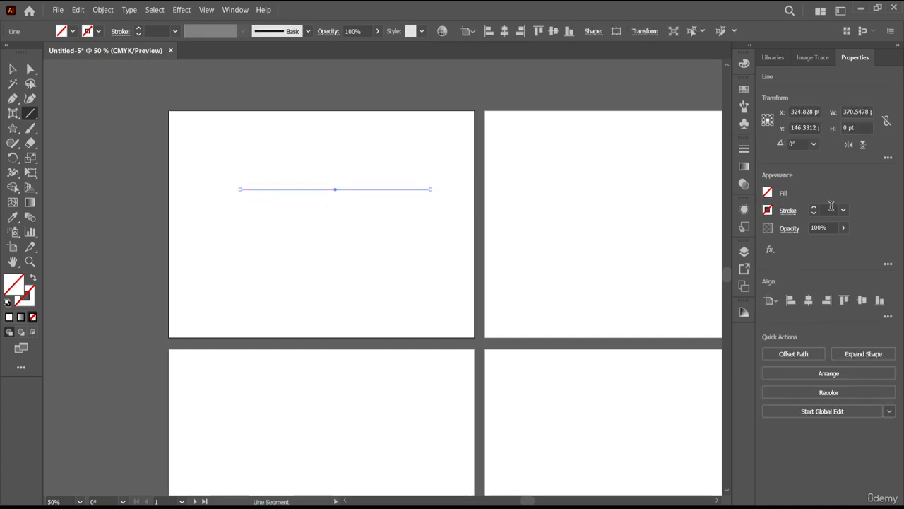
pyautogui.scroll(2, 831, 209)
pyautogui.scroll(-1, 831, 208)
# Create a second line with length 370.5478 pt, angle 0° and Fill Line off, and place it directly below the first line
pyautogui.click(524, 228)
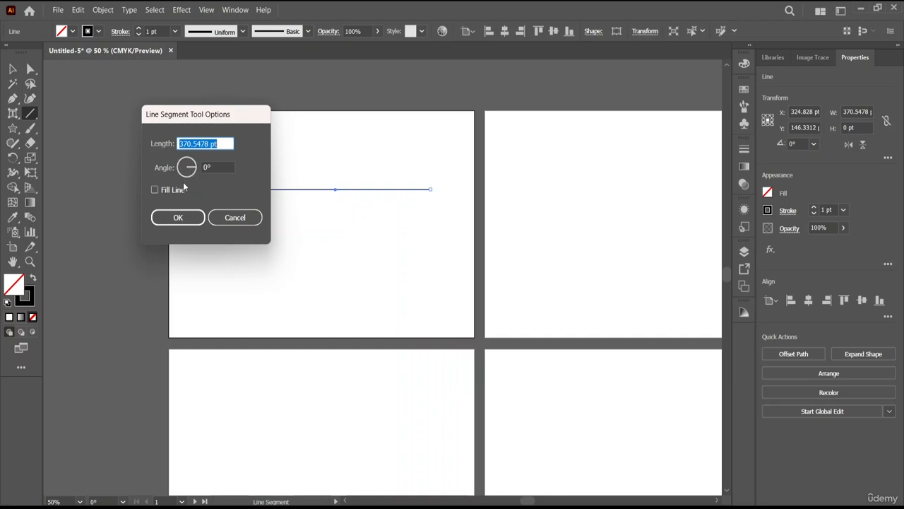
pyautogui.click(161, 190)
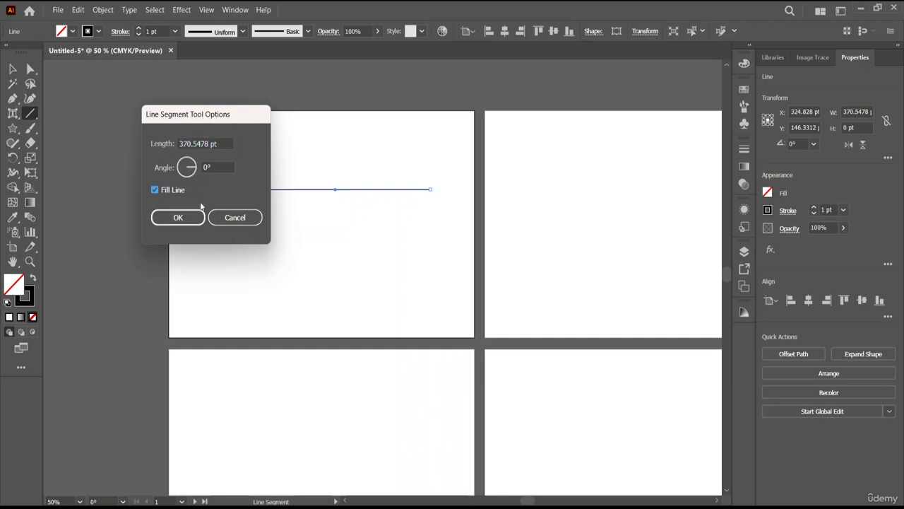
pyautogui.click(185, 190)
pyautogui.click(188, 222)
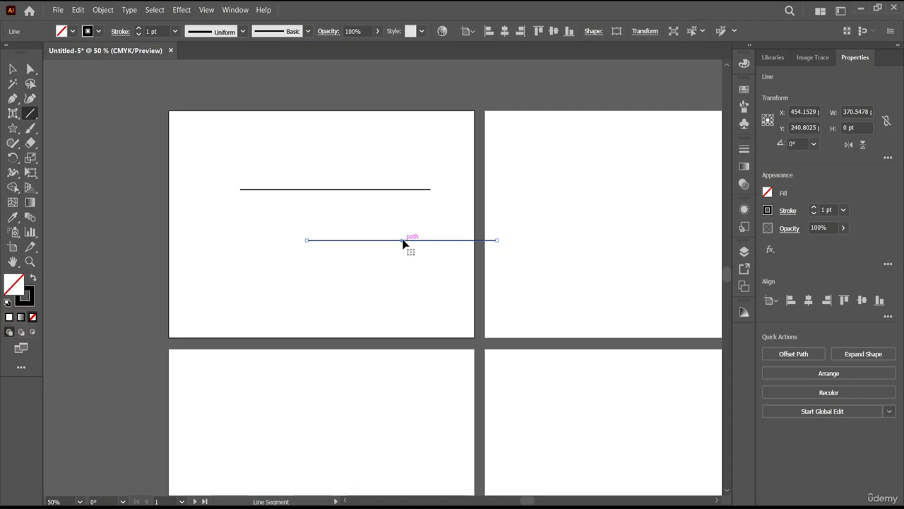
pyautogui.moveTo(403, 244); pyautogui.dragTo(337, 217)
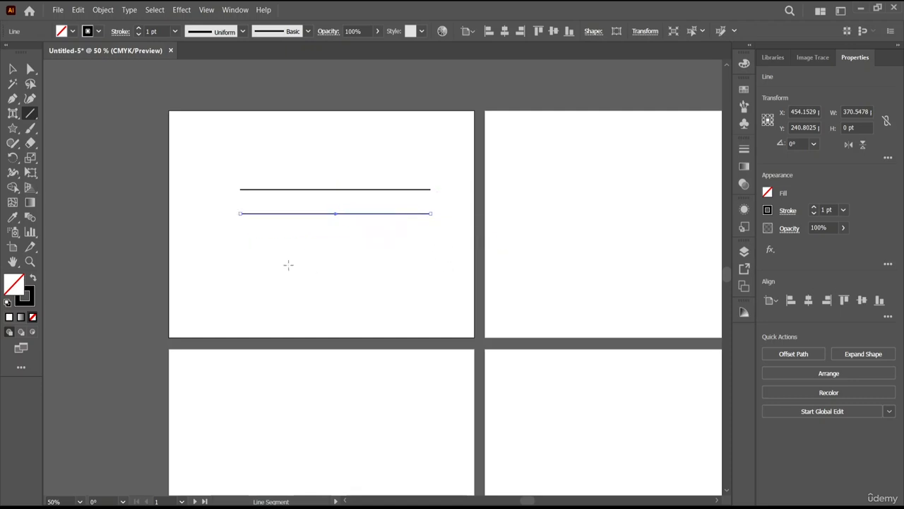
# Draw a slightly slanted line at about 4.5° below the two lines, and a horizontal line about 396 pt long beneath it
pyautogui.moveTo(233, 256); pyautogui.dragTo(425, 241)
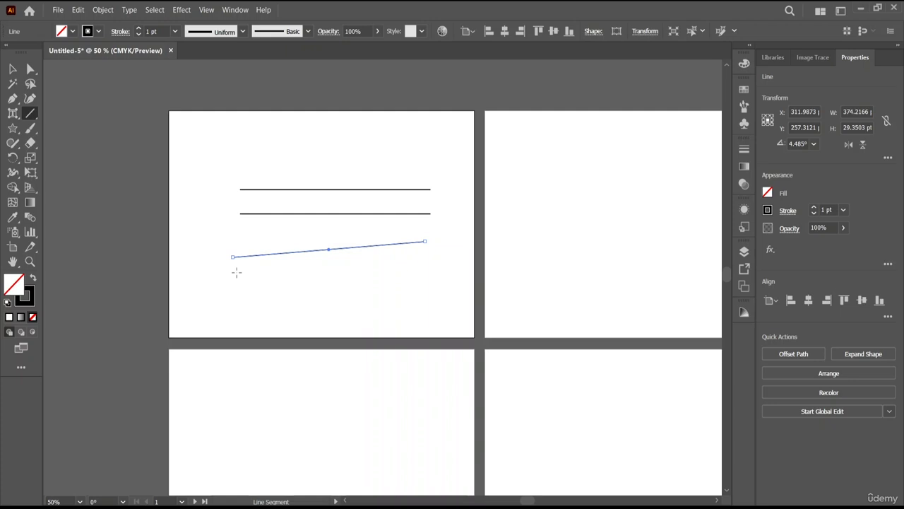
pyautogui.moveTo(237, 272); pyautogui.dragTo(440, 272)
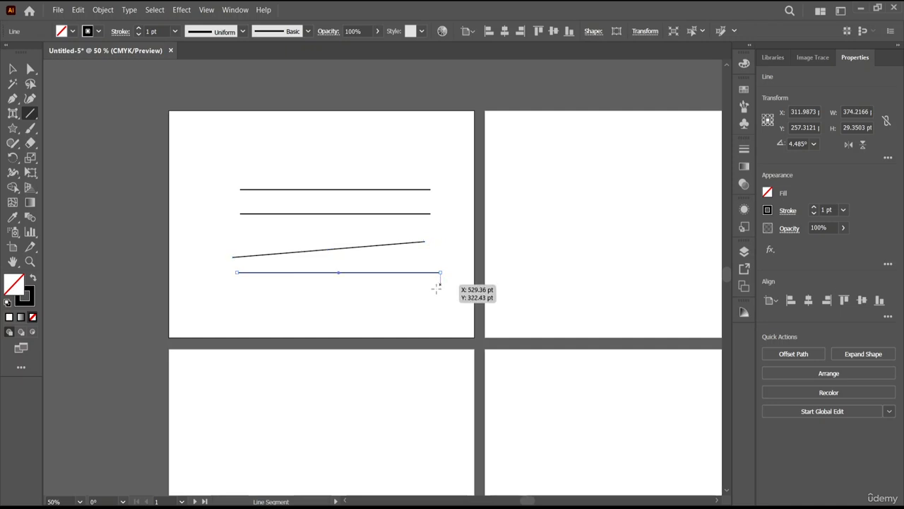
pyautogui.scroll(-2, 362, 285)
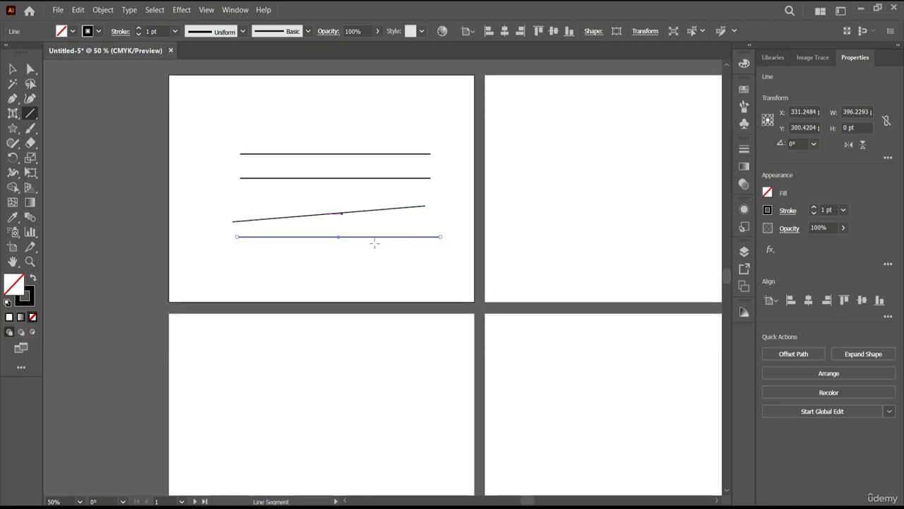
# Move the second horizontal line and the slanted line to the artboard's upper left, and delete the other two lines
pyautogui.click(12, 68)
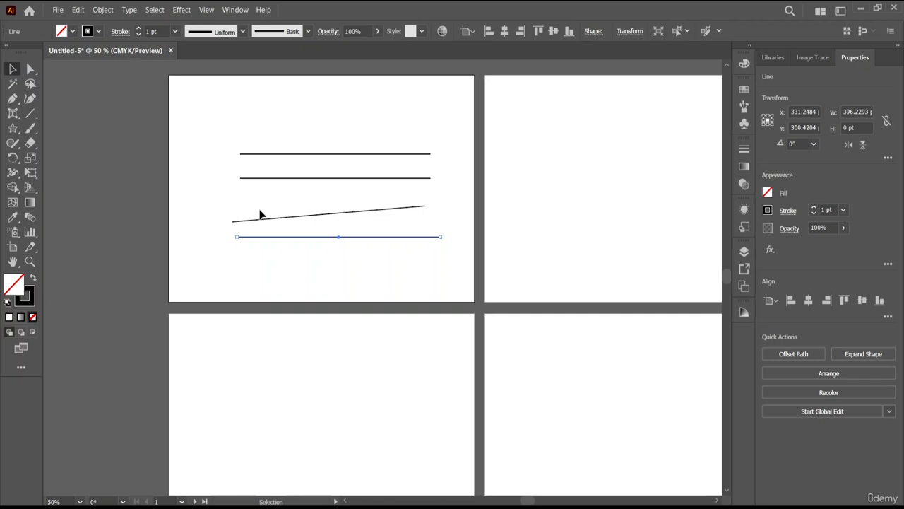
pyautogui.moveTo(234, 205); pyautogui.dragTo(380, 266)
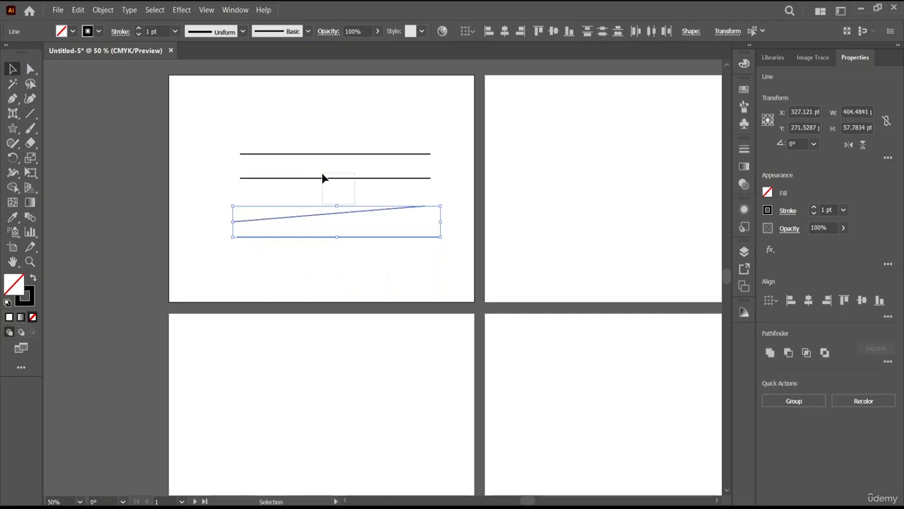
pyautogui.click(323, 177)
pyautogui.keyDown('shift'); pyautogui.click(352, 210); pyautogui.keyUp('shift')
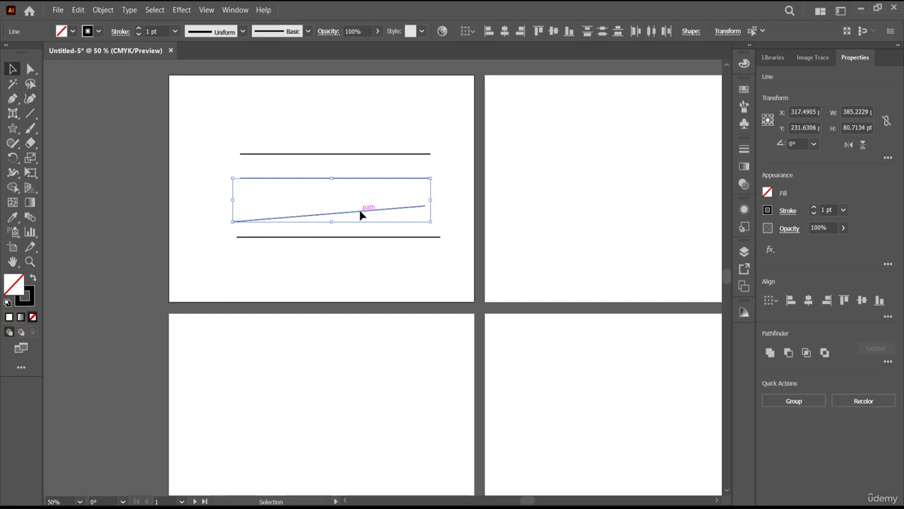
pyautogui.moveTo(359, 212); pyautogui.dragTo(377, 258)
pyautogui.press('Delete')
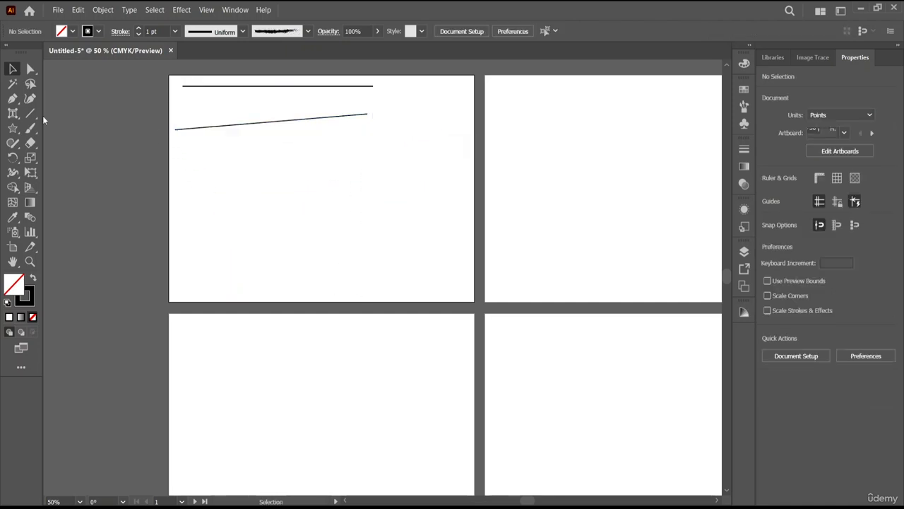
# Draw a vertical line about 178 pt tall with a horizontal line about 82 pt long from its top, and copy that line to its bottom end
pyautogui.click(31, 113)
pyautogui.moveTo(262, 171); pyautogui.dragTo(261, 267)
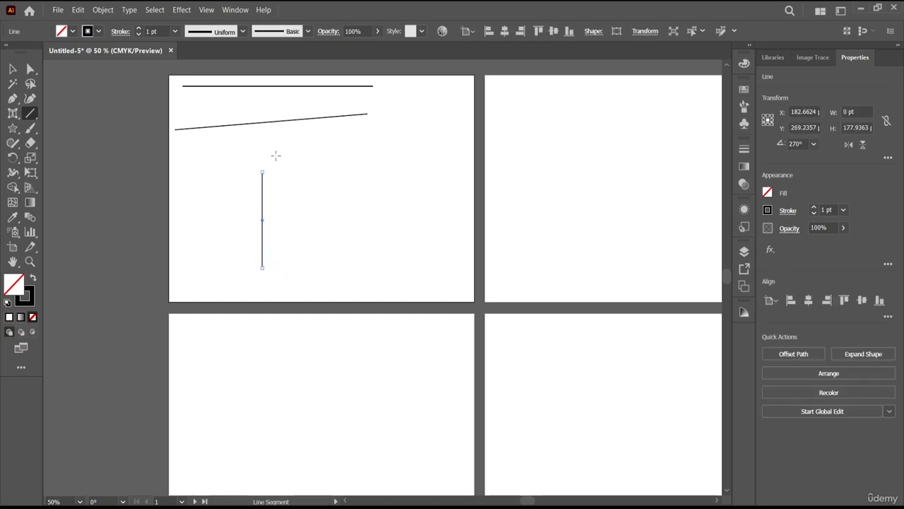
pyautogui.moveTo(262, 172); pyautogui.dragTo(305, 177)
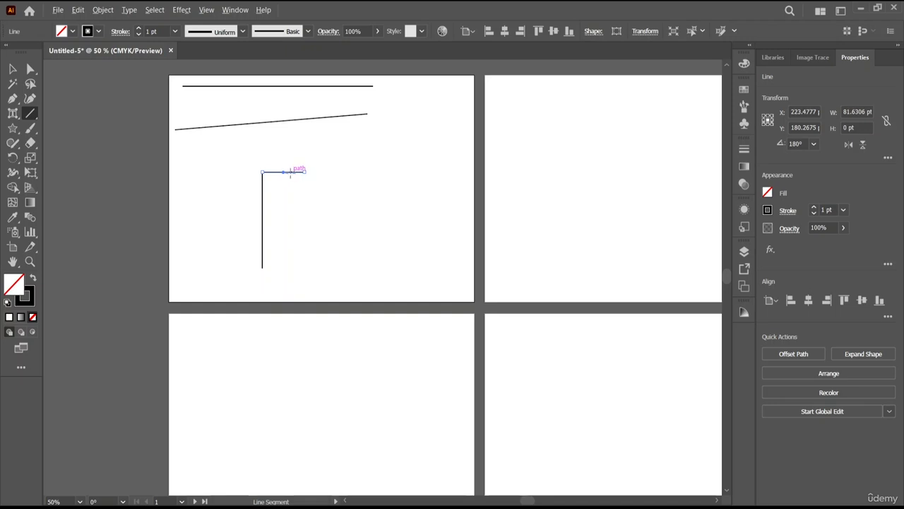
pyautogui.click(14, 69)
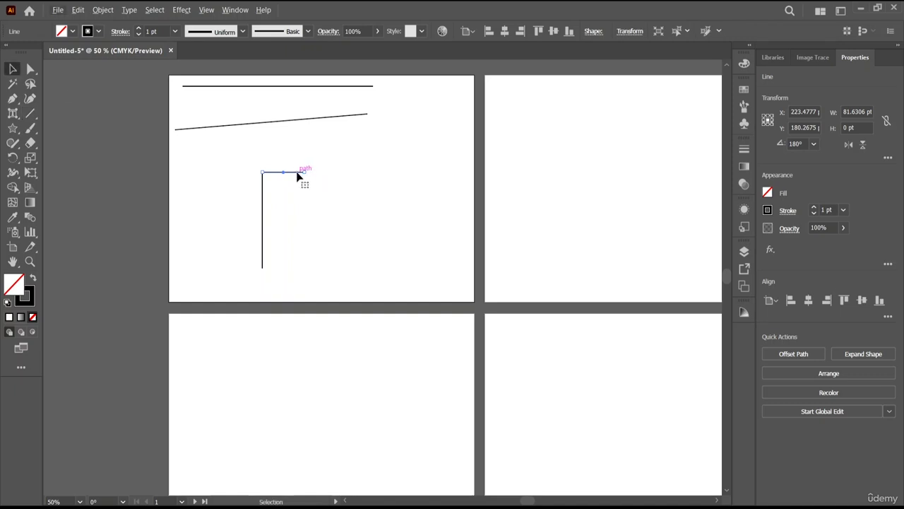
pyautogui.moveTo(299, 176); pyautogui.dragTo(299, 269)
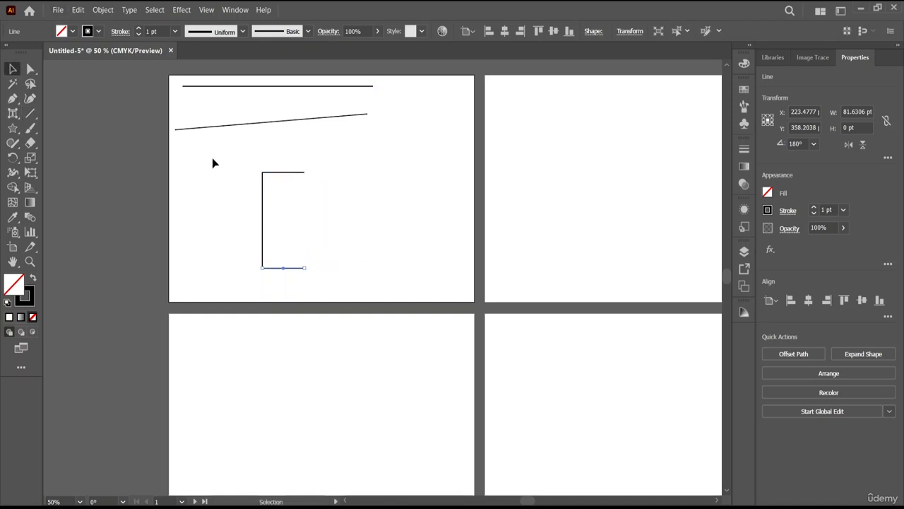
# Draw a vertical line about 30 pt down from the top arm's end and a horizontal line about 51 pt back inward from it
pyautogui.click(12, 98)
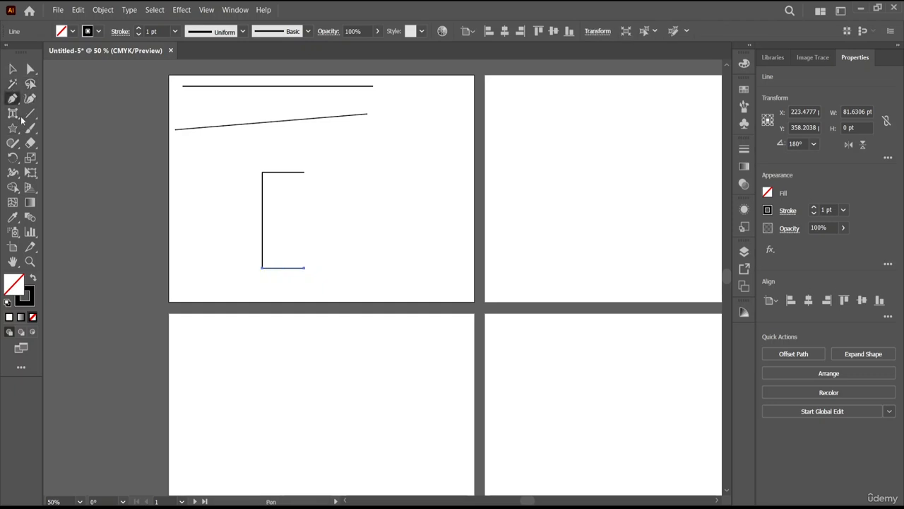
pyautogui.click(29, 113)
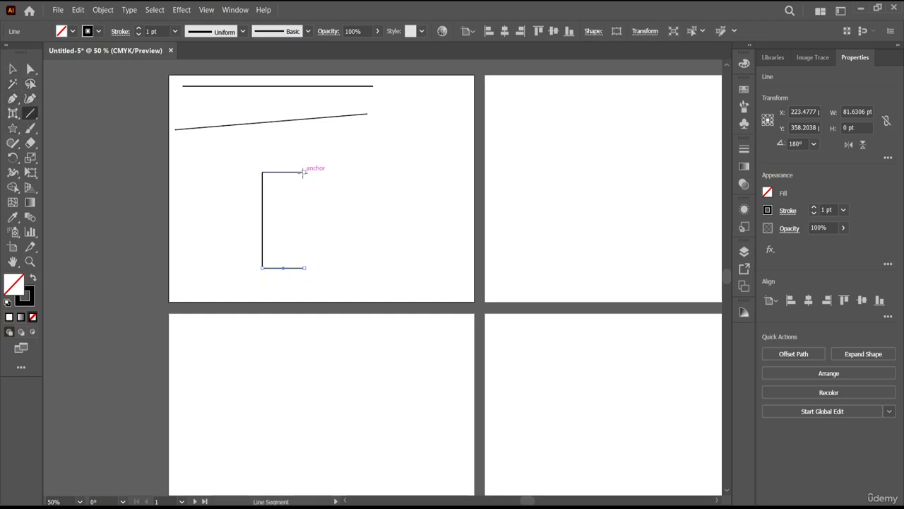
pyautogui.moveTo(305, 172); pyautogui.dragTo(304, 188)
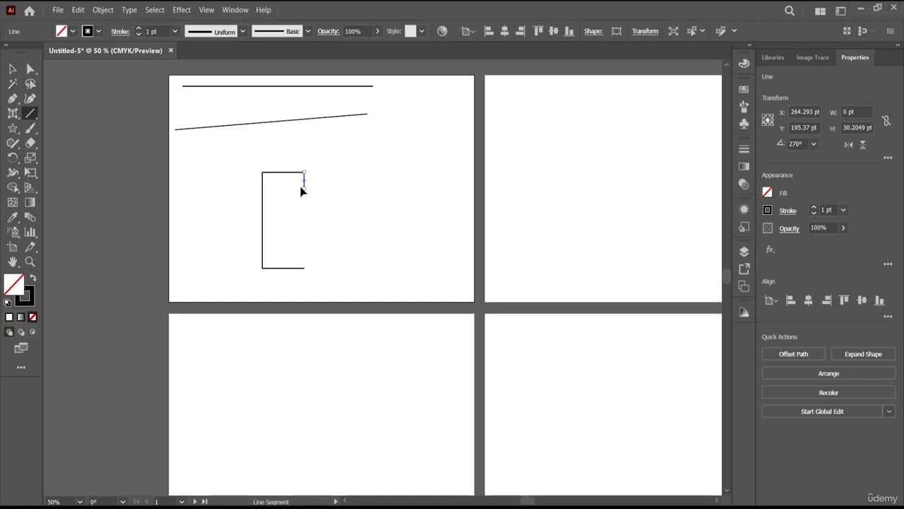
pyautogui.moveTo(277, 188); pyautogui.dragTo(305, 188)
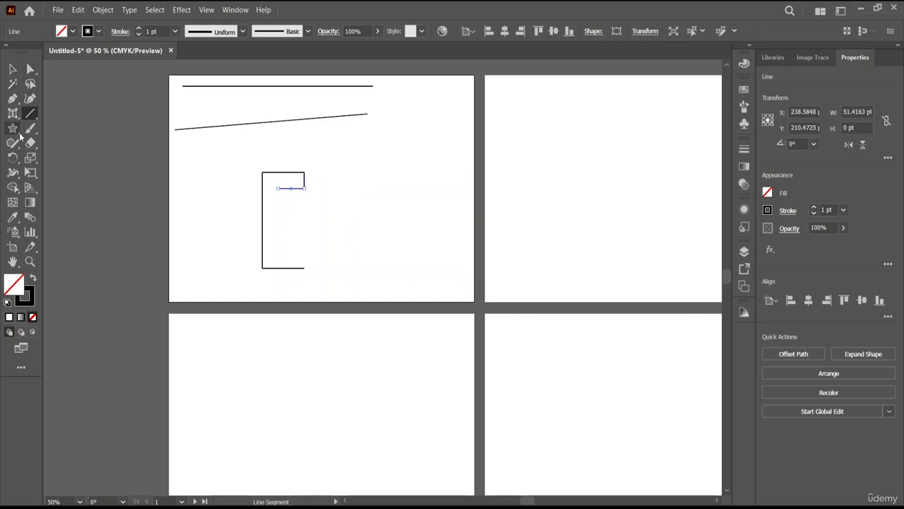
# Copy the two short end segments of the top arm straight down to the middle of the letter shape
pyautogui.click(12, 68)
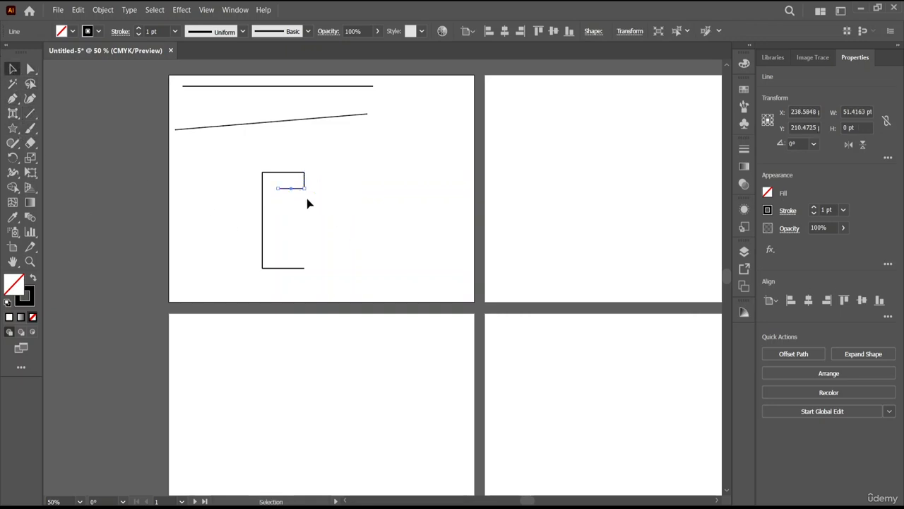
pyautogui.keyDown('shift'); pyautogui.click(304, 181); pyautogui.keyUp('shift')
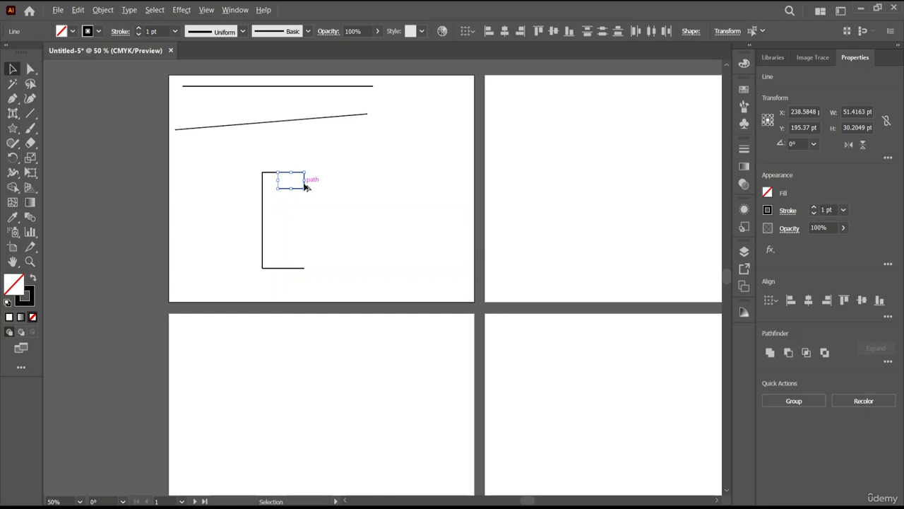
pyautogui.moveTo(306, 181); pyautogui.dragTo(304, 227)
pyautogui.rightClick(305, 232)
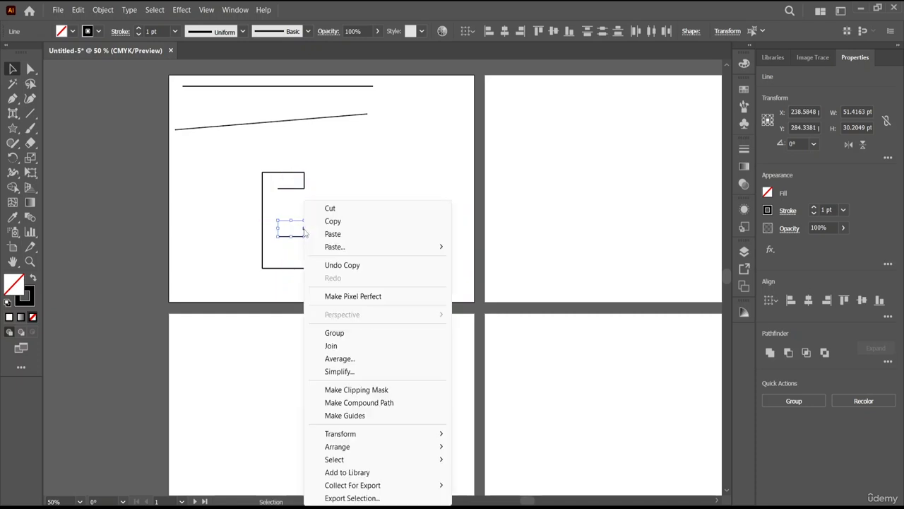
pyautogui.click(420, 347)
pyautogui.click(431, 178)
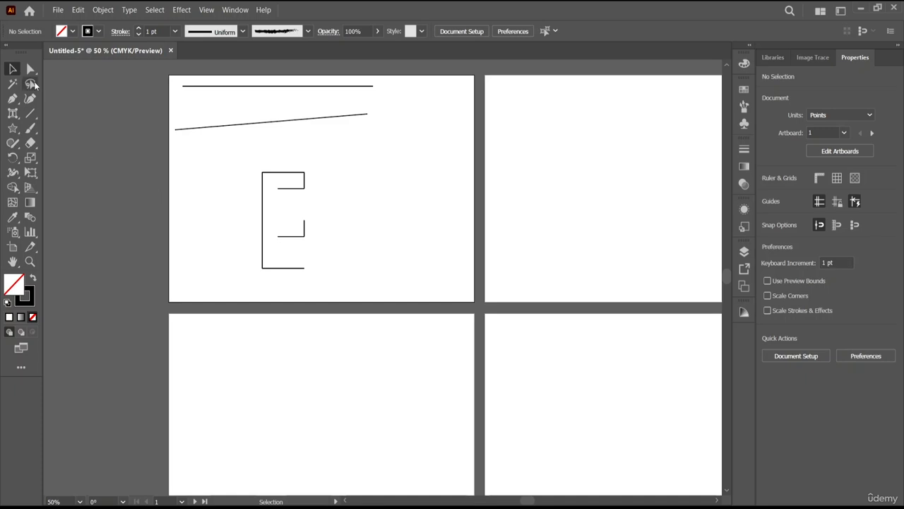
# Copy the short horizontal line to the top of the short vertical to form a three-sided middle arm, and centre it vertically on the letter
pyautogui.click(292, 237)
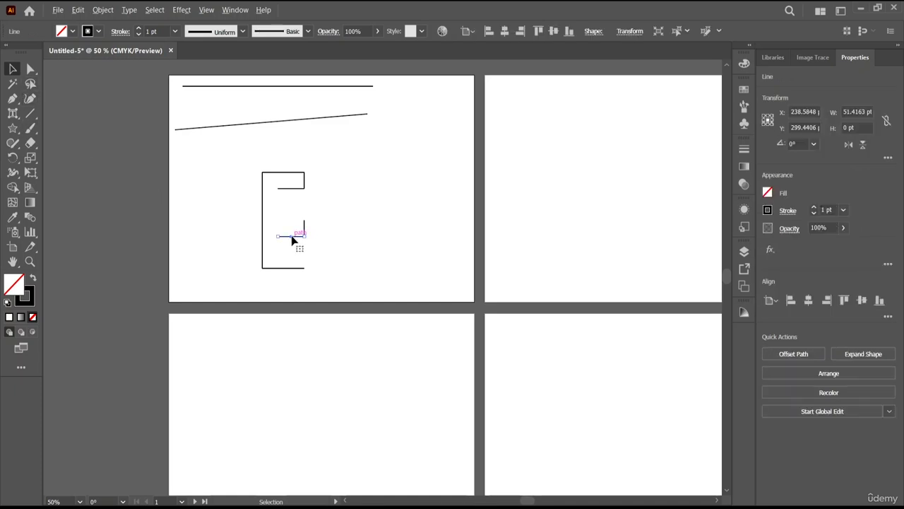
pyautogui.moveTo(292, 240)
pyautogui.mouseDown()
pyautogui.moveTo(292, 221)
pyautogui.moveTo(306, 247)
pyautogui.moveTo(299, 239)
pyautogui.mouseUp()
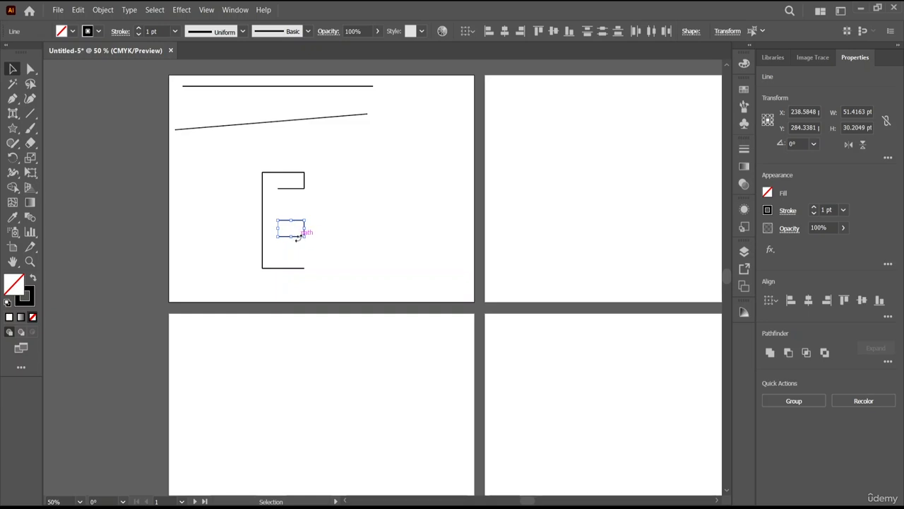
pyautogui.moveTo(299, 238); pyautogui.dragTo(294, 230)
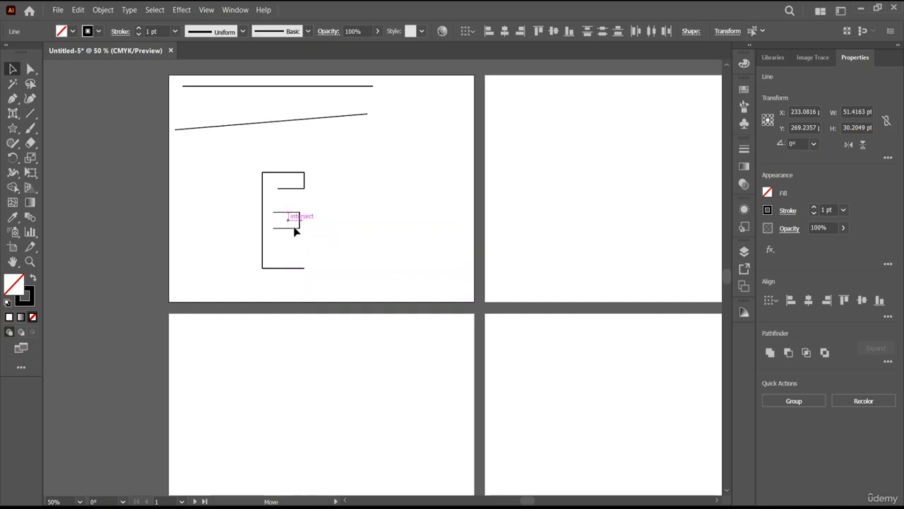
pyautogui.click(331, 221)
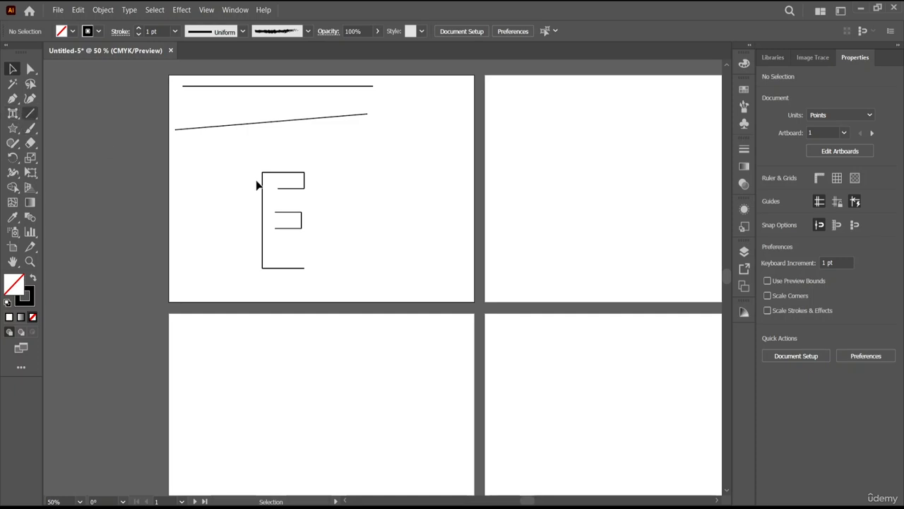
# Shift the three lines of the middle arm so their outer end aligns with the ends of the top and bottom arms
pyautogui.moveTo(295, 212); pyautogui.dragTo(298, 214)
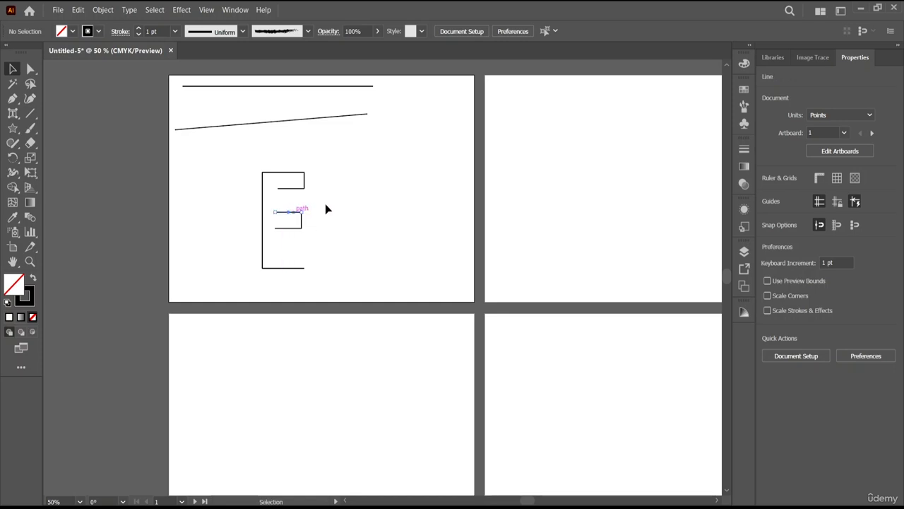
pyautogui.click(298, 212)
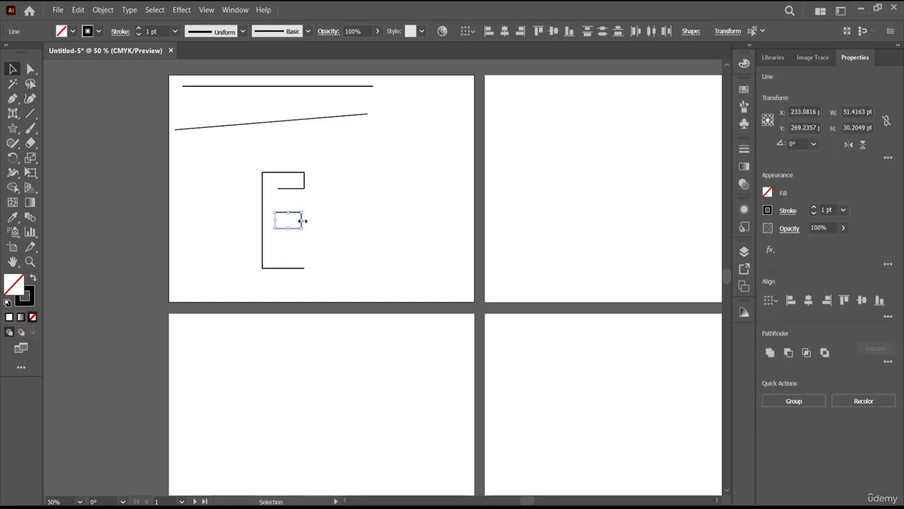
pyautogui.moveTo(295, 226)
pyautogui.mouseDown()
pyautogui.moveTo(305, 216)
pyautogui.moveTo(277, 231)
pyautogui.moveTo(305, 219)
pyautogui.mouseUp()
pyautogui.click(266, 240)
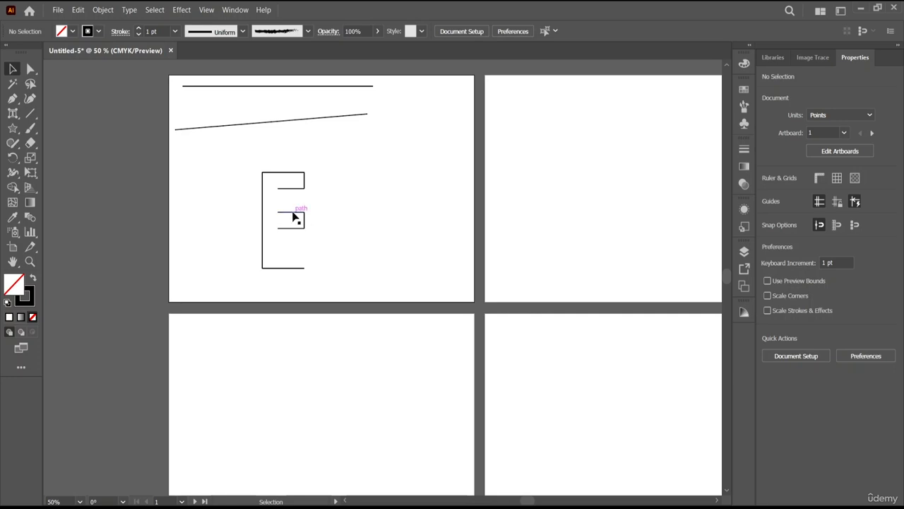
# Copy the middle arm's upper horizontal and vertical lines down onto the letter's bottom line to form the lower arm
pyautogui.moveTo(336, 260); pyautogui.dragTo(336, 260)
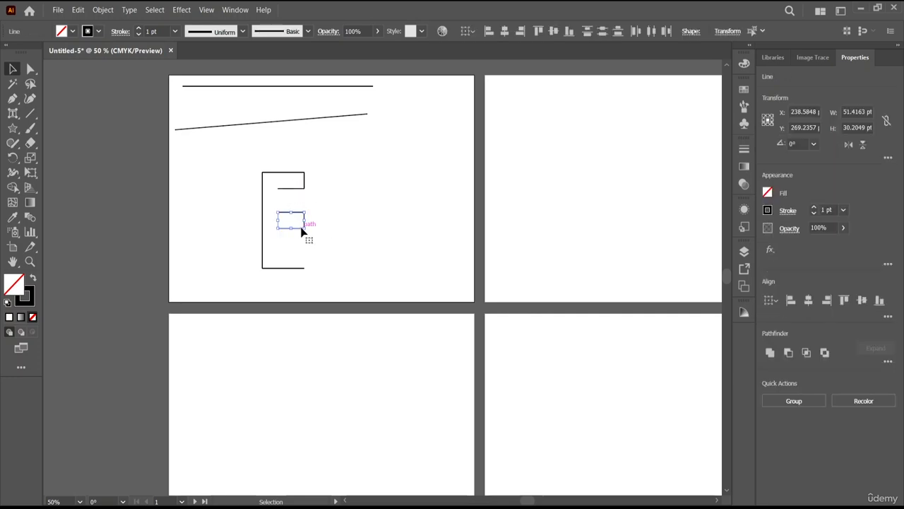
pyautogui.moveTo(300, 230); pyautogui.dragTo(299, 271)
pyautogui.click(344, 251)
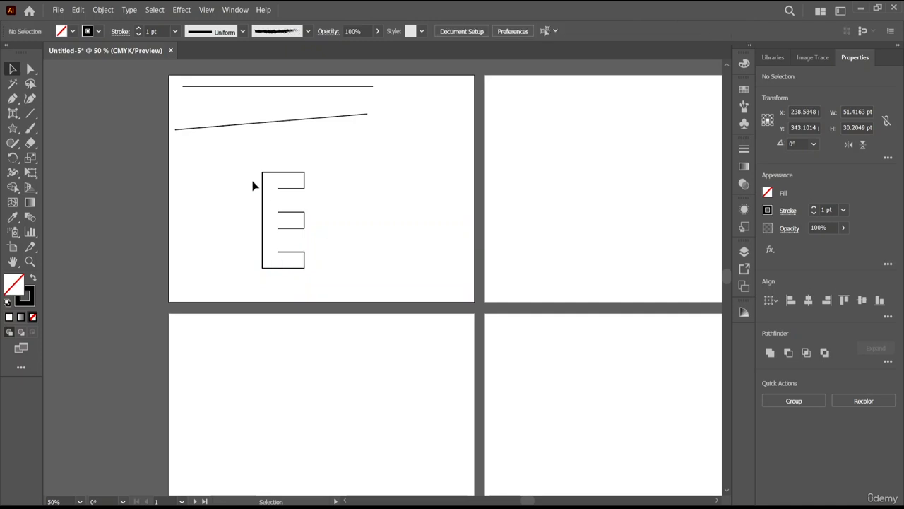
# Draw two short vertical line segments joining the inner ends of the arms to close the letter E outline
pyautogui.click(30, 113)
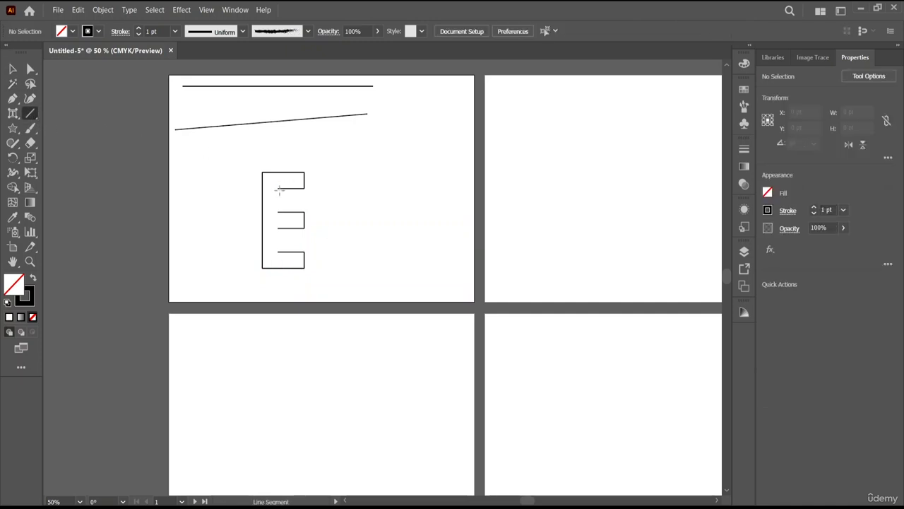
pyautogui.moveTo(277, 185); pyautogui.dragTo(278, 251)
pyautogui.click(21, 69)
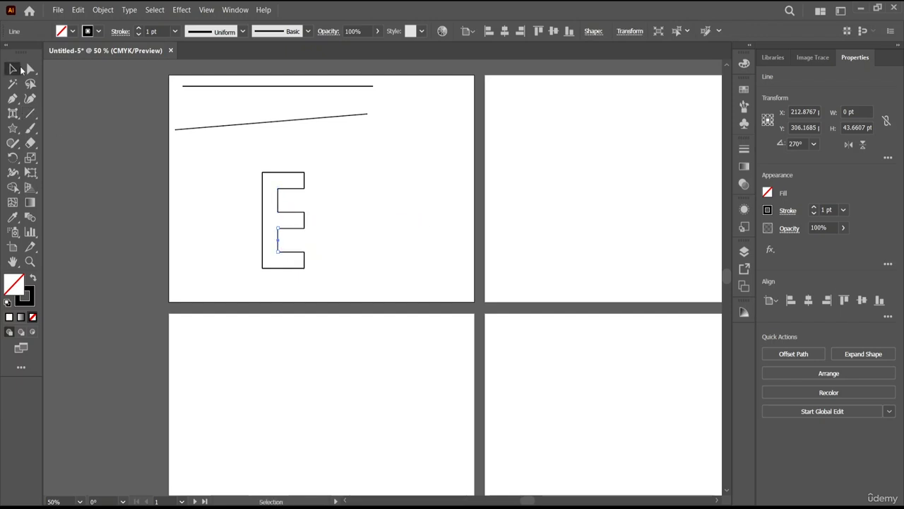
# Group all the line segments of the letter E and move the group slightly up and to the left
pyautogui.moveTo(217, 146); pyautogui.dragTo(396, 281)
pyautogui.rightClick(285, 234)
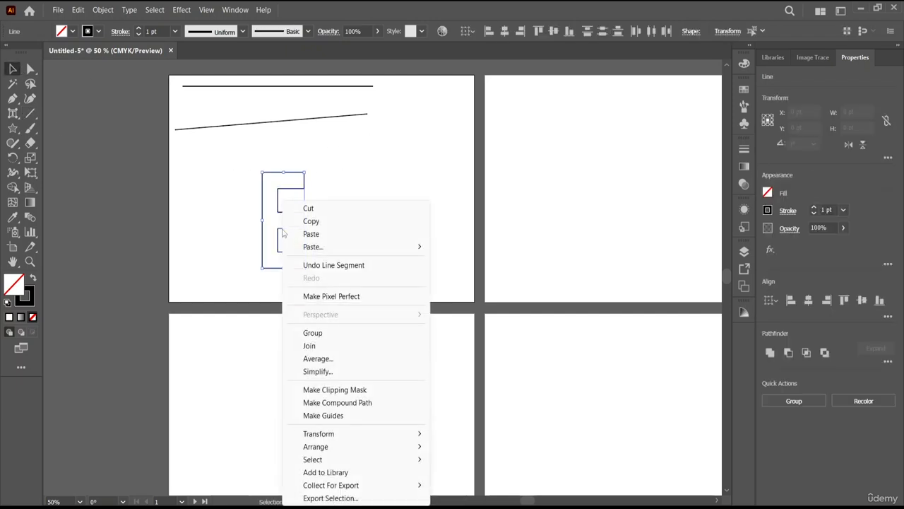
pyautogui.click(339, 333)
pyautogui.click(407, 207)
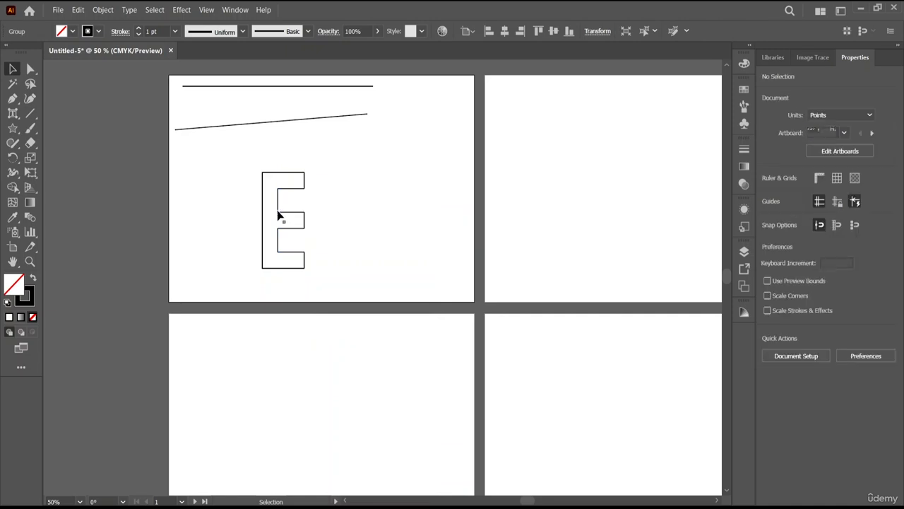
pyautogui.moveTo(278, 214); pyautogui.dragTo(247, 193)
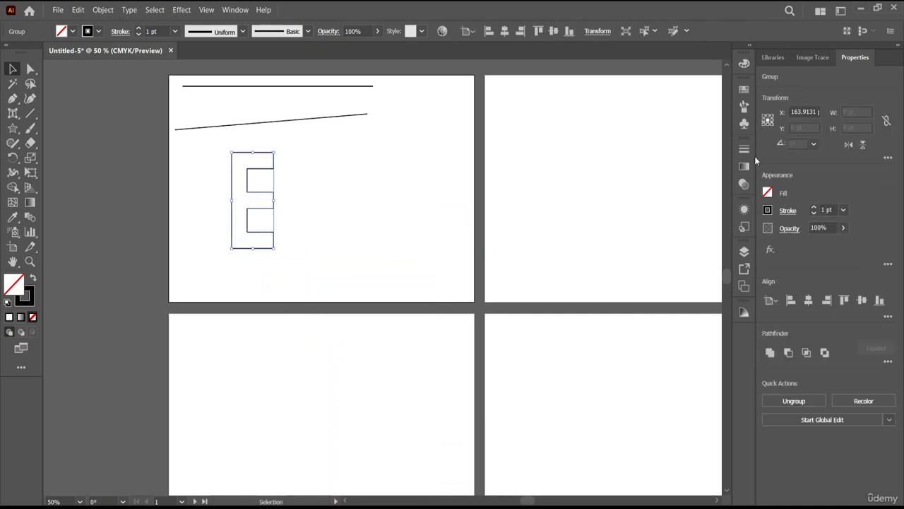
# Try filling the grouped letter E with yellow, ending on a light yellow from the colour spectrum
pyautogui.click(768, 195)
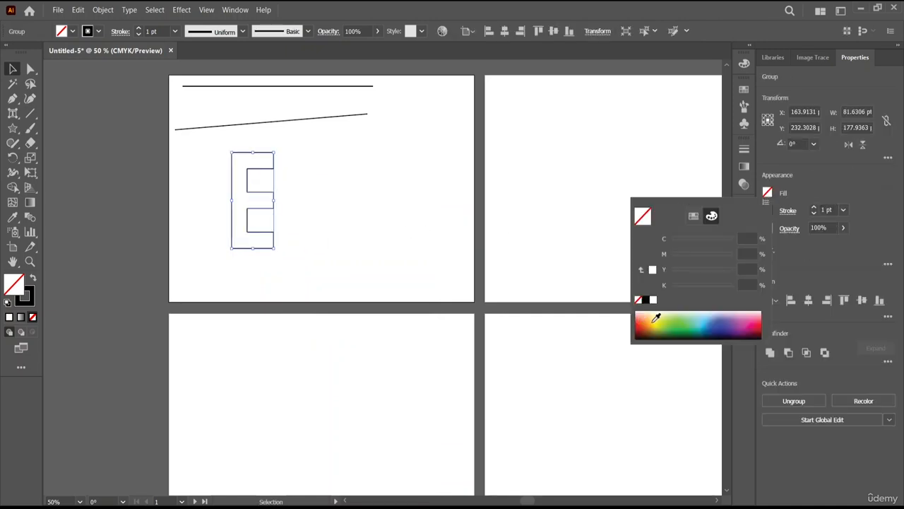
pyautogui.click(659, 317)
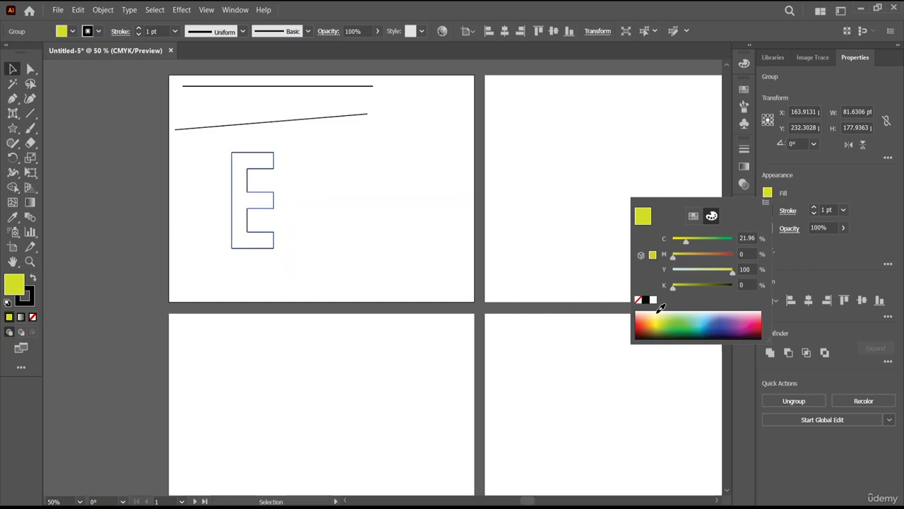
pyautogui.click(659, 312)
pyautogui.click(382, 201)
# Set the fill of the grouped letter E to dark blue and deselect it
pyautogui.click(238, 177)
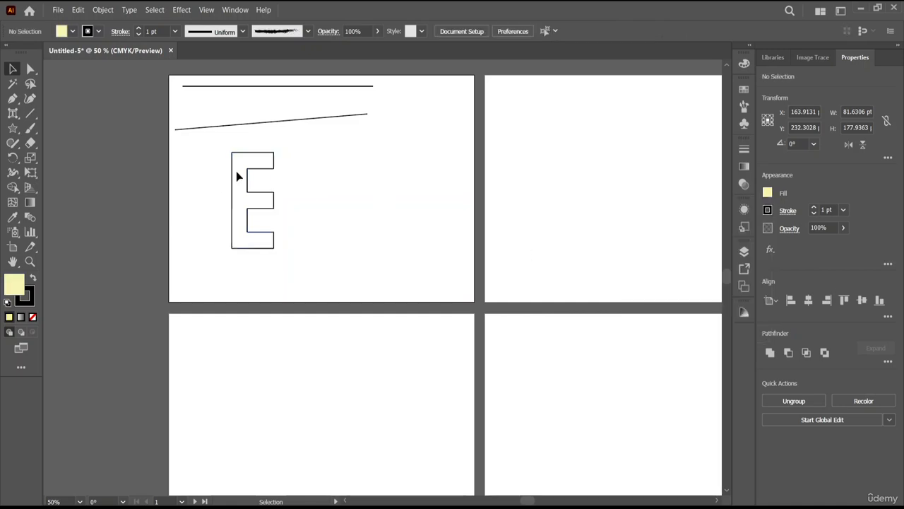
pyautogui.click(250, 174)
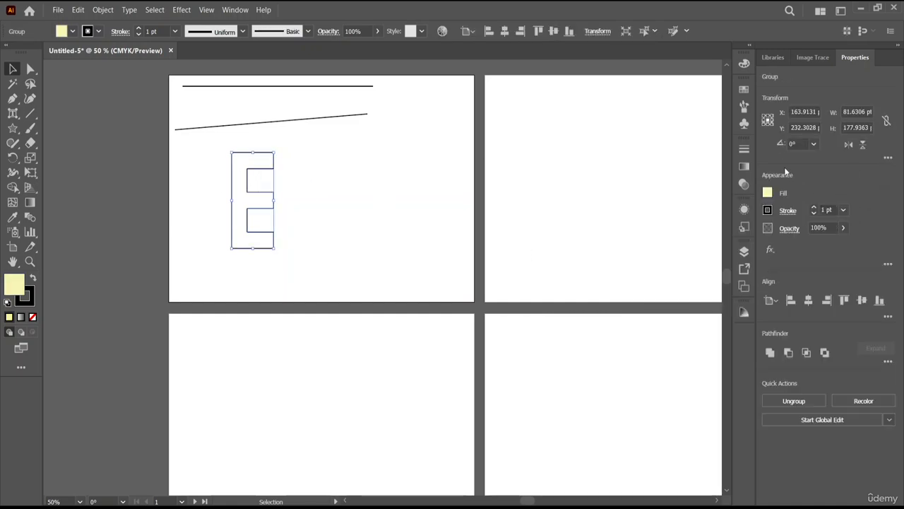
pyautogui.click(769, 192)
pyautogui.click(732, 312)
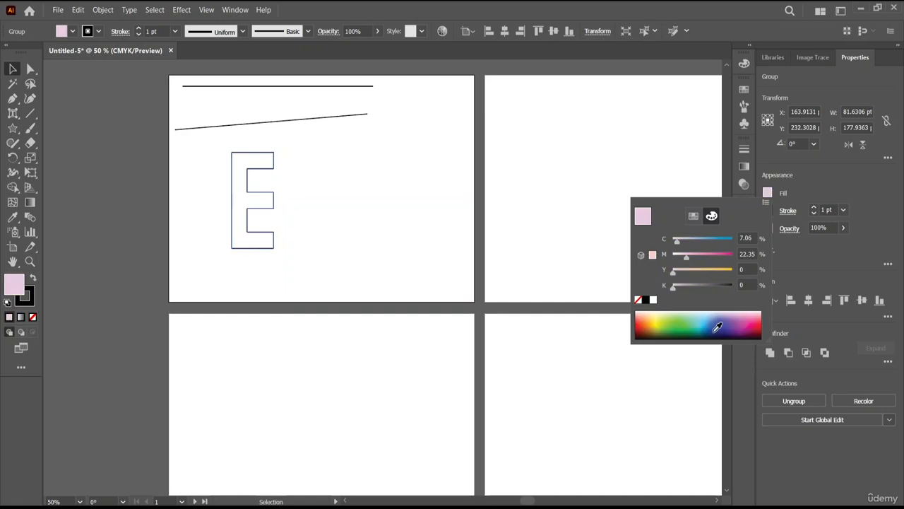
pyautogui.click(718, 327)
pyautogui.click(444, 203)
pyautogui.click(308, 201)
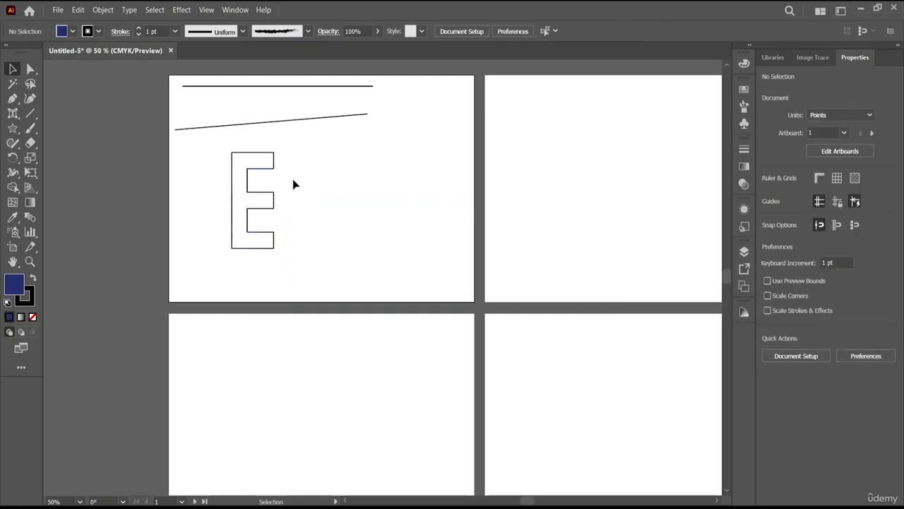
# Examine the letter E's middle arm and corners up close to check for a fill
pyautogui.scroll(5, 270, 202)
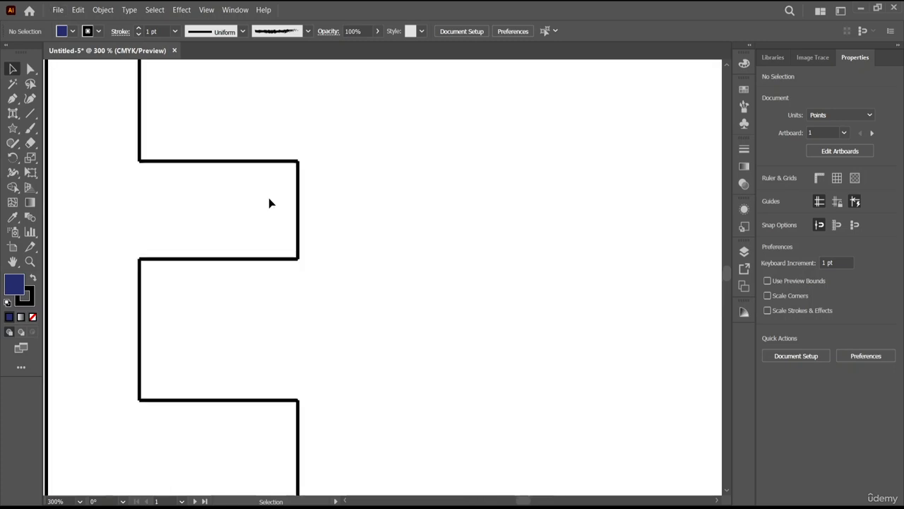
pyautogui.scroll(-3, 269, 203)
pyautogui.scroll(-4, 306, 205)
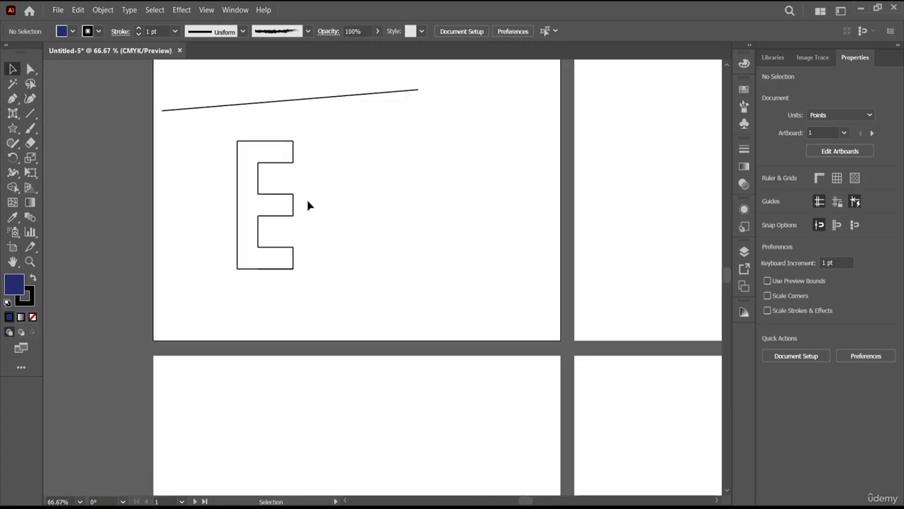
pyautogui.moveTo(293, 204); pyautogui.dragTo(293, 205)
pyautogui.click(318, 212)
# With the Arc tool, draw five arcs curving up to the right, side by side across the second artboard
pyautogui.scroll(2, 401, 153)
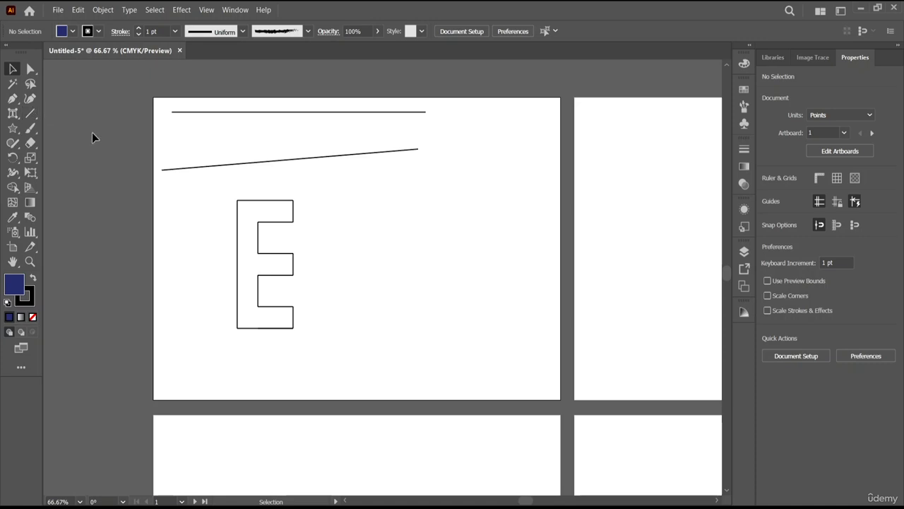
pyautogui.moveTo(33, 109); pyautogui.dragTo(93, 125)
pyautogui.hscroll(5, 404, 167)
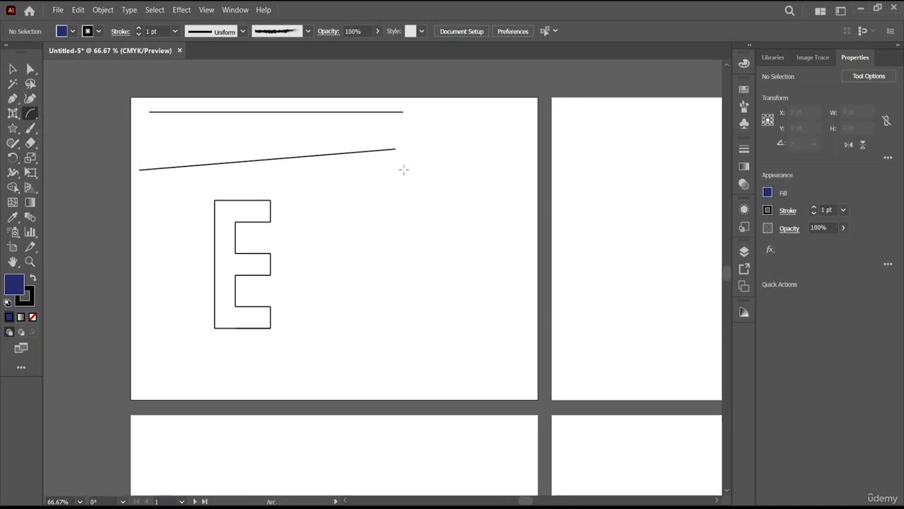
pyautogui.hscroll(8, 403, 168)
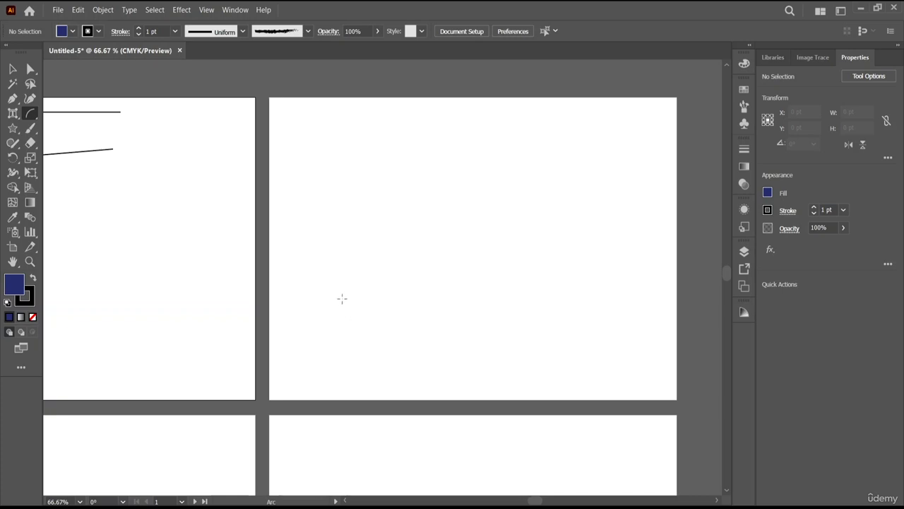
pyautogui.moveTo(338, 298); pyautogui.dragTo(436, 168)
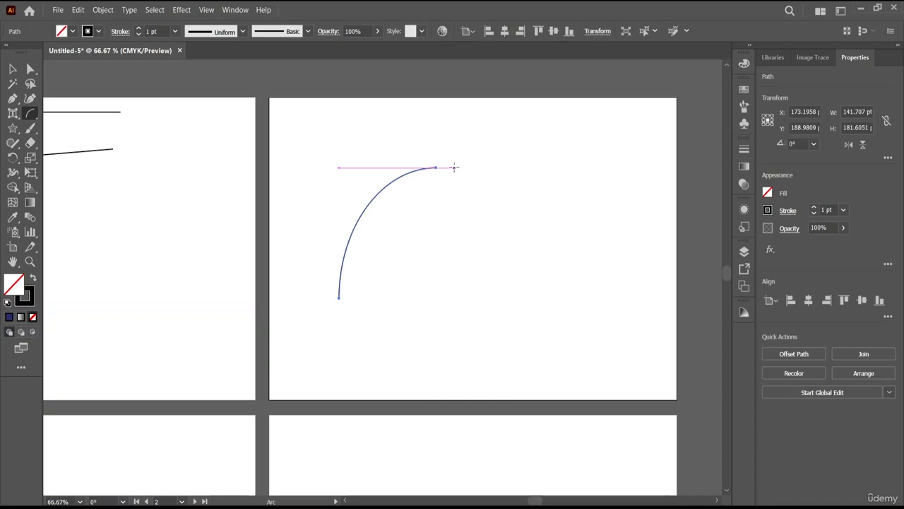
pyautogui.moveTo(397, 273); pyautogui.dragTo(502, 160)
pyautogui.moveTo(432, 274); pyautogui.dragTo(520, 162)
pyautogui.moveTo(484, 278); pyautogui.dragTo(568, 186)
pyautogui.moveTo(544, 272); pyautogui.dragTo(592, 201)
# Add a series of overlapping arcs curving up to the left across the existing ones, like bent grass blades
pyautogui.moveTo(571, 275)
pyautogui.mouseDown()
pyautogui.moveTo(432, 275)
pyautogui.moveTo(466, 212)
pyautogui.moveTo(458, 206)
pyautogui.mouseUp()
pyautogui.moveTo(528, 267); pyautogui.dragTo(420, 190)
pyautogui.moveTo(509, 247)
pyautogui.mouseDown()
pyautogui.moveTo(364, 103)
pyautogui.moveTo(392, 181)
pyautogui.moveTo(383, 176)
pyautogui.mouseUp()
pyautogui.moveTo(479, 273); pyautogui.dragTo(292, 134)
pyautogui.moveTo(429, 232); pyautogui.dragTo(293, 155)
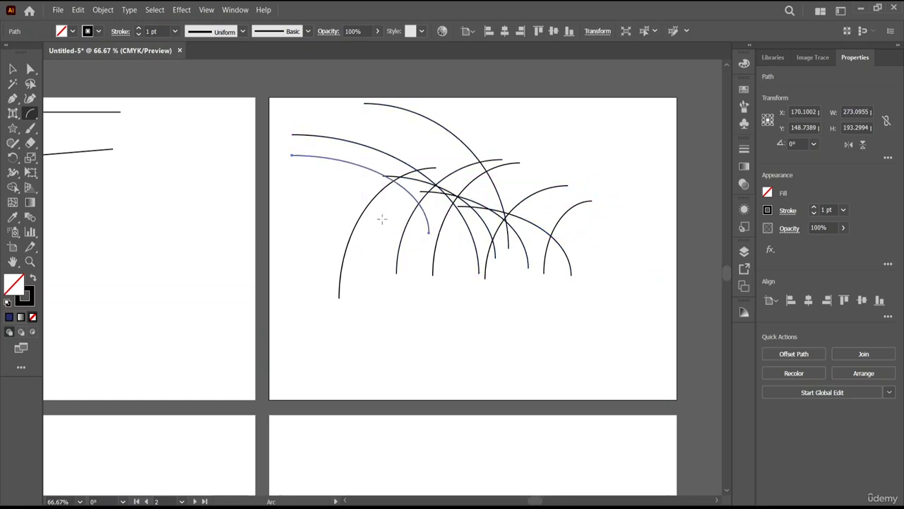
pyautogui.moveTo(454, 263); pyautogui.dragTo(307, 181)
pyautogui.moveTo(387, 275); pyautogui.dragTo(289, 221)
# Thicken the grass clump with taller arcs, some nearly vertical in the middle and others leaning out to both sides
pyautogui.moveTo(485, 278); pyautogui.dragTo(579, 98)
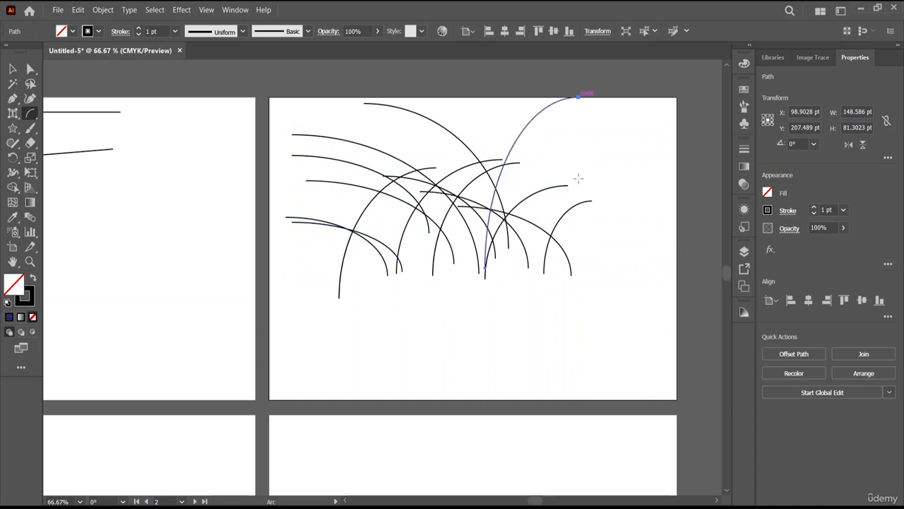
pyautogui.moveTo(535, 247); pyautogui.dragTo(597, 126)
pyautogui.moveTo(452, 251); pyautogui.dragTo(462, 72)
pyautogui.moveTo(425, 233); pyautogui.dragTo(420, 96)
pyautogui.moveTo(390, 200); pyautogui.dragTo(296, 106)
pyautogui.moveTo(396, 244); pyautogui.dragTo(477, 108)
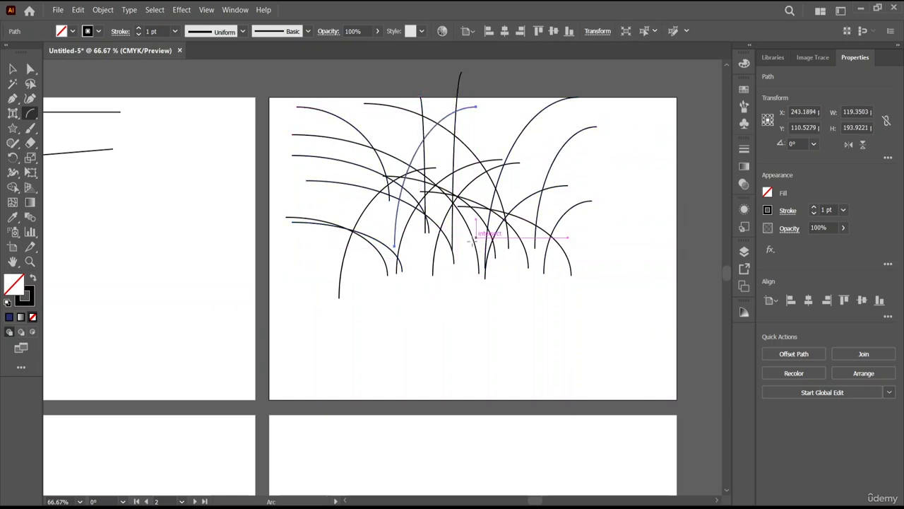
pyautogui.moveTo(470, 240); pyautogui.dragTo(529, 113)
pyautogui.moveTo(409, 232); pyautogui.dragTo(258, 155)
pyautogui.moveTo(364, 226); pyautogui.dragTo(261, 144)
# Select all the arcs and move them down to the lower part of the second artboard
pyautogui.click(14, 70)
pyautogui.moveTo(281, 101); pyautogui.dragTo(598, 285)
pyautogui.moveTo(505, 225); pyautogui.dragTo(525, 322)
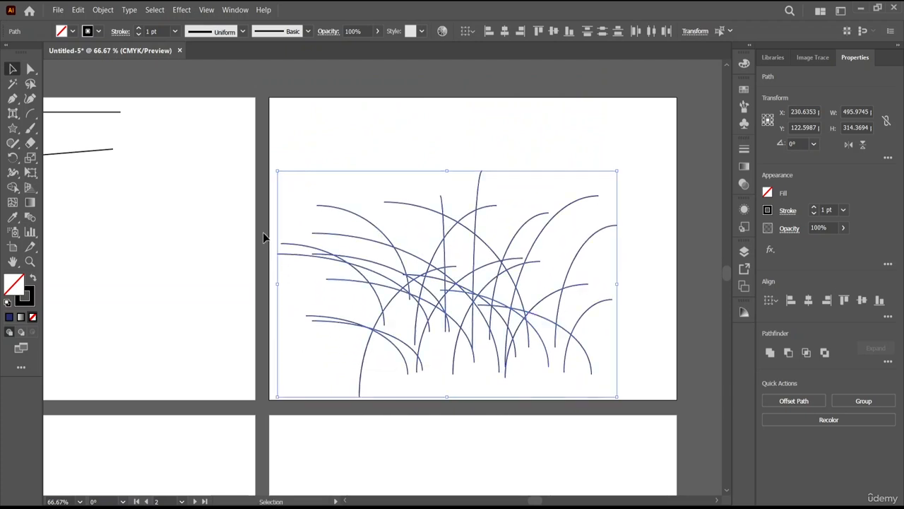
# Cover the lower ends of the arcs with a white-filled rectangle about 403 by 82 pt
pyautogui.click(13, 128)
pyautogui.click(70, 127)
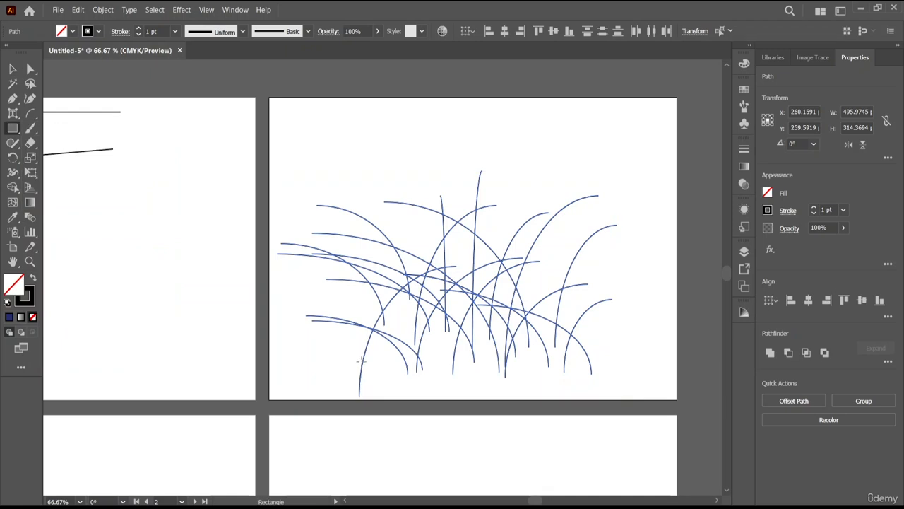
pyautogui.moveTo(336, 345); pyautogui.dragTo(612, 366)
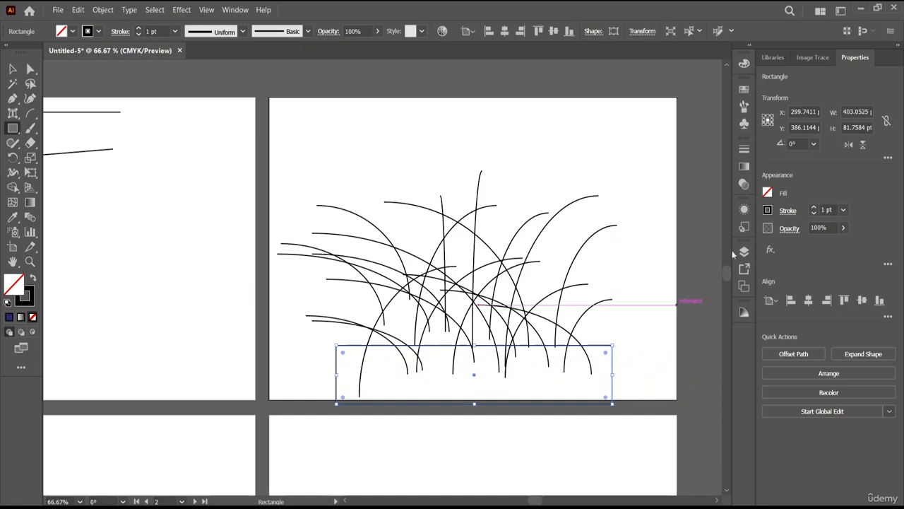
pyautogui.click(768, 192)
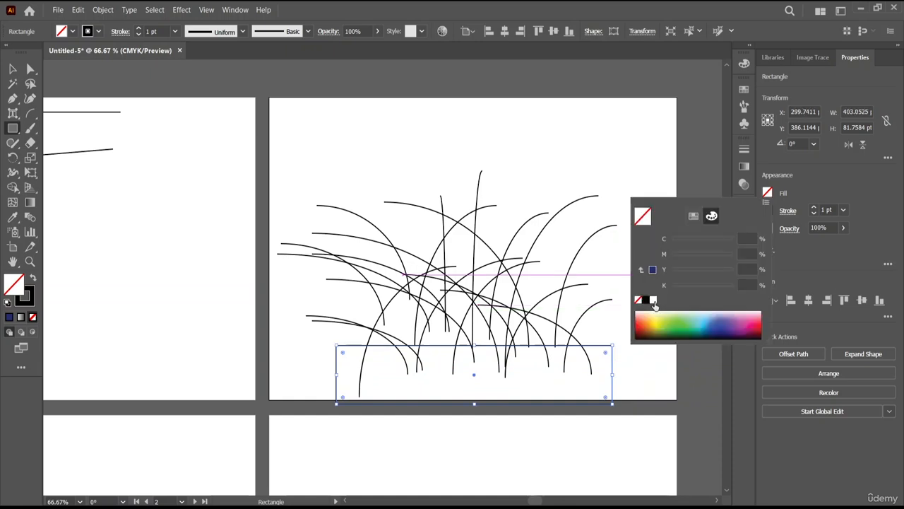
pyautogui.click(655, 302)
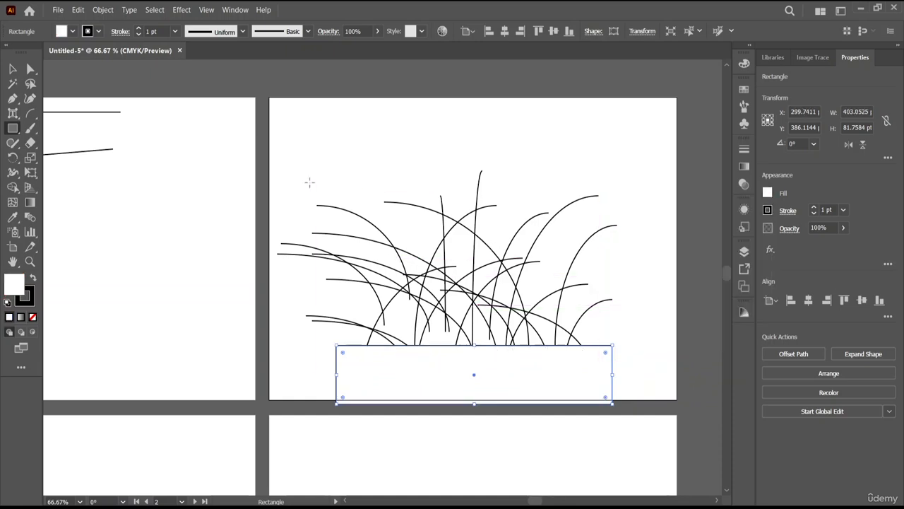
pyautogui.moveTo(309, 181); pyautogui.dragTo(315, 142)
pyautogui.hotkey('ctrl', 'z')
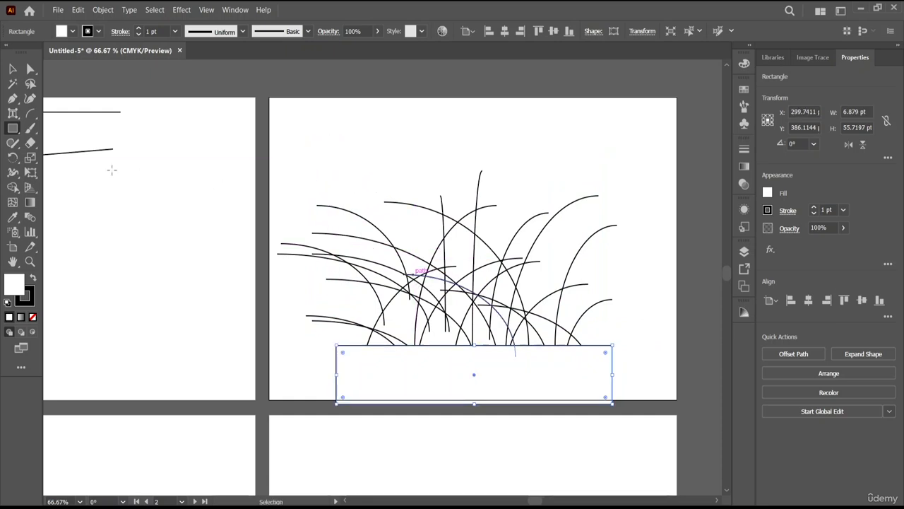
# Select all the grass arcs and apply the rough black charcoal-style brush to their strokes
pyautogui.click(12, 68)
pyautogui.moveTo(307, 173)
pyautogui.mouseDown()
pyautogui.moveTo(629, 313)
pyautogui.moveTo(680, 317)
pyautogui.moveTo(638, 343)
pyautogui.mouseUp()
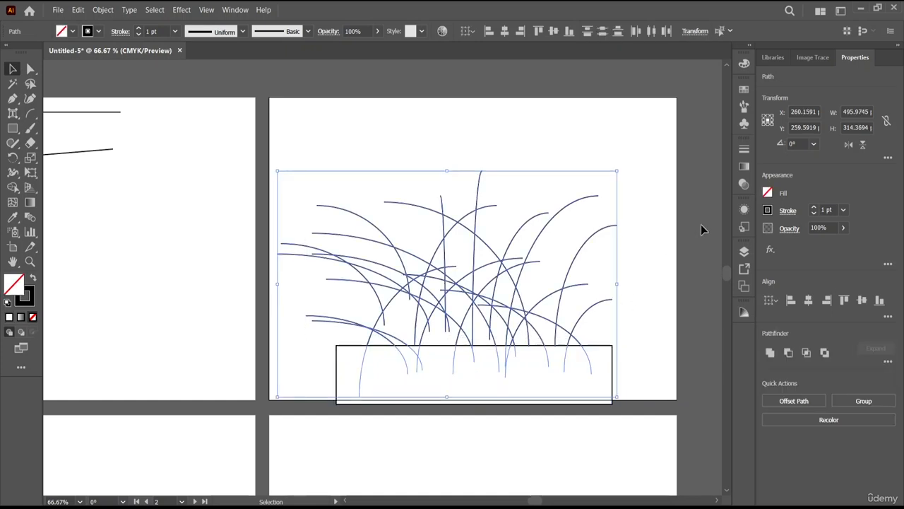
pyautogui.click(308, 32)
pyautogui.scroll(-4, 272, 74)
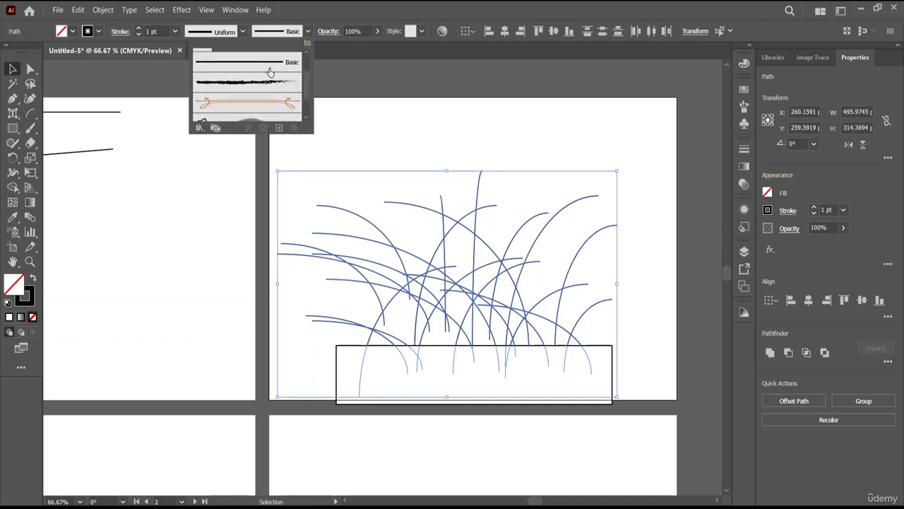
pyautogui.scroll(4, 281, 85)
pyautogui.scroll(-1, 281, 85)
pyautogui.click(268, 90)
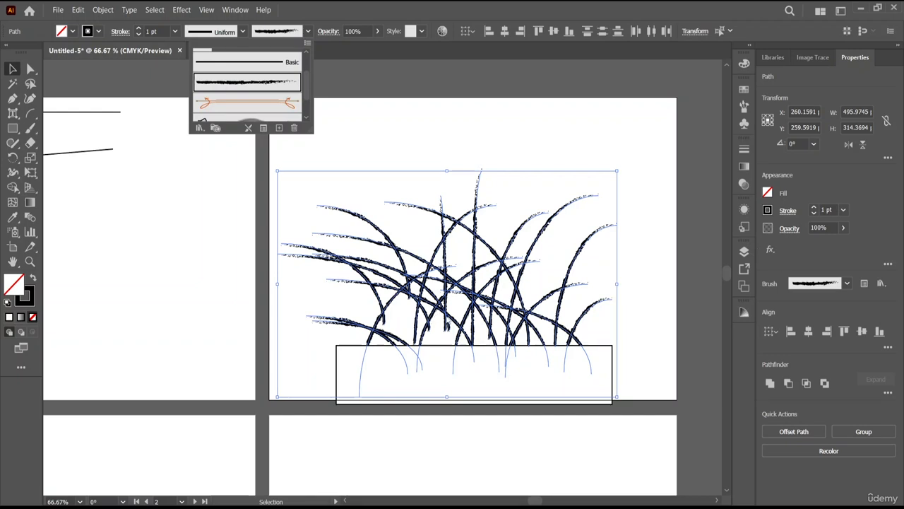
pyautogui.click(382, 102)
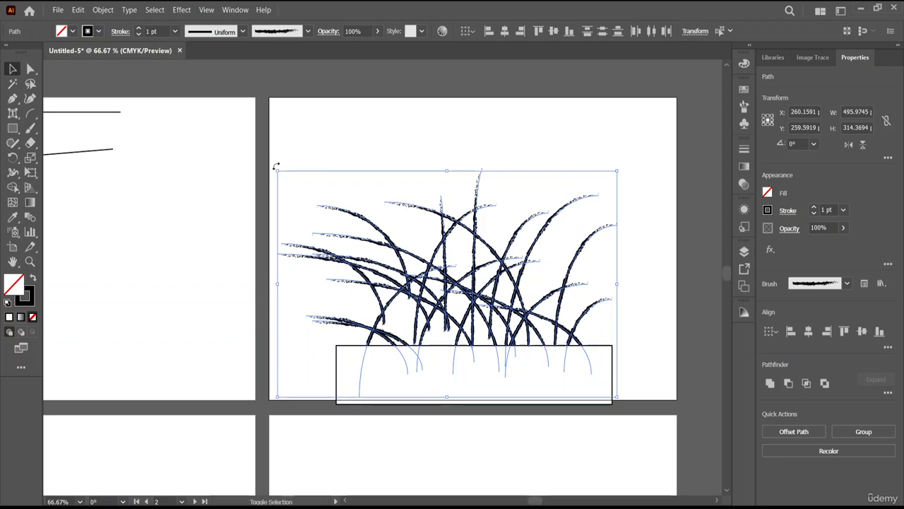
# Try scaling the grass arcs down to about 207 by 131 pt, and undo the scaling
pyautogui.moveTo(277, 168); pyautogui.dragTo(476, 303)
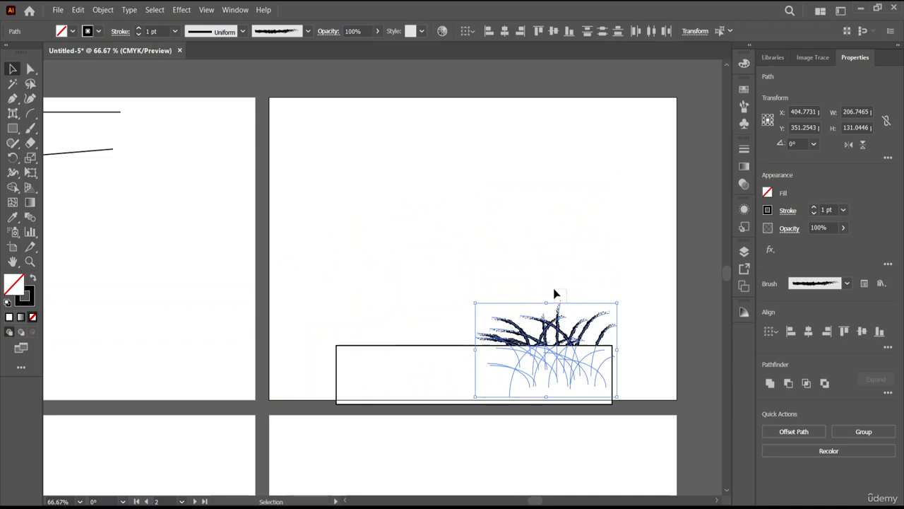
pyautogui.click(557, 315)
pyautogui.click(472, 311)
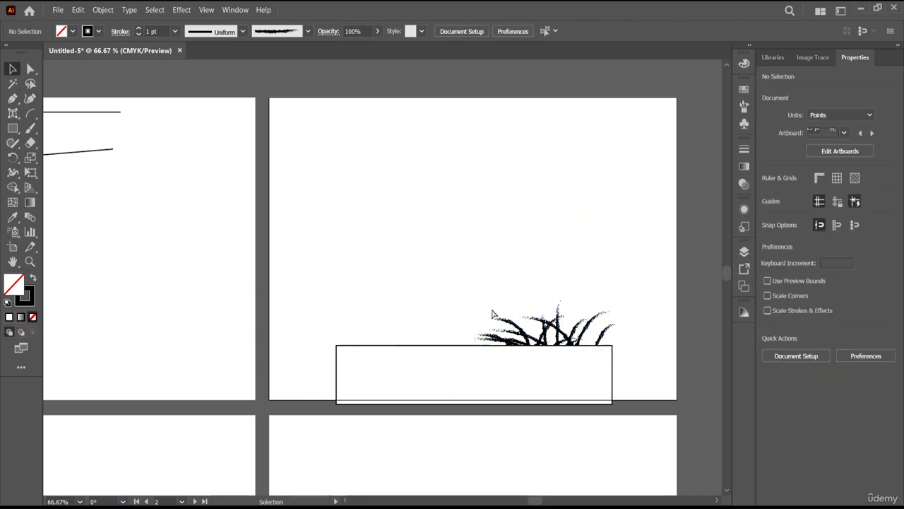
pyautogui.hotkey('ctrl', 'z')
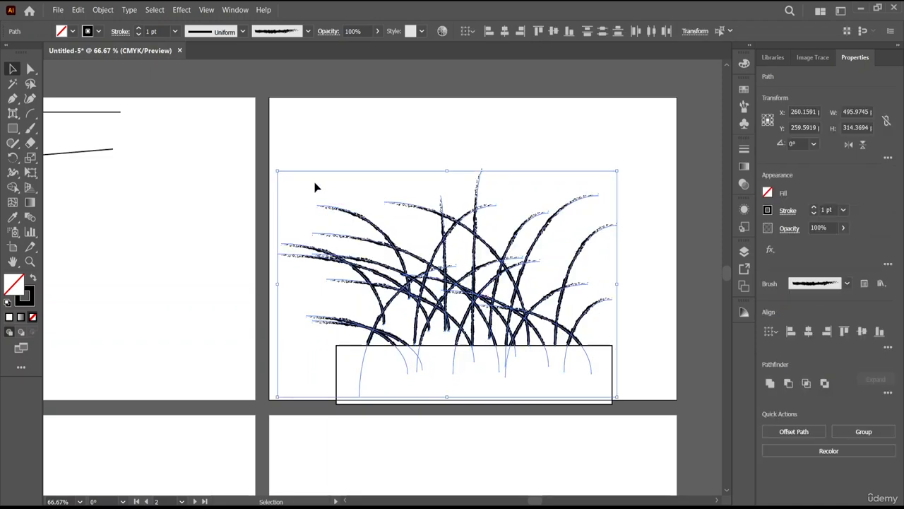
# Set the grass arcs' stroke colour to green with C 76.86, M 0, Y 100, K 0
pyautogui.click(768, 210)
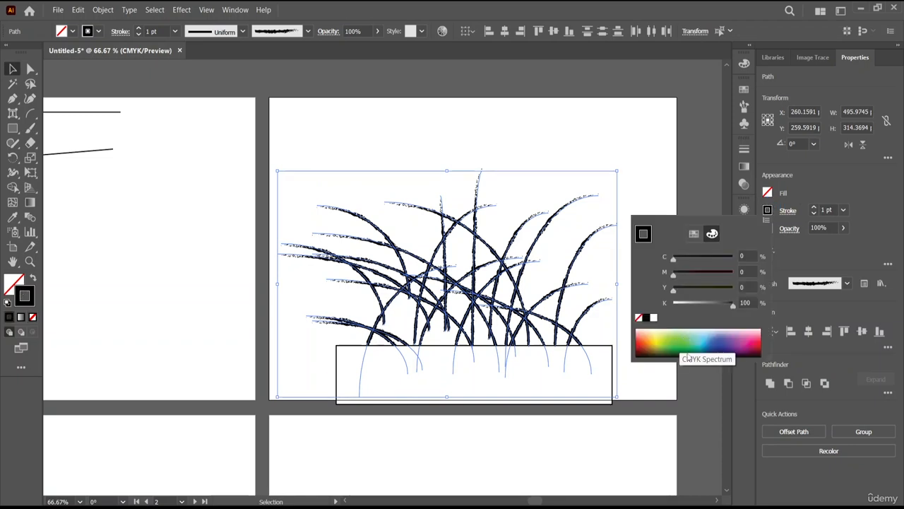
pyautogui.click(683, 341)
pyautogui.click(681, 345)
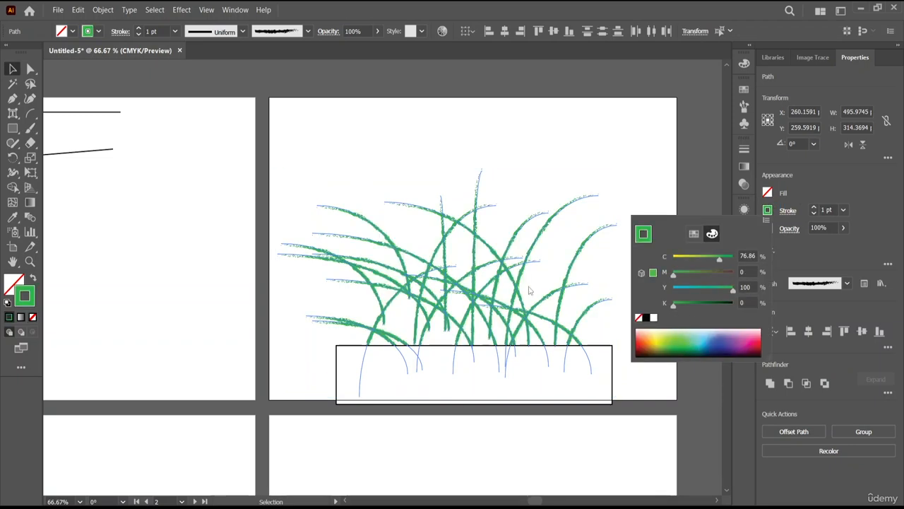
# Try scaling the selected grass arcs down to about 247 by 156 pt and shifting them slightly, and undo it
pyautogui.click(334, 169)
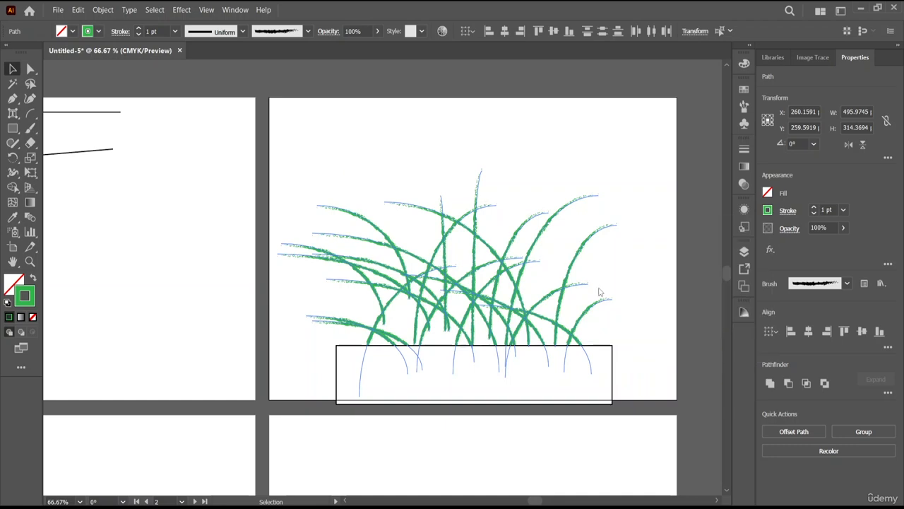
pyautogui.moveTo(274, 150); pyautogui.dragTo(642, 330)
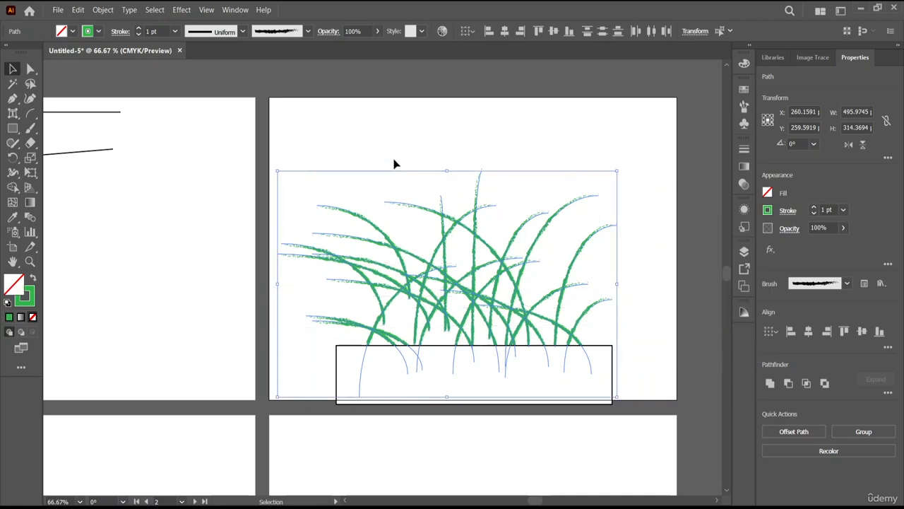
pyautogui.press('ctrl')
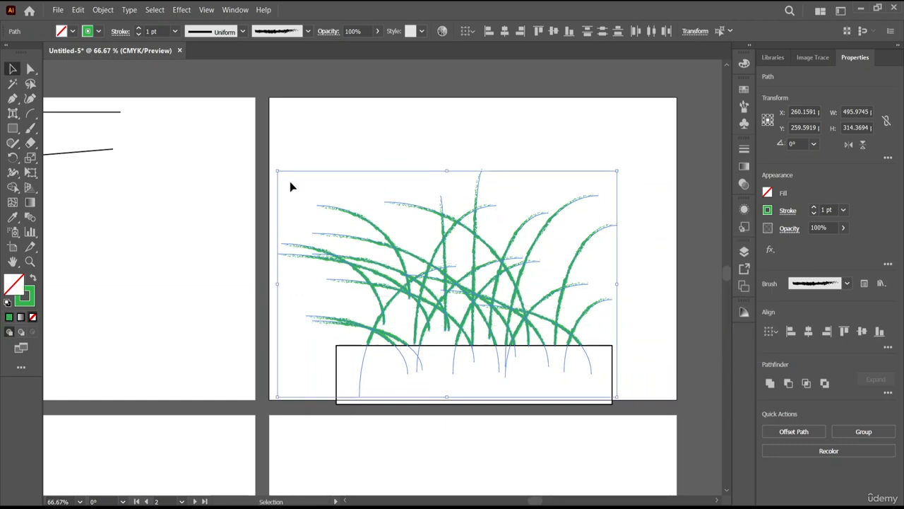
pyautogui.moveTo(278, 173); pyautogui.dragTo(447, 286)
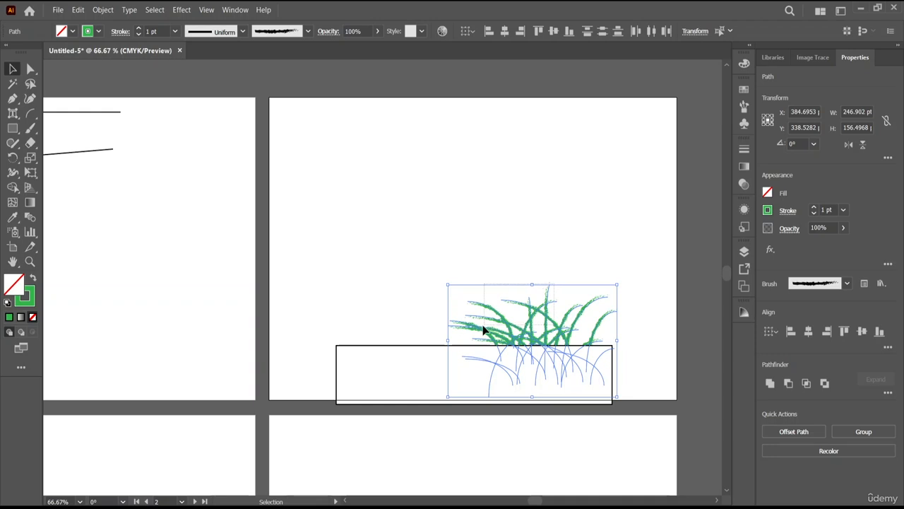
pyautogui.moveTo(484, 325); pyautogui.dragTo(475, 328)
pyautogui.hotkey('ctrl', 'z')
pyautogui.hotkey('ctrl', 'z')
pyautogui.hotkey('ctrl', 'z')
pyautogui.hotkey('ctrl', 'z')
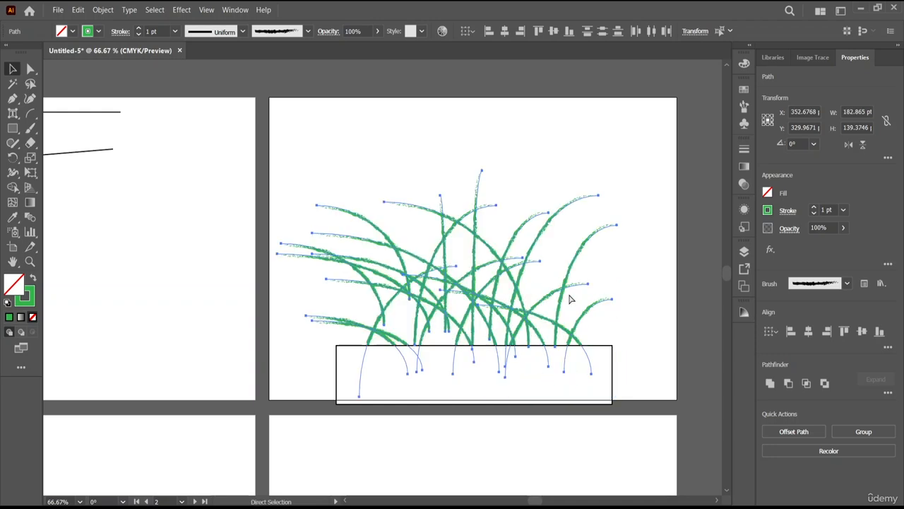
# Undo the earlier colour, brush, rectangle and arc edits until the second artboard is empty
pyautogui.hotkey('ctrl', 'z')
pyautogui.hotkey('ctrl', 'z')
pyautogui.hotkey('ctrl', 'z')
pyautogui.hotkey('ctrl', 'z')
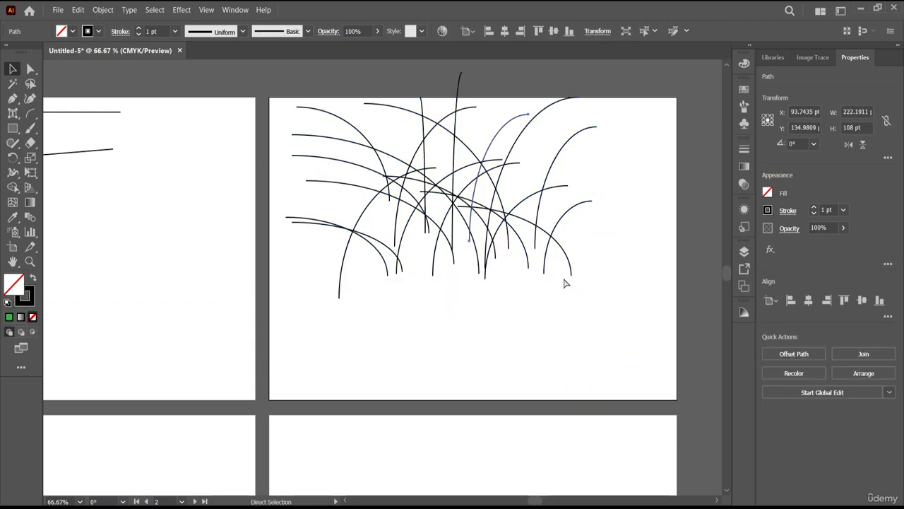
pyautogui.hotkey('ctrl', 'z')
pyautogui.hotkey('ctrl', 'z')
pyautogui.hotkey('ctrl', 'z')
pyautogui.hotkey('ctrl', 'z')
pyautogui.hotkey('ctrl', 'z')
pyautogui.hotkey('ctrl', 'z')
pyautogui.hotkey('ctrl', 'z')
pyautogui.hotkey('ctrl', 'z')
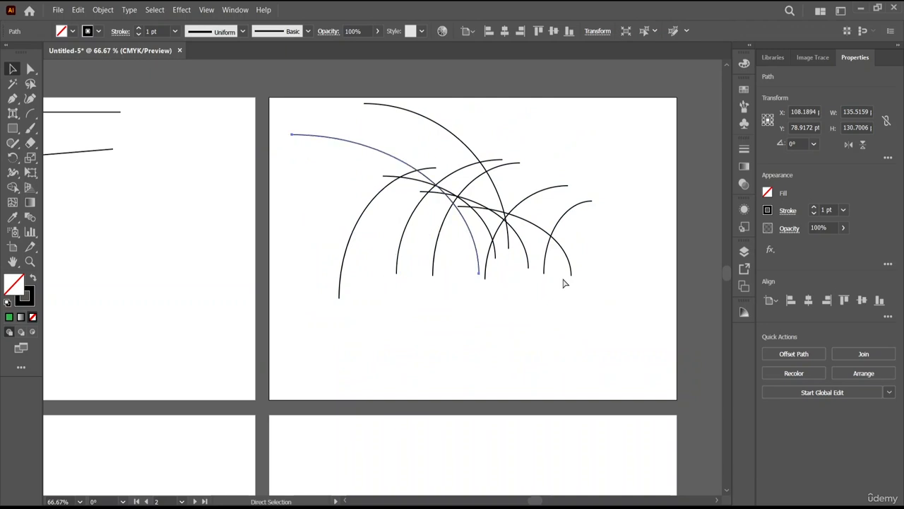
pyautogui.hotkey('ctrl', 'z')
pyautogui.hotkey('ctrl', 'z')
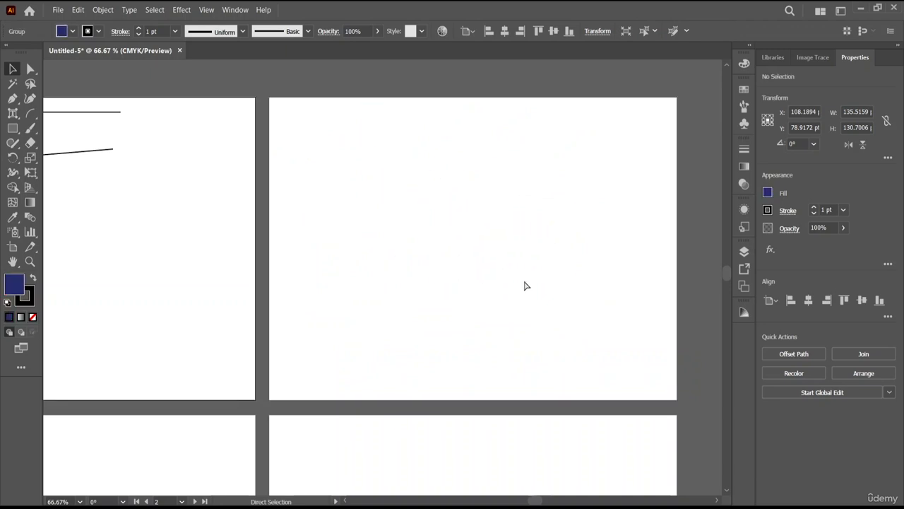
# Draw overlapping grass-blade arcs leaning both ways across the artboard's lower half with the Arc tool, the tallest about 236 pt high
pyautogui.click(28, 113)
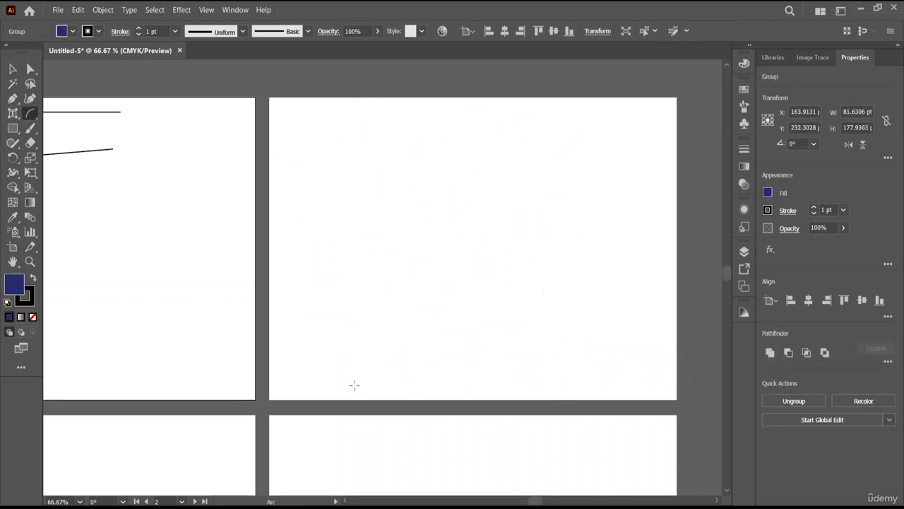
pyautogui.moveTo(355, 385); pyautogui.dragTo(394, 251)
pyautogui.moveTo(403, 358); pyautogui.dragTo(447, 250)
pyautogui.moveTo(438, 357); pyautogui.dragTo(463, 298)
pyautogui.moveTo(458, 404); pyautogui.dragTo(422, 270)
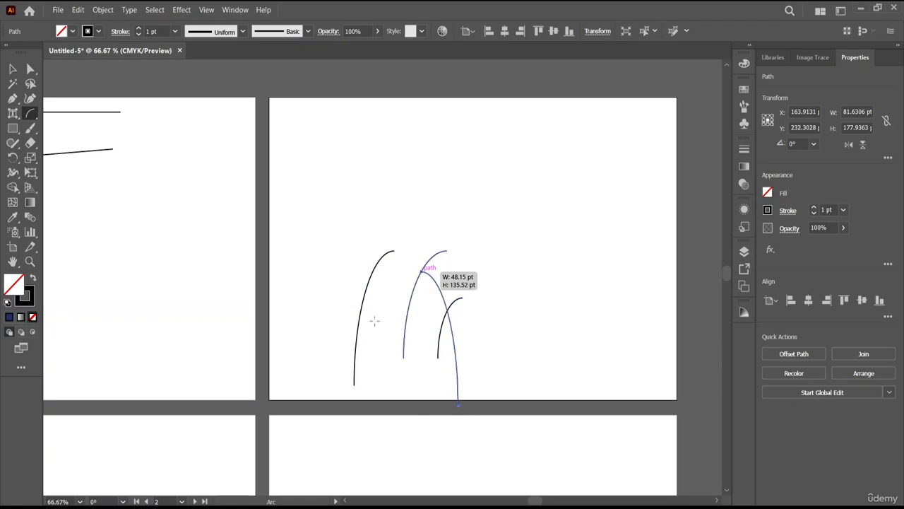
pyautogui.moveTo(390, 382); pyautogui.dragTo(370, 304)
pyautogui.moveTo(378, 378); pyautogui.dragTo(299, 328)
pyautogui.moveTo(347, 393); pyautogui.dragTo(315, 267)
pyautogui.moveTo(390, 374)
pyautogui.mouseDown()
pyautogui.moveTo(422, 271)
pyautogui.moveTo(451, 298)
pyautogui.mouseUp()
pyautogui.moveTo(394, 392)
pyautogui.mouseDown()
pyautogui.moveTo(440, 247)
pyautogui.moveTo(467, 224)
pyautogui.mouseUp()
pyautogui.moveTo(481, 348); pyautogui.dragTo(481, 248)
pyautogui.moveTo(456, 370); pyautogui.dragTo(503, 258)
pyautogui.moveTo(473, 385); pyautogui.dragTo(540, 258)
pyautogui.moveTo(513, 367); pyautogui.dragTo(566, 237)
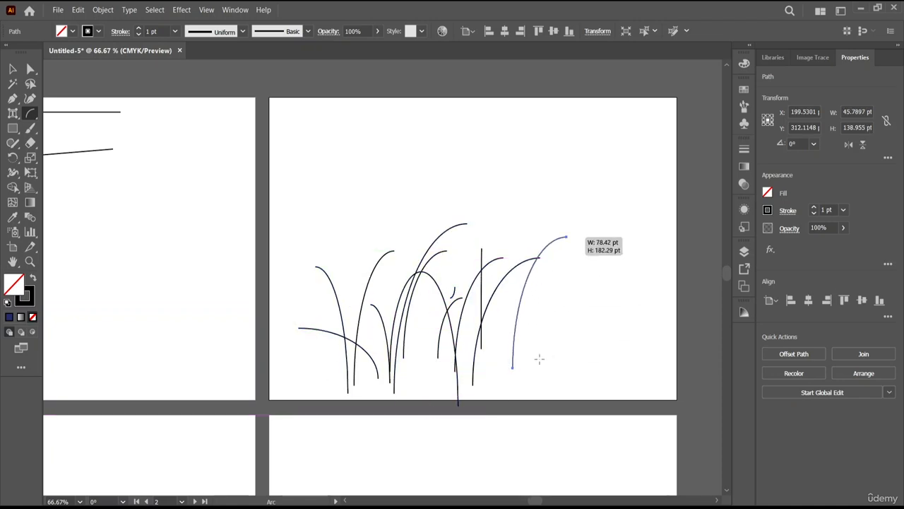
pyautogui.moveTo(539, 358); pyautogui.dragTo(599, 258)
pyautogui.moveTo(585, 348)
pyautogui.mouseDown()
pyautogui.moveTo(600, 245)
pyautogui.moveTo(611, 248)
pyautogui.mouseUp()
pyautogui.moveTo(586, 378)
pyautogui.mouseDown()
pyautogui.moveTo(616, 261)
pyautogui.moveTo(626, 272)
pyautogui.mouseUp()
pyautogui.moveTo(617, 393)
pyautogui.mouseDown()
pyautogui.moveTo(651, 298)
pyautogui.moveTo(555, 271)
pyautogui.mouseUp()
pyautogui.moveTo(559, 388); pyautogui.dragTo(518, 232)
pyautogui.moveTo(527, 371); pyautogui.dragTo(461, 289)
pyautogui.moveTo(500, 401); pyautogui.dragTo(438, 255)
pyautogui.moveTo(446, 353)
pyautogui.mouseDown()
pyautogui.moveTo(370, 261)
pyautogui.moveTo(371, 277)
pyautogui.mouseUp()
pyautogui.moveTo(444, 400); pyautogui.dragTo(352, 269)
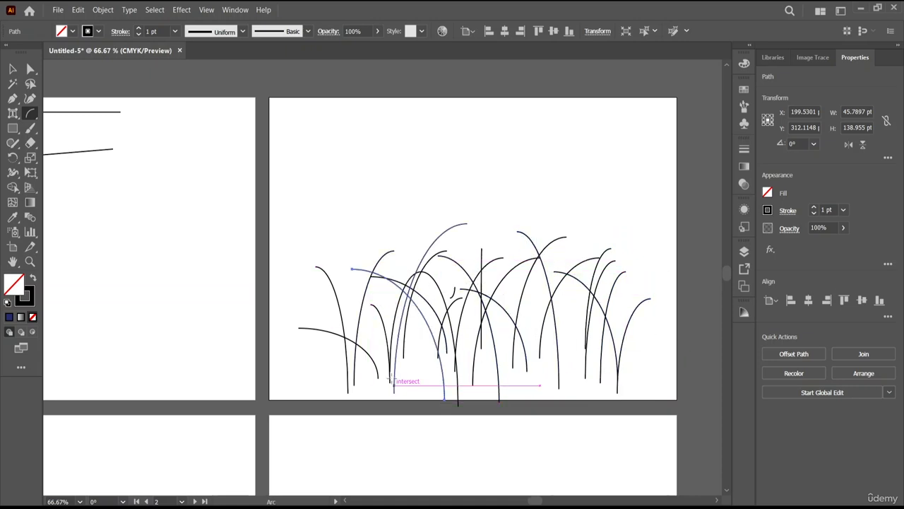
pyautogui.moveTo(394, 385); pyautogui.dragTo(323, 303)
pyautogui.moveTo(371, 374); pyautogui.dragTo(288, 292)
# Fill the gaps in the grass clump with more, mostly shorter arcs leaning both ways, sweeping across and back
pyautogui.moveTo(353, 402); pyautogui.dragTo(380, 281)
pyautogui.moveTo(409, 371); pyautogui.dragTo(428, 244)
pyautogui.moveTo(421, 426); pyautogui.dragTo(455, 276)
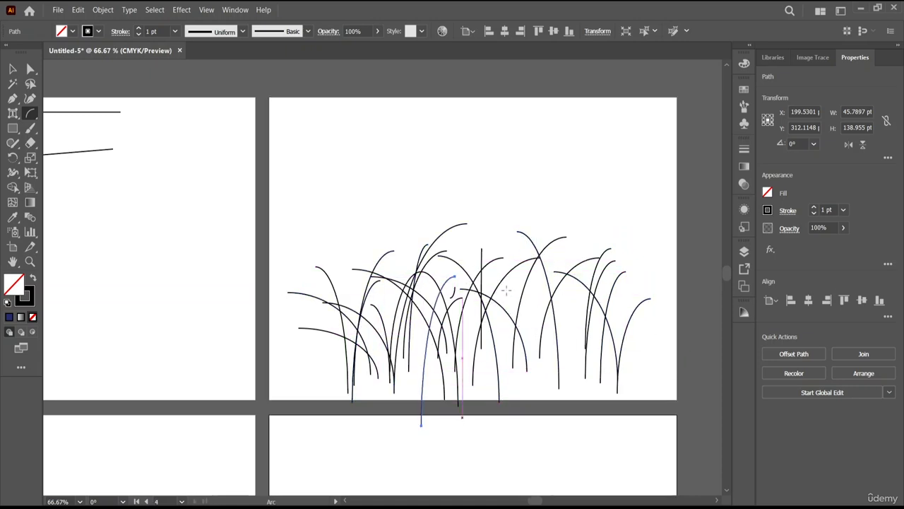
pyautogui.moveTo(503, 292); pyautogui.dragTo(507, 289)
pyautogui.moveTo(482, 379); pyautogui.dragTo(517, 295)
pyautogui.moveTo(518, 388)
pyautogui.mouseDown()
pyautogui.moveTo(517, 296)
pyautogui.moveTo(567, 305)
pyautogui.mouseUp()
pyautogui.moveTo(581, 409); pyautogui.dragTo(568, 322)
pyautogui.moveTo(589, 397); pyautogui.dragTo(599, 298)
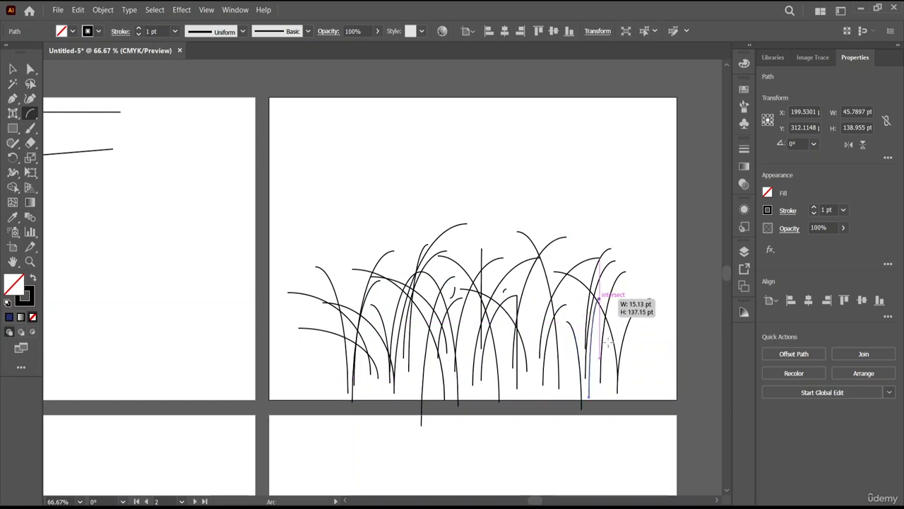
pyautogui.moveTo(617, 390); pyautogui.dragTo(612, 292)
pyautogui.moveTo(626, 373); pyautogui.dragTo(555, 258)
pyautogui.moveTo(582, 368); pyautogui.dragTo(527, 255)
pyautogui.moveTo(564, 382); pyautogui.dragTo(509, 298)
pyautogui.moveTo(533, 361)
pyautogui.mouseDown()
pyautogui.moveTo(489, 262)
pyautogui.moveTo(471, 289)
pyautogui.mouseUp()
pyautogui.moveTo(493, 355); pyautogui.dragTo(448, 277)
pyautogui.moveTo(483, 385); pyautogui.dragTo(432, 287)
pyautogui.moveTo(437, 373); pyautogui.dragTo(398, 314)
pyautogui.moveTo(416, 385)
pyautogui.mouseDown()
pyautogui.moveTo(371, 311)
pyautogui.moveTo(344, 298)
pyautogui.mouseUp()
pyautogui.moveTo(388, 397); pyautogui.dragTo(339, 308)
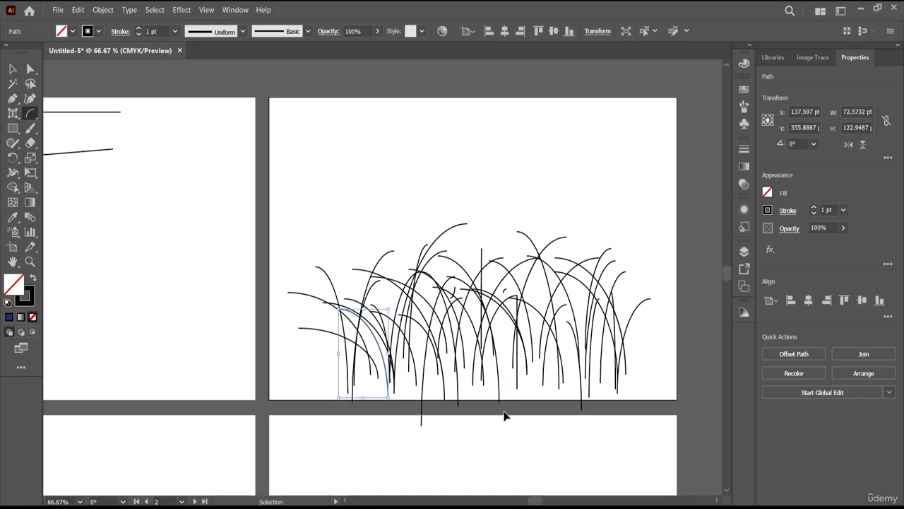
# Move the last drawn arc to the clump's left end, at about X 48.7, Y 334.8 pt
pyautogui.moveTo(372, 341); pyautogui.dragTo(274, 303)
pyautogui.hotkey('ctrl', 'd')
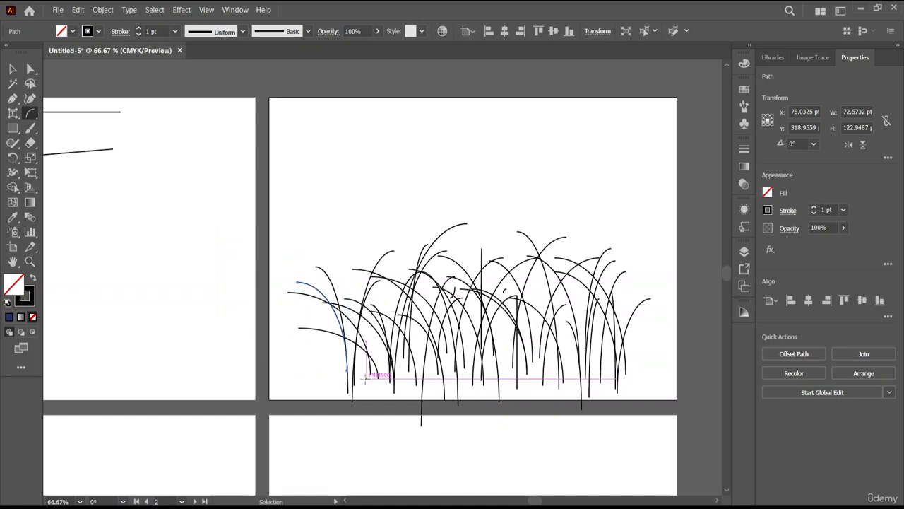
pyautogui.hotkey('ctrl', 'z')
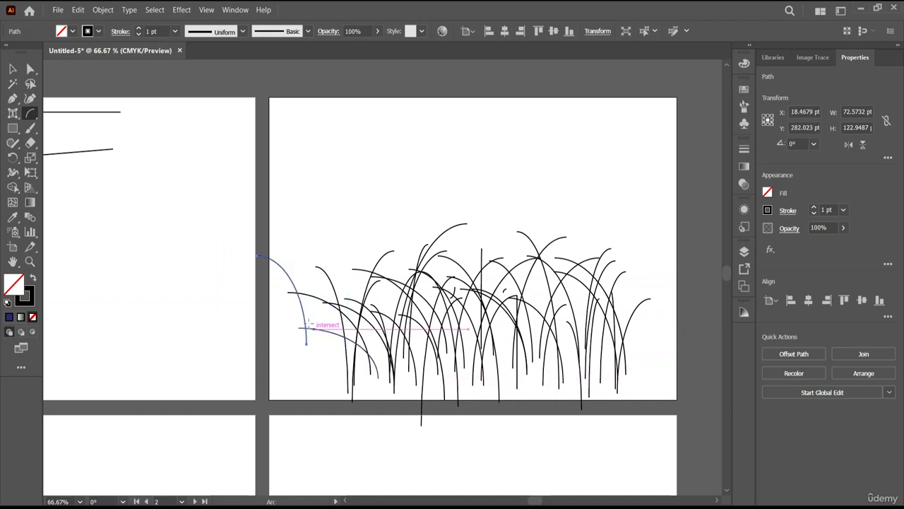
pyautogui.click(12, 68)
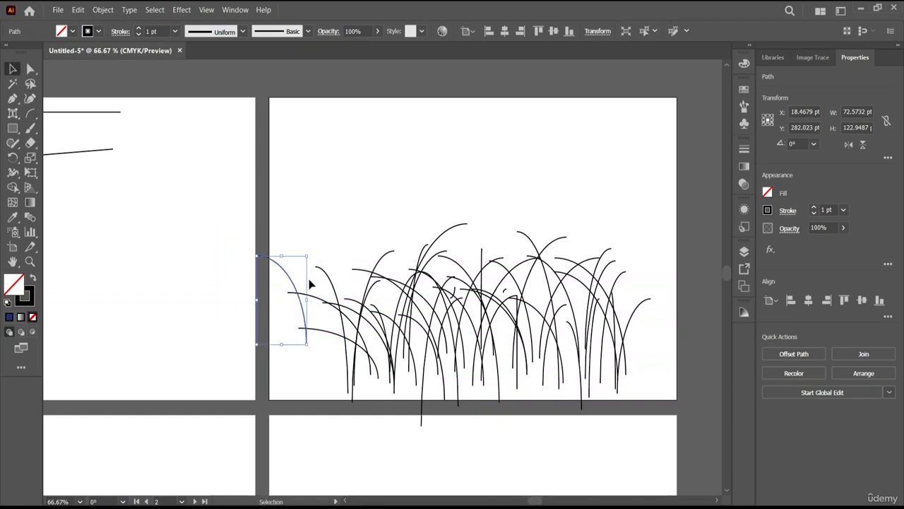
pyautogui.moveTo(290, 284); pyautogui.dragTo(311, 321)
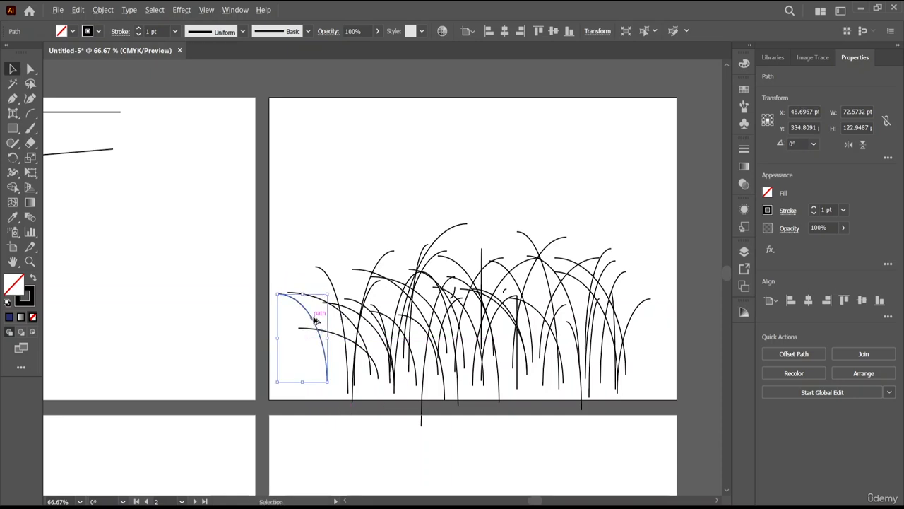
# Duplicate the left-end arc about 25 pt to the right and repeat the copy across the clump with Transform Again
pyautogui.moveTo(316, 320)
pyautogui.mouseDown()
pyautogui.moveTo(338, 305)
pyautogui.moveTo(328, 319)
pyautogui.mouseUp()
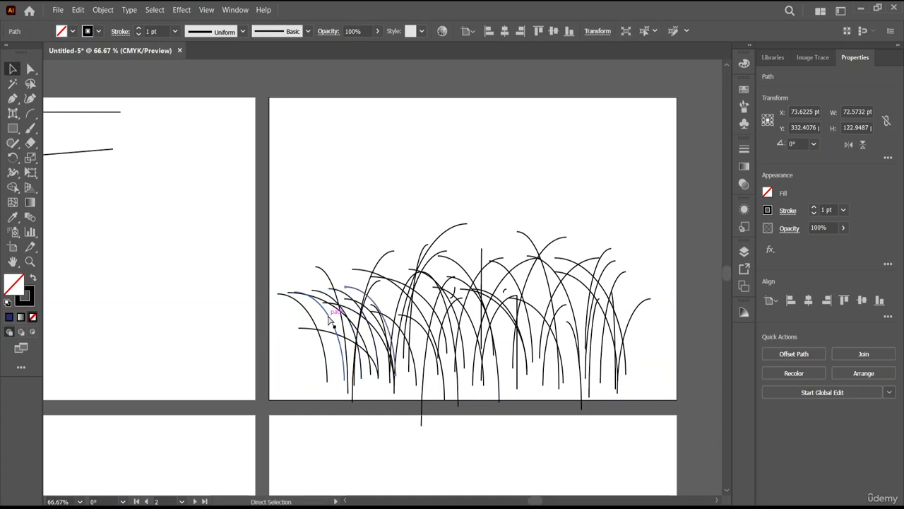
pyautogui.hotkey('ctrl', 'd')
pyautogui.hotkey('ctrl', 'd')
pyautogui.hotkey('ctrl', 'd')
pyautogui.hotkey('ctrl', 'd')
pyautogui.hotkey('ctrl', 'd')
pyautogui.hotkey('ctrl', 'd')
pyautogui.hotkey('ctrl', 'd')
pyautogui.hotkey('ctrl', 'd')
pyautogui.hotkey('ctrl', 'd')
pyautogui.hotkey('ctrl', 'd')
pyautogui.hotkey('ctrl', 'd')
pyautogui.hotkey('ctrl', 'd')
pyautogui.hotkey('ctrl', 'd')
pyautogui.hotkey('ctrl', 'd')
pyautogui.hotkey('ctrl', 'd')
pyautogui.hotkey('ctrl', 'd')
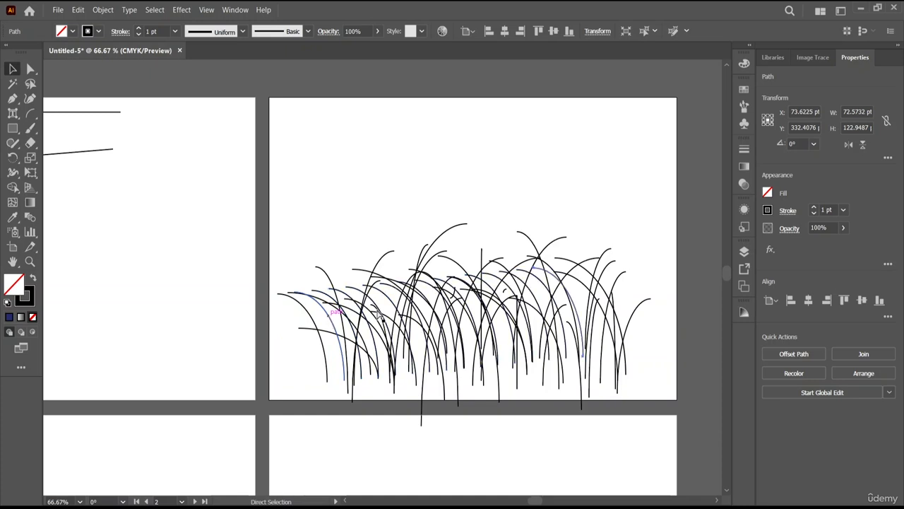
# Duplicate the clump's tallest arc up and to the left as repeated neighbouring blades
pyautogui.click(445, 237)
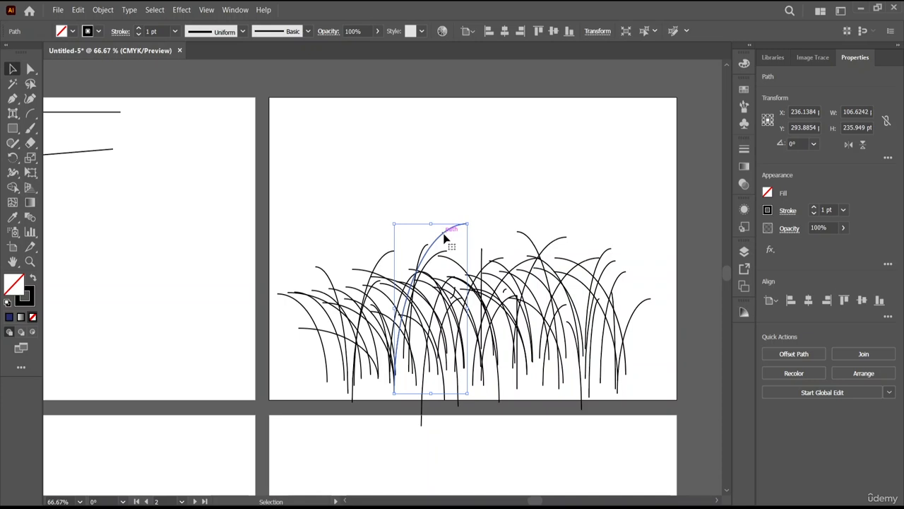
pyautogui.moveTo(446, 237); pyautogui.dragTo(411, 258)
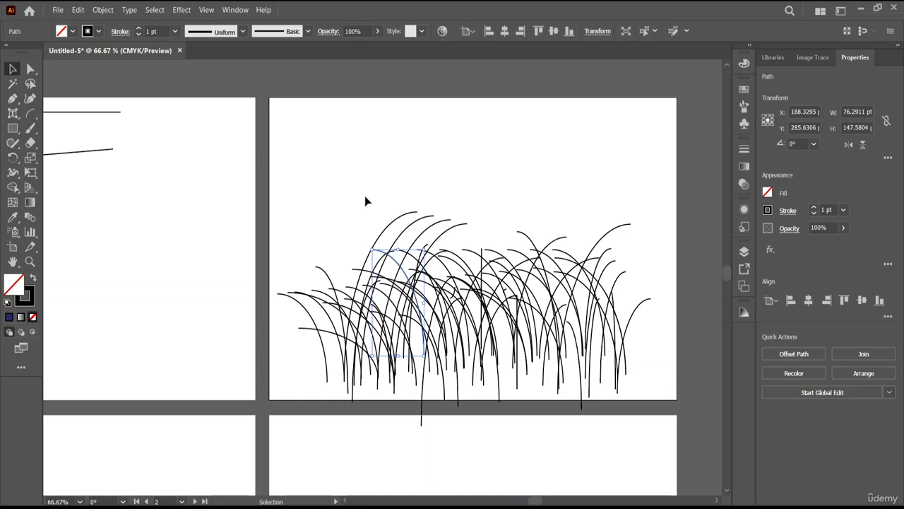
# Set all the grass arcs' strokes to green with C 85.88, M 20, Y 100, K 8.24 and apply the rough charcoal-style brush
pyautogui.moveTo(288, 210); pyautogui.dragTo(669, 402)
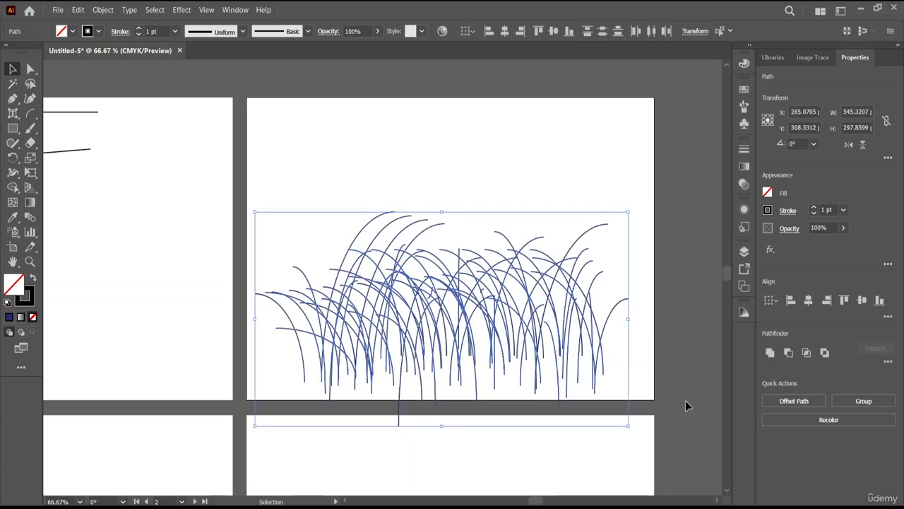
pyautogui.click(768, 210)
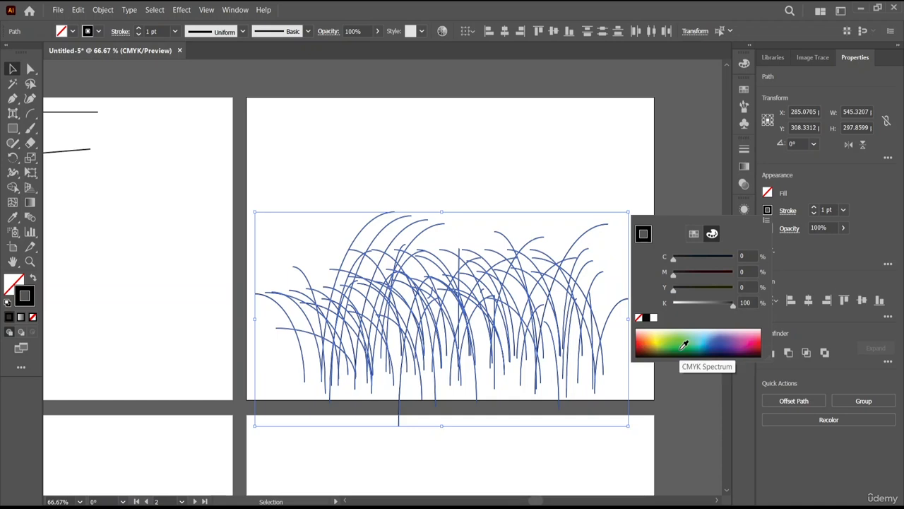
pyautogui.moveTo(684, 344)
pyautogui.mouseDown()
pyautogui.moveTo(682, 335)
pyautogui.moveTo(696, 342)
pyautogui.moveTo(680, 344)
pyautogui.mouseUp()
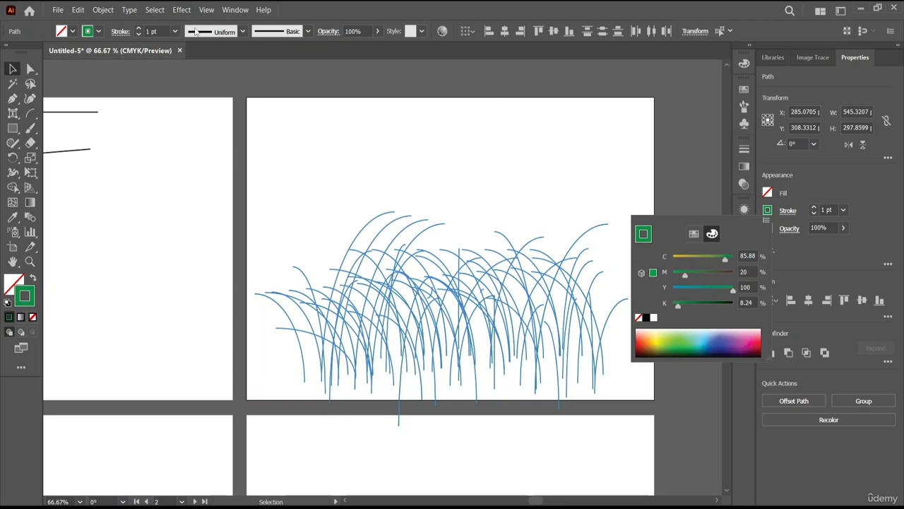
pyautogui.click(305, 31)
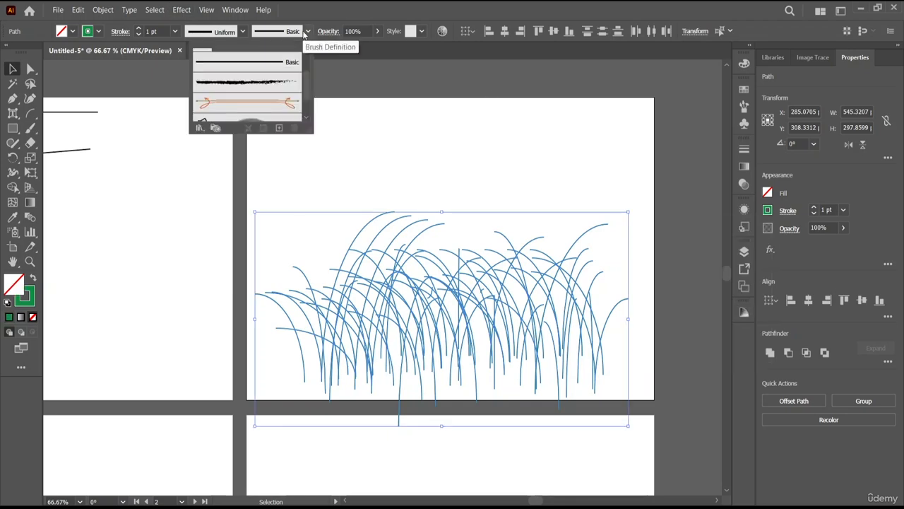
pyautogui.click(263, 89)
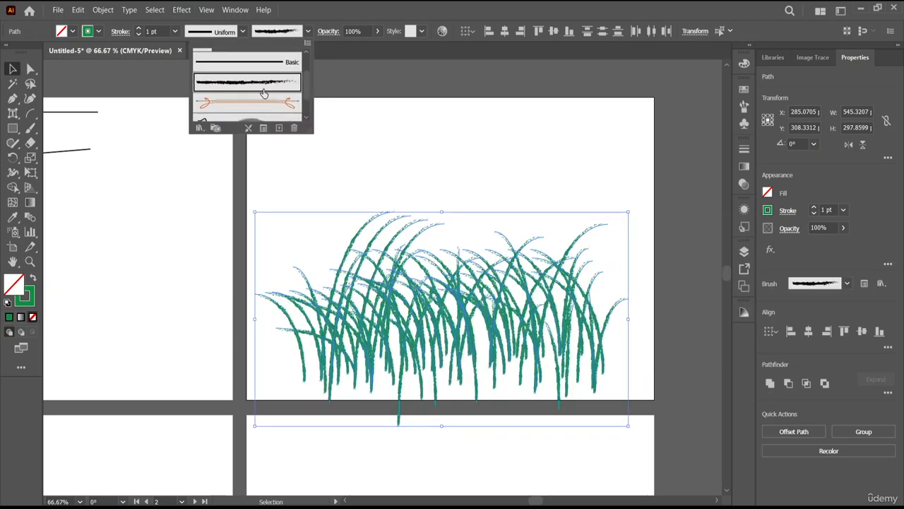
# Open the Artistic_Paintbrush brush library
pyautogui.scroll(-2, 247, 99)
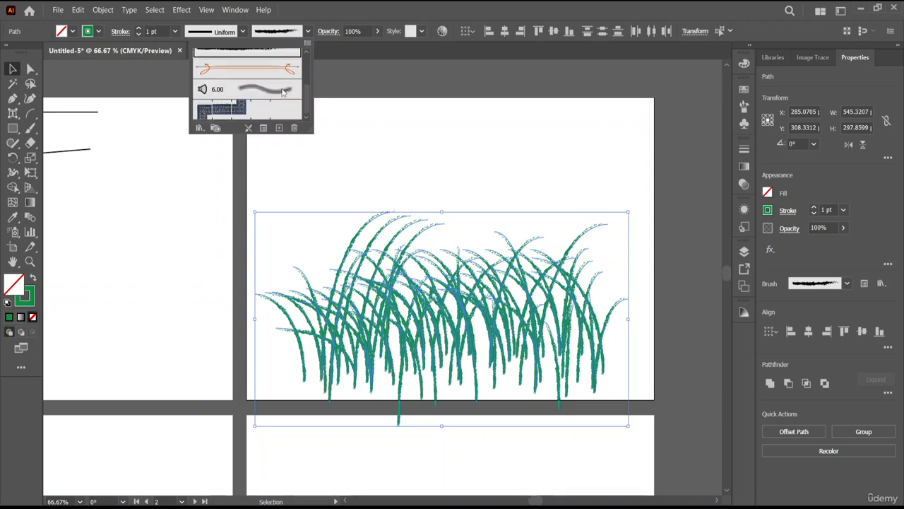
pyautogui.click(200, 128)
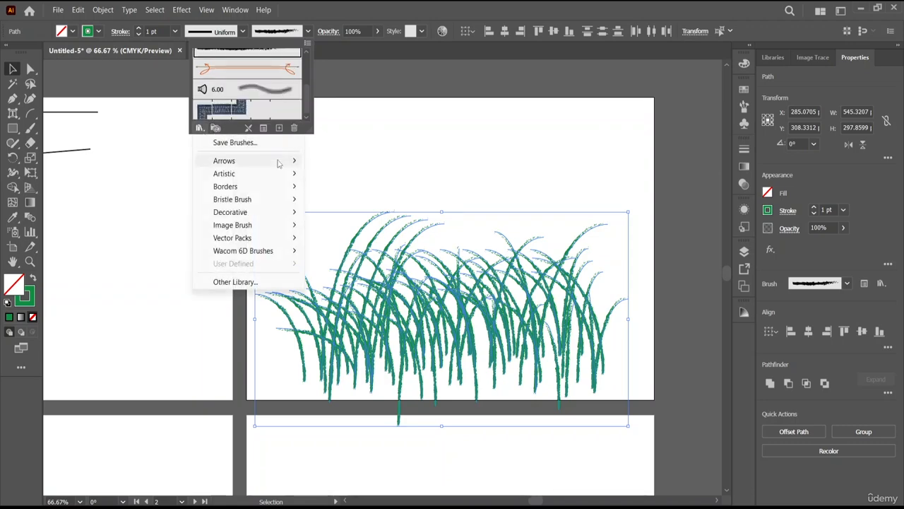
pyautogui.moveTo(286, 174)
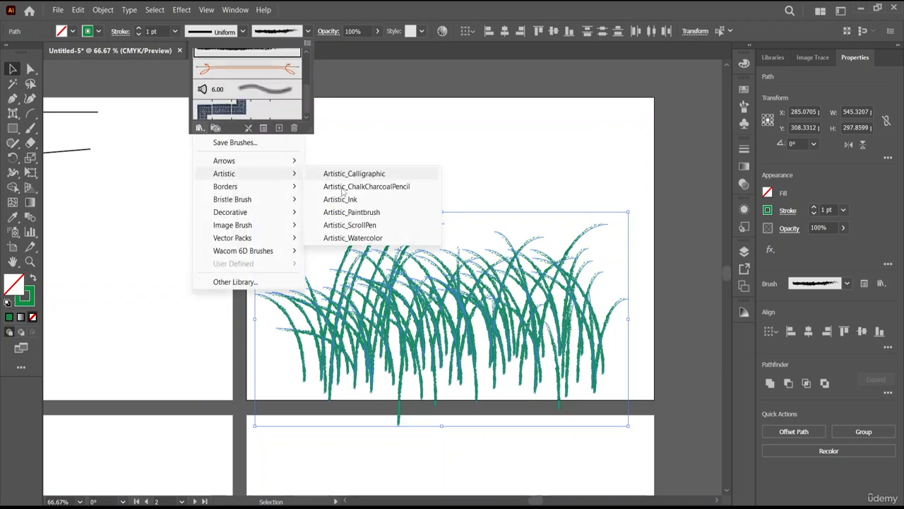
pyautogui.click(353, 212)
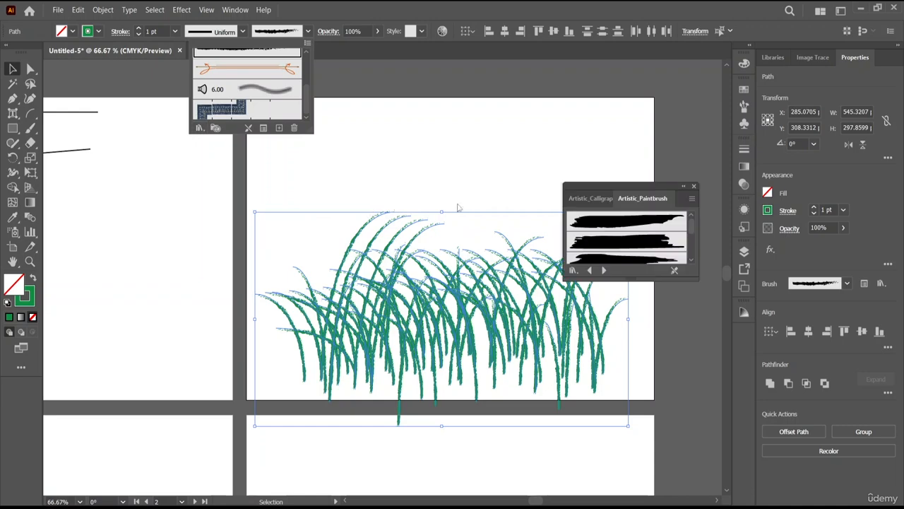
# Try several Artistic_Paintbrush brushes on the selected grass arcs and browse the rest of the library
pyautogui.click(630, 223)
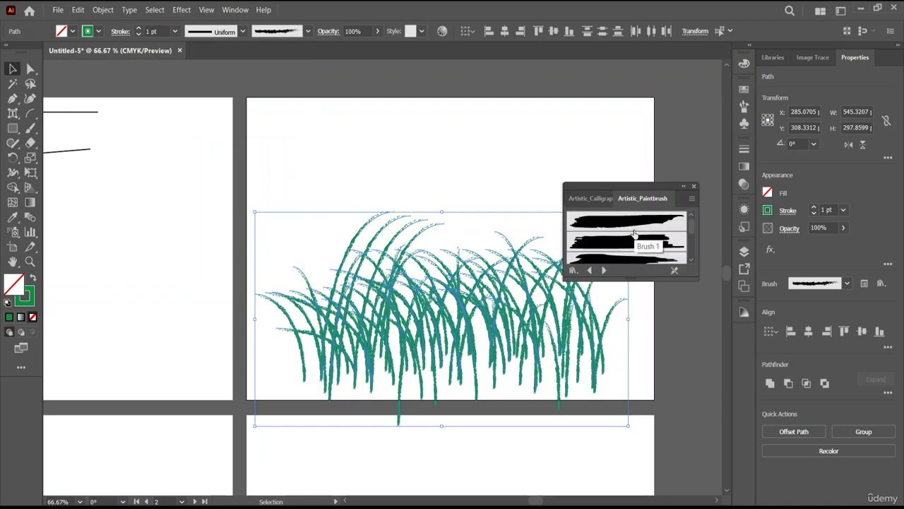
pyautogui.click(634, 223)
pyautogui.click(638, 251)
pyautogui.click(639, 261)
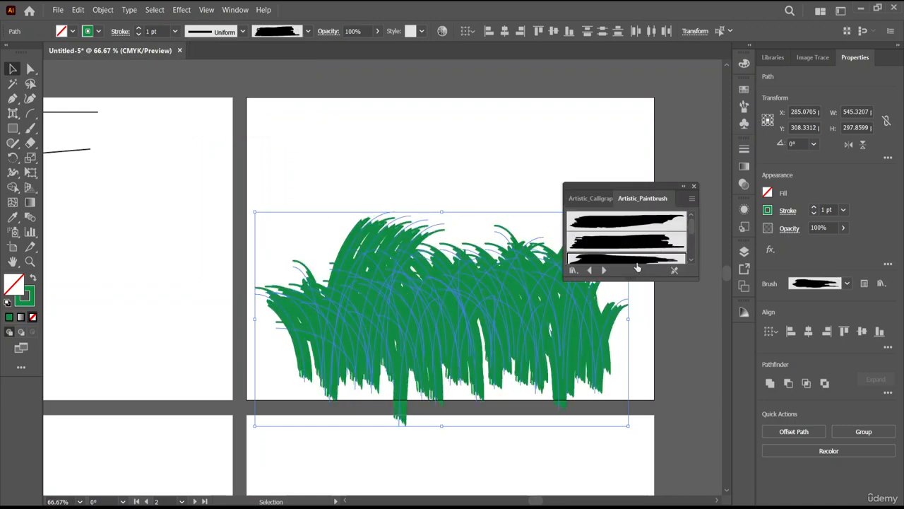
pyautogui.scroll(-1, 631, 255)
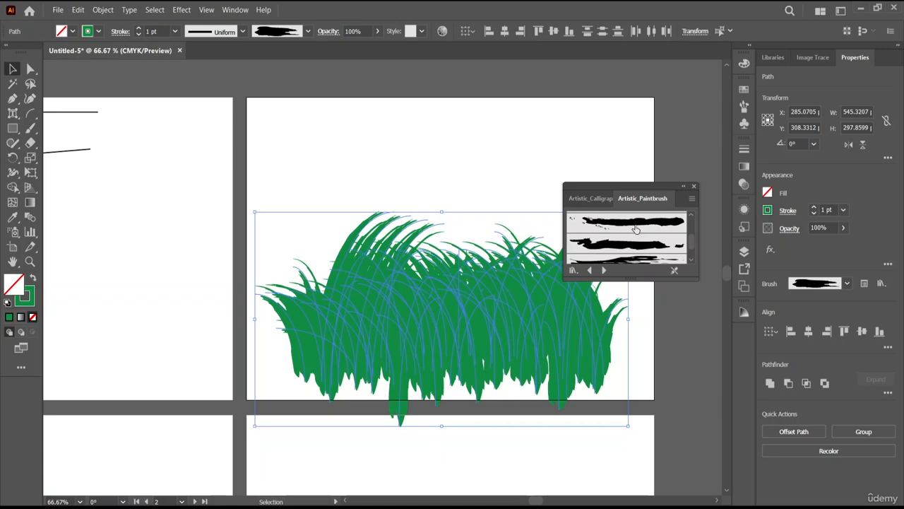
pyautogui.click(635, 228)
pyautogui.scroll(-1, 642, 240)
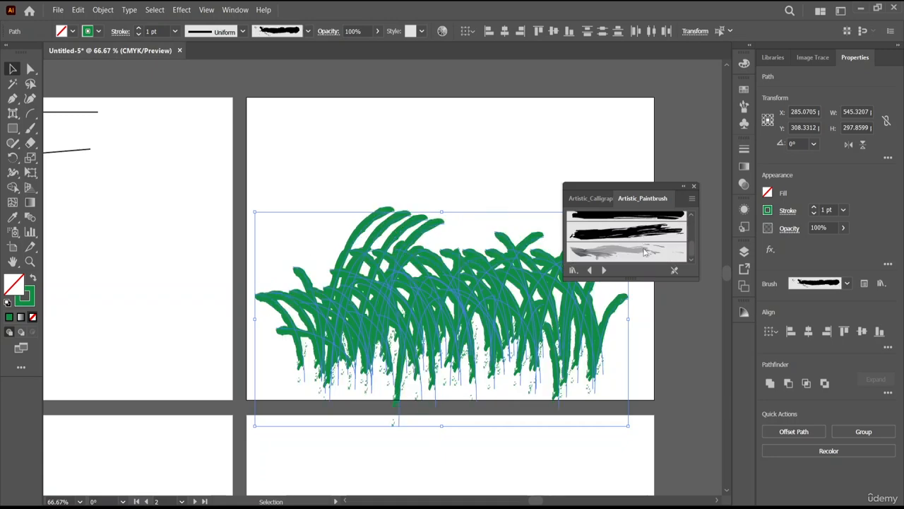
pyautogui.click(634, 237)
pyautogui.scroll(-1, 636, 239)
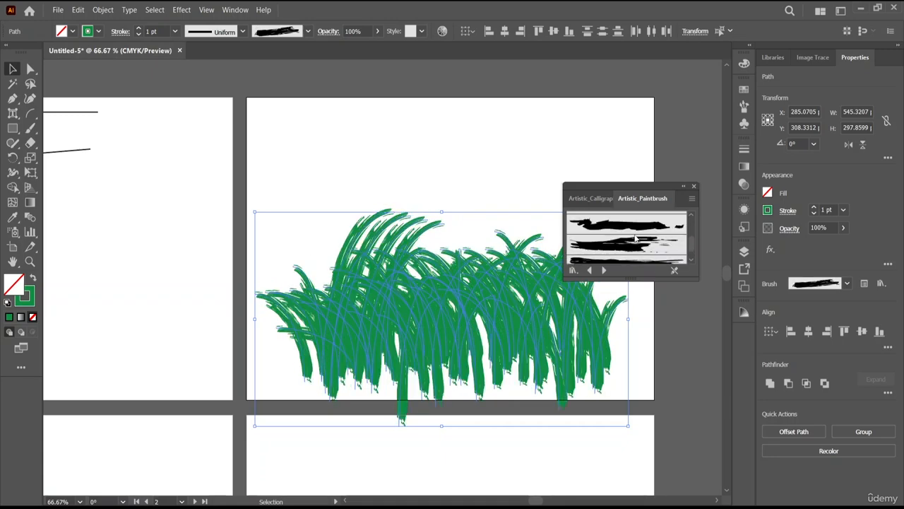
pyautogui.click(642, 245)
pyautogui.scroll(-1, 642, 246)
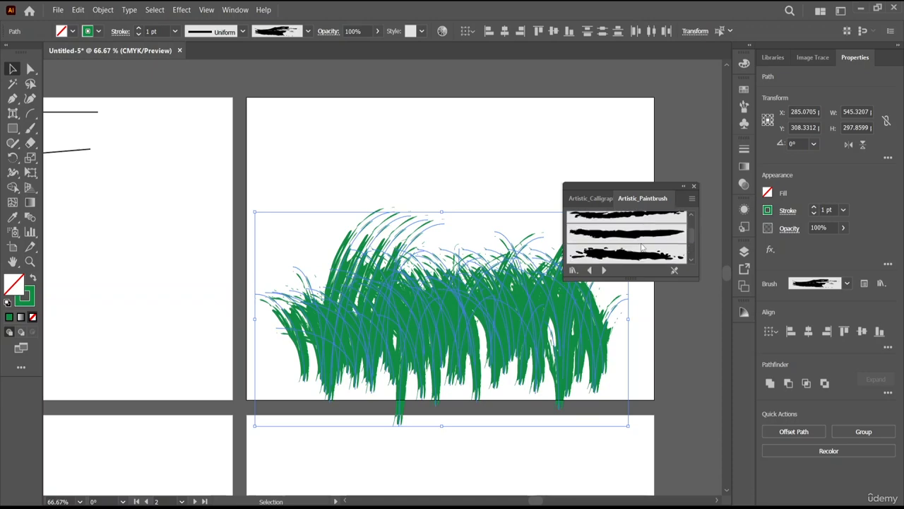
pyautogui.scroll(-5, 636, 240)
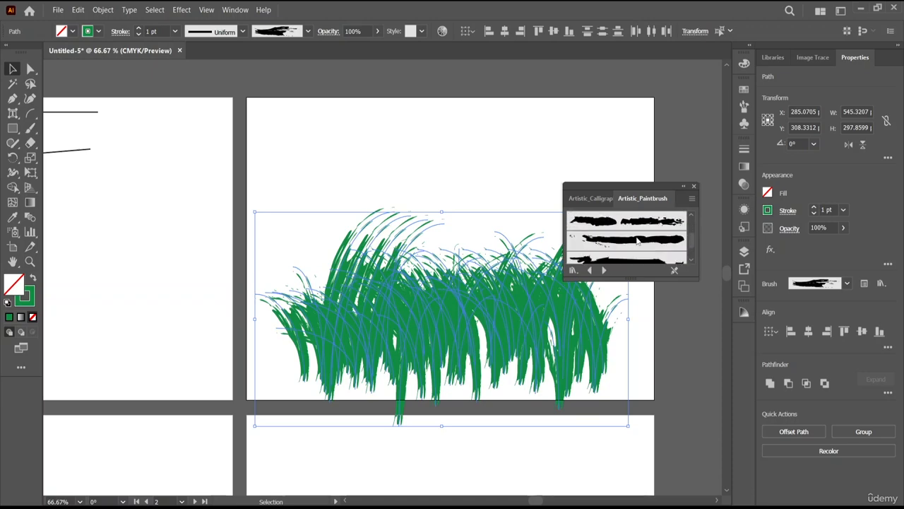
pyautogui.scroll(-6, 637, 240)
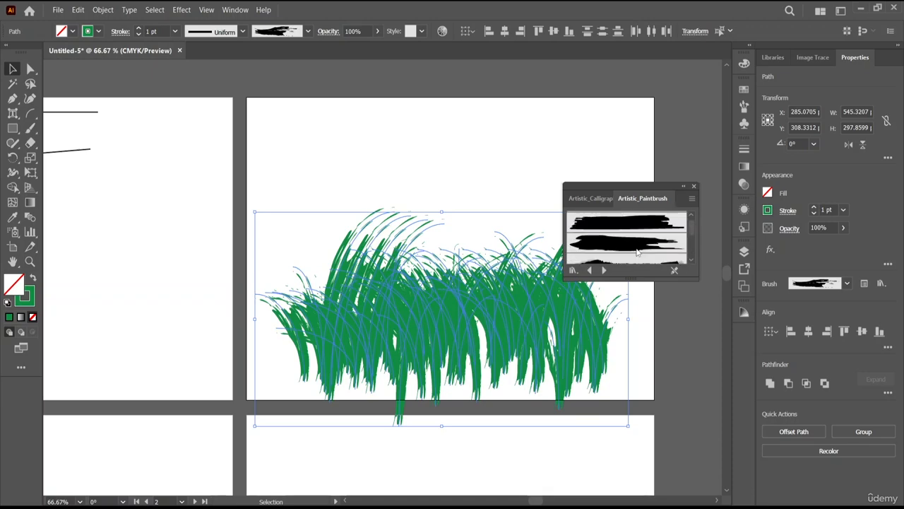
# Enlarge the brush library to show more brushes and load the next library, Artistic_ScrollPen
pyautogui.moveTo(643, 280); pyautogui.dragTo(642, 457)
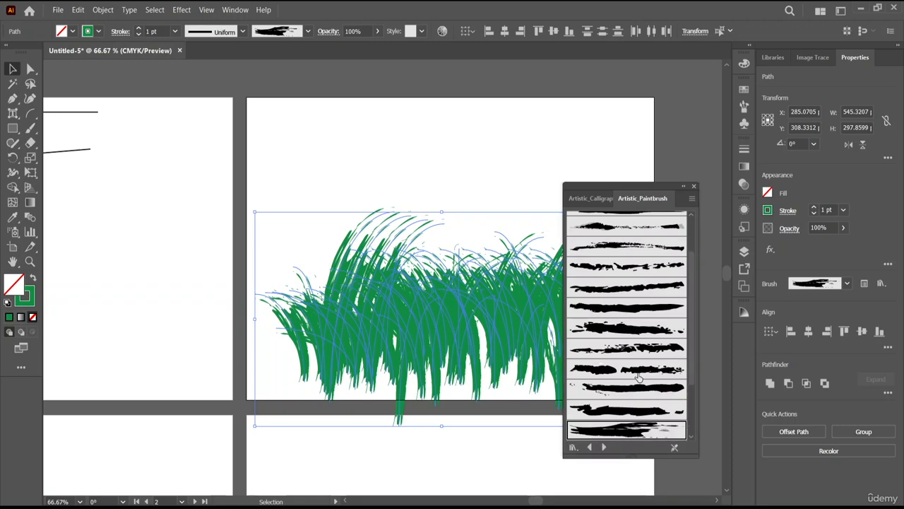
pyautogui.scroll(1, 640, 377)
pyautogui.click(604, 446)
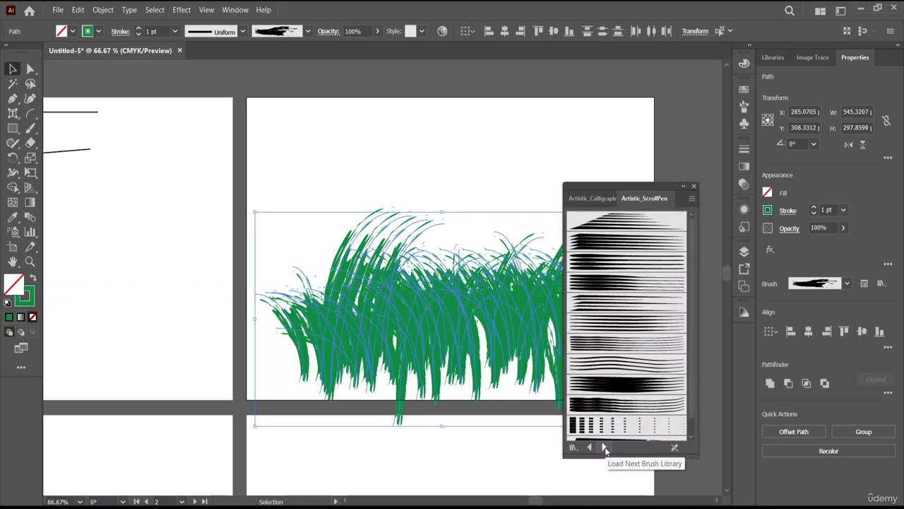
# Try the Scroll Pen brushes on the grass arcs, settling on the one directly below Scroll Pen 4, and deselect the arcs
pyautogui.click(607, 223)
pyautogui.click(623, 246)
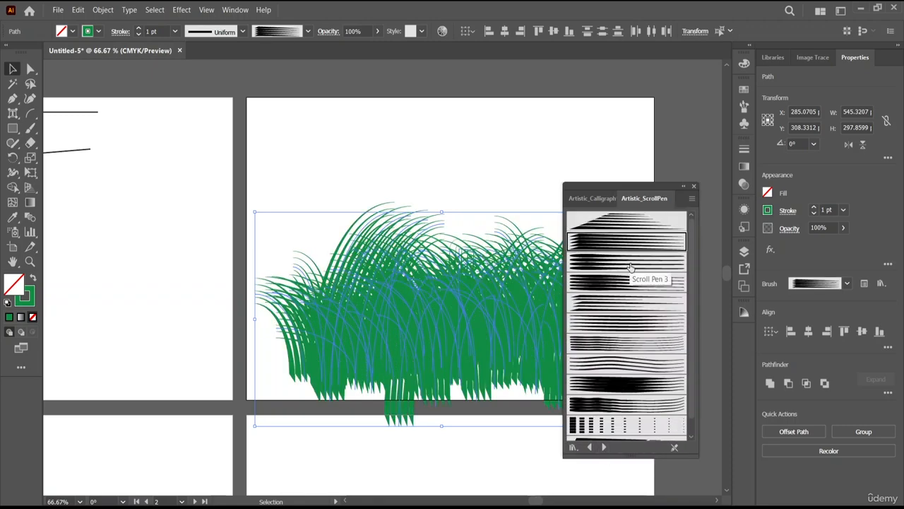
pyautogui.click(626, 262)
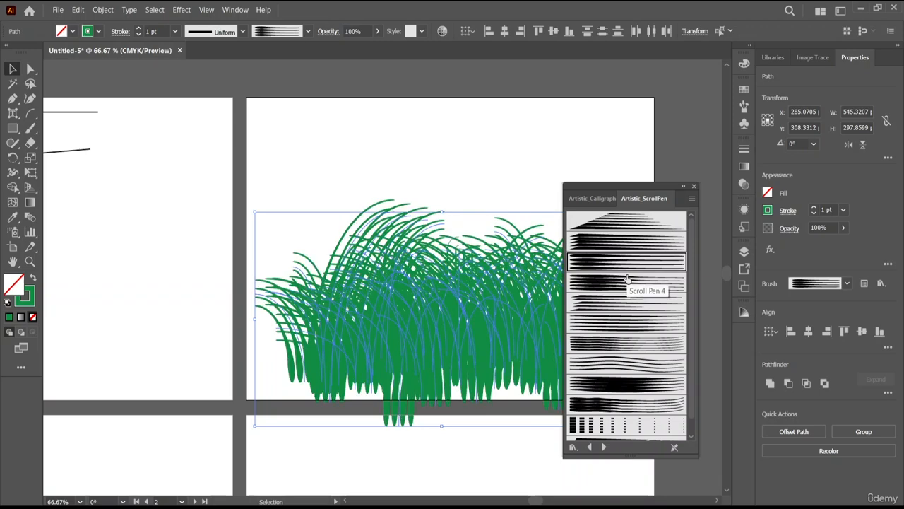
pyautogui.click(626, 282)
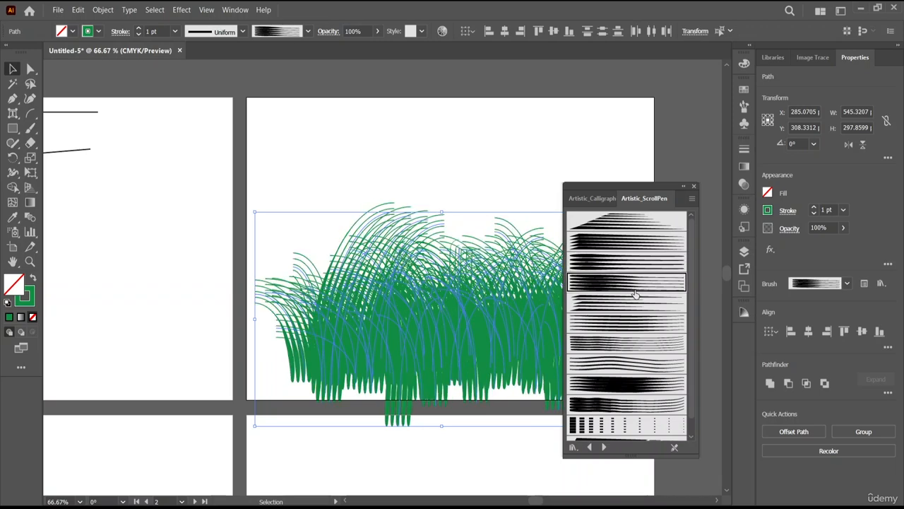
pyautogui.click(636, 302)
pyautogui.click(423, 152)
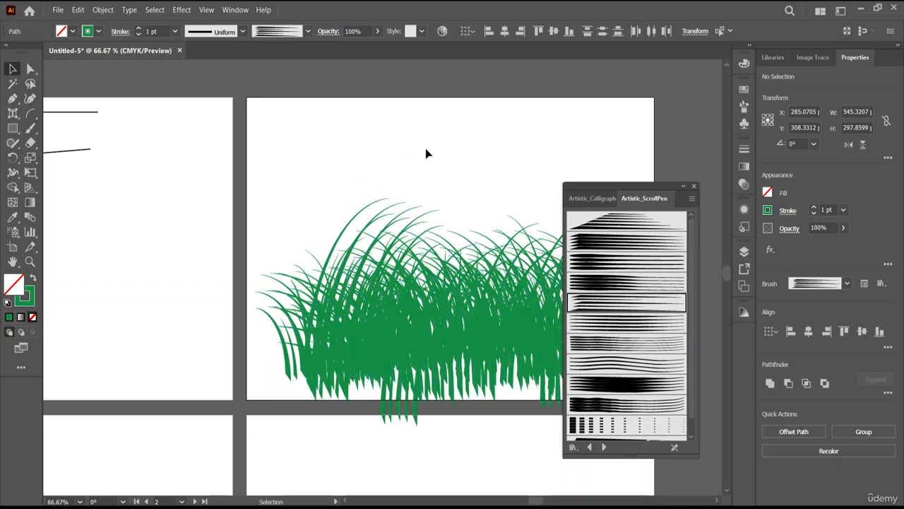
# Draw a rectangle about 538 by 53 pt over the base of the grass and fill it with white
pyautogui.moveTo(660, 183)
pyautogui.mouseDown()
pyautogui.moveTo(813, 113)
pyautogui.moveTo(796, 133)
pyautogui.mouseUp()
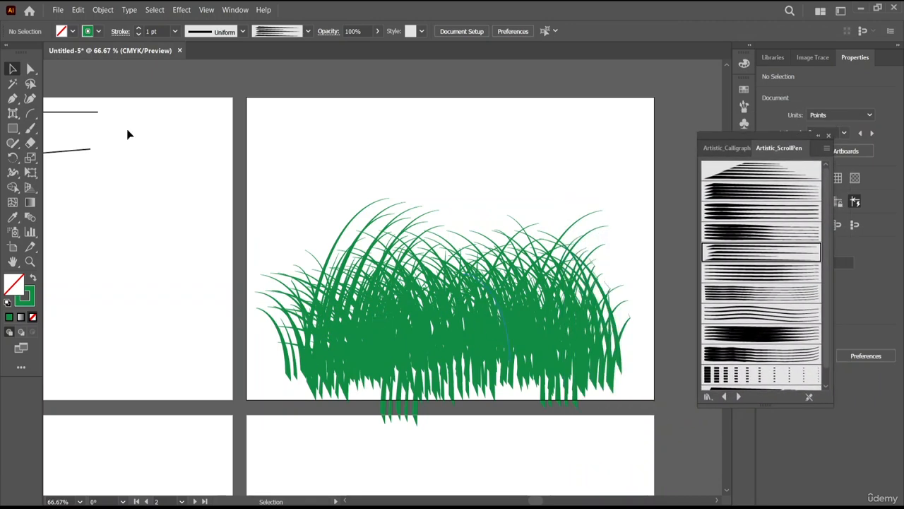
pyautogui.click(13, 128)
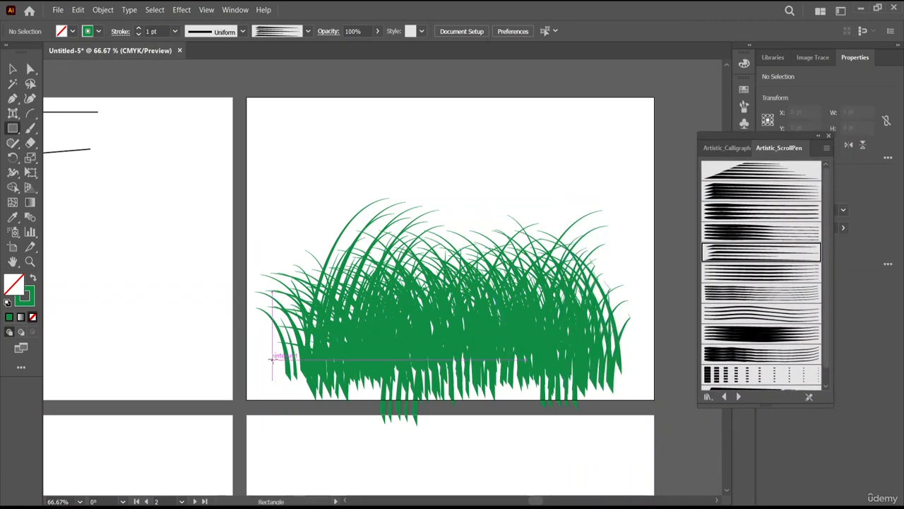
pyautogui.moveTo(272, 362); pyautogui.dragTo(641, 400)
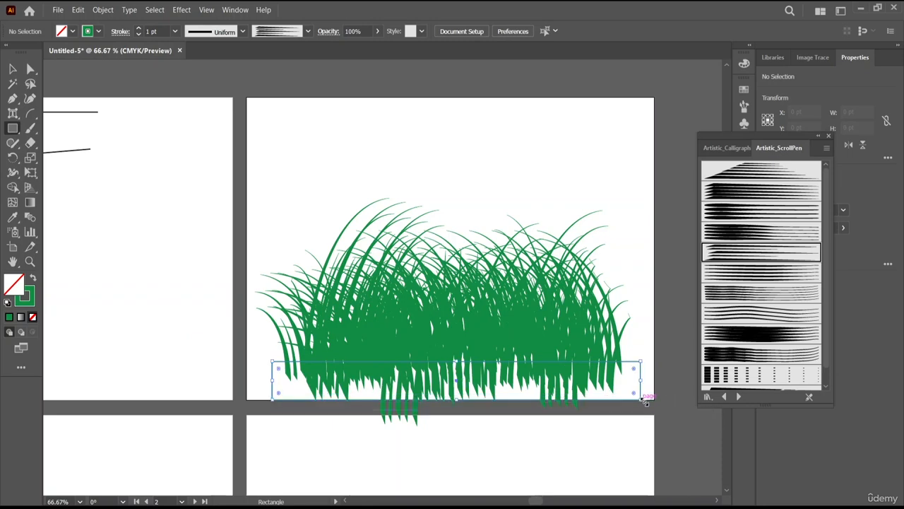
pyautogui.click(829, 135)
pyautogui.click(768, 197)
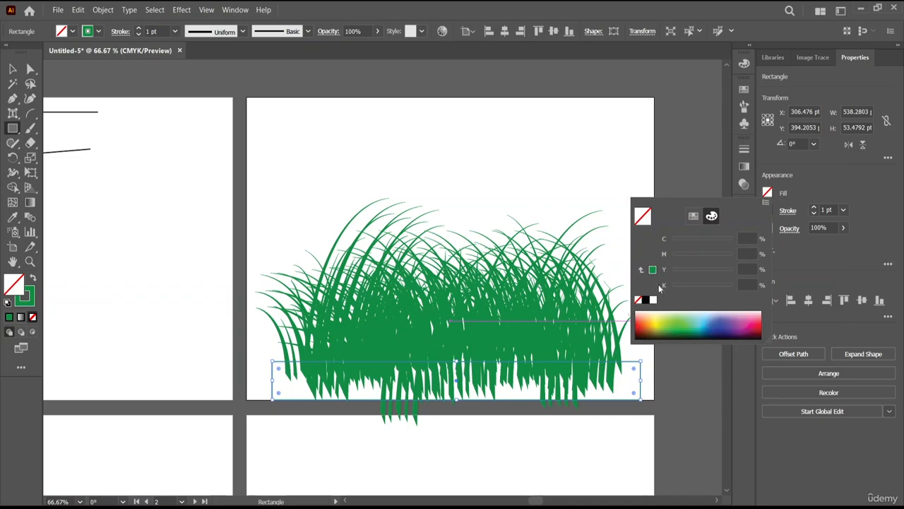
pyautogui.click(653, 300)
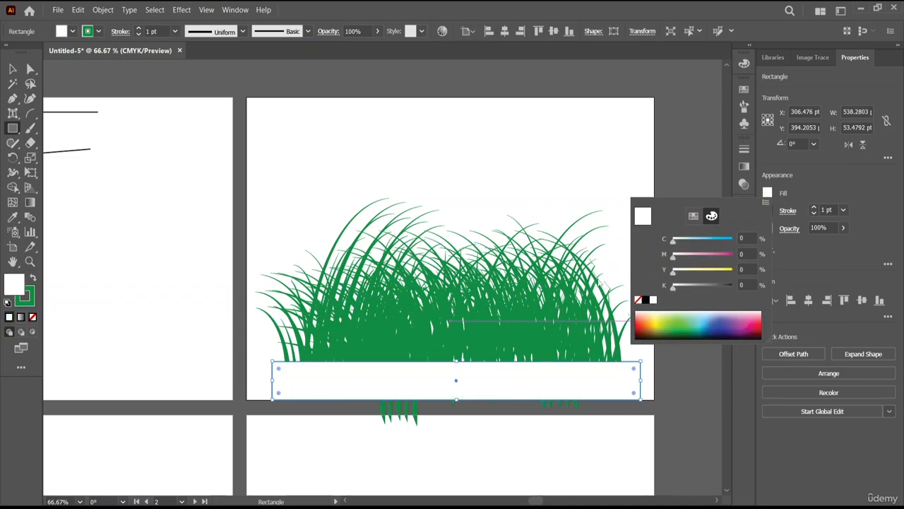
pyautogui.click(492, 161)
pyautogui.click(481, 282)
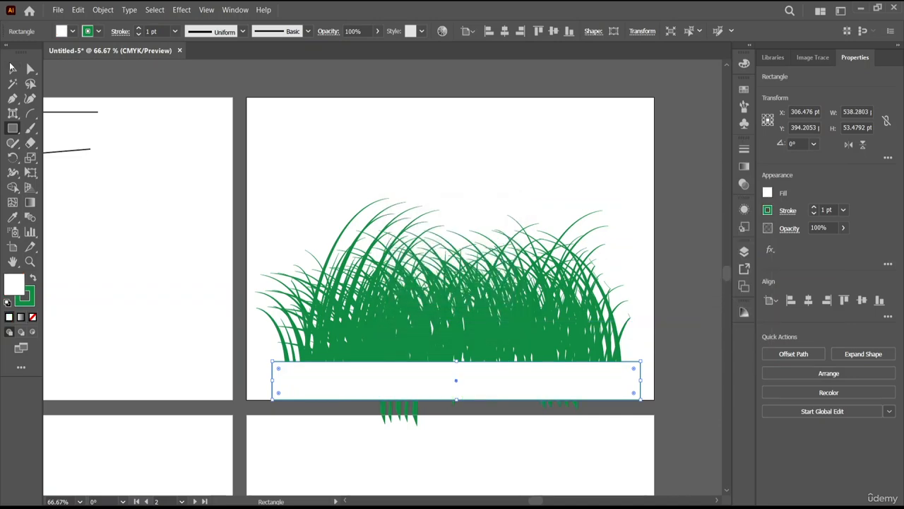
# Delete the grass arcs whose ends hang below the artboard's lower edge
pyautogui.click(12, 68)
pyautogui.click(263, 159)
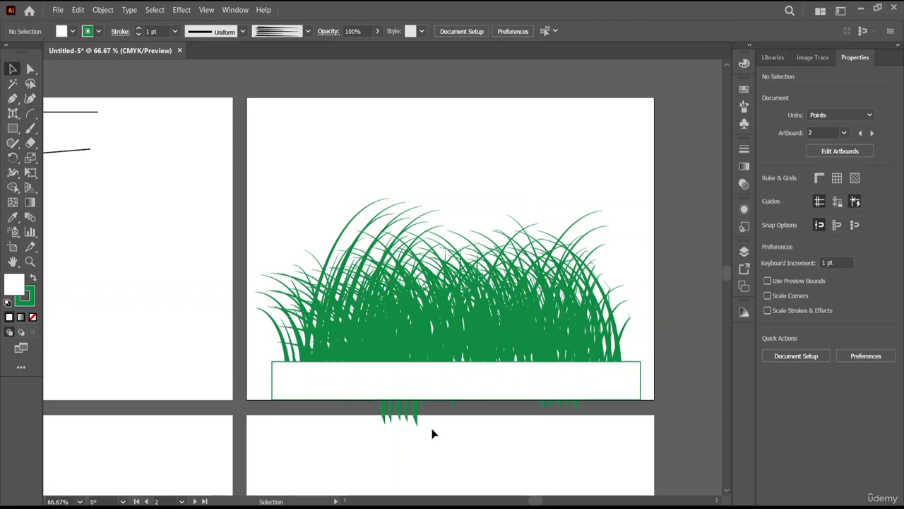
pyautogui.moveTo(543, 424); pyautogui.dragTo(615, 429)
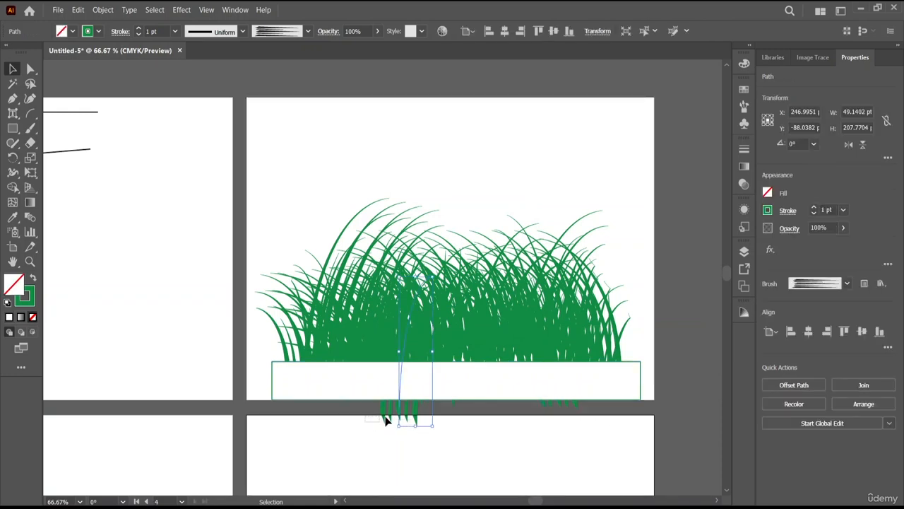
pyautogui.moveTo(607, 401); pyautogui.dragTo(602, 409)
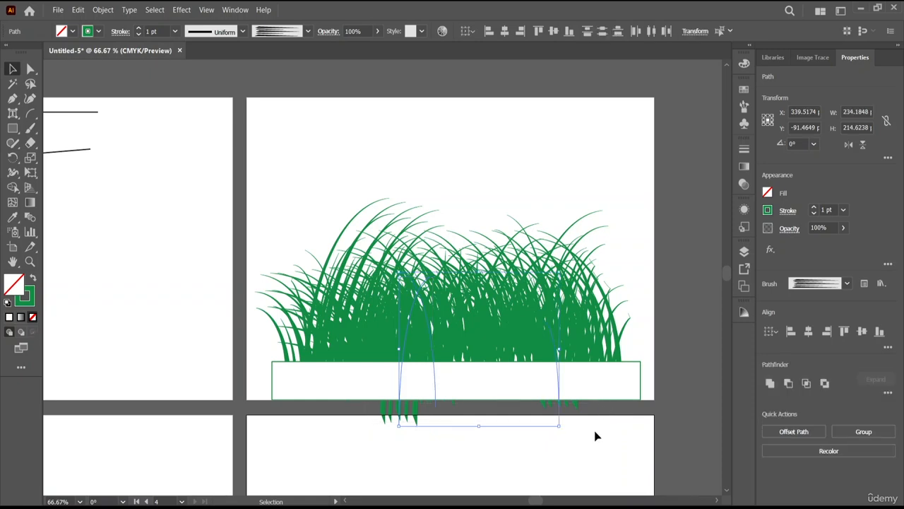
pyautogui.press('Delete')
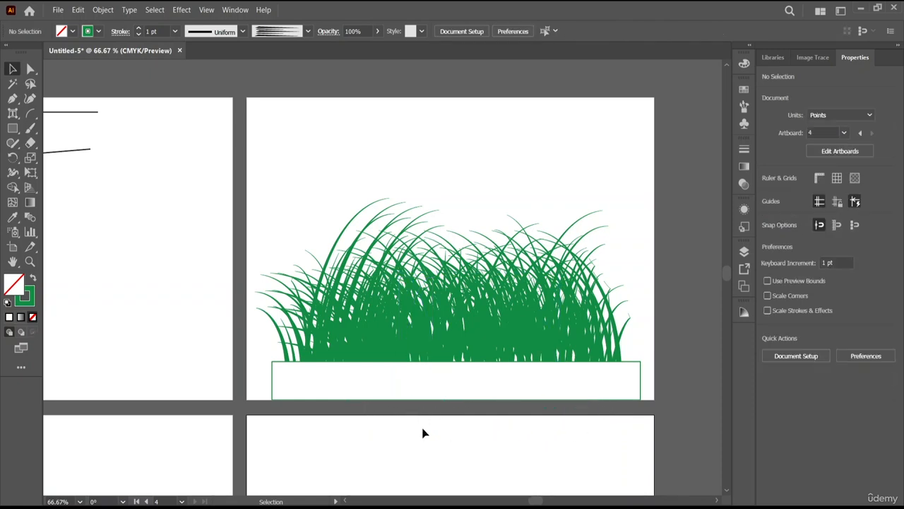
pyautogui.click(554, 155)
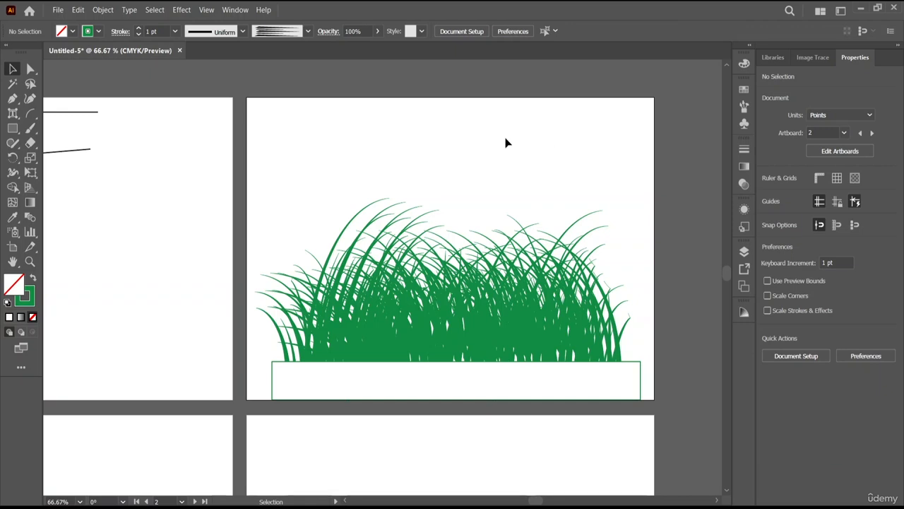
# Set the base rectangle's stroke to orange-red with C 3.53, M 83.53, Y 100, K 0.39
pyautogui.click(295, 377)
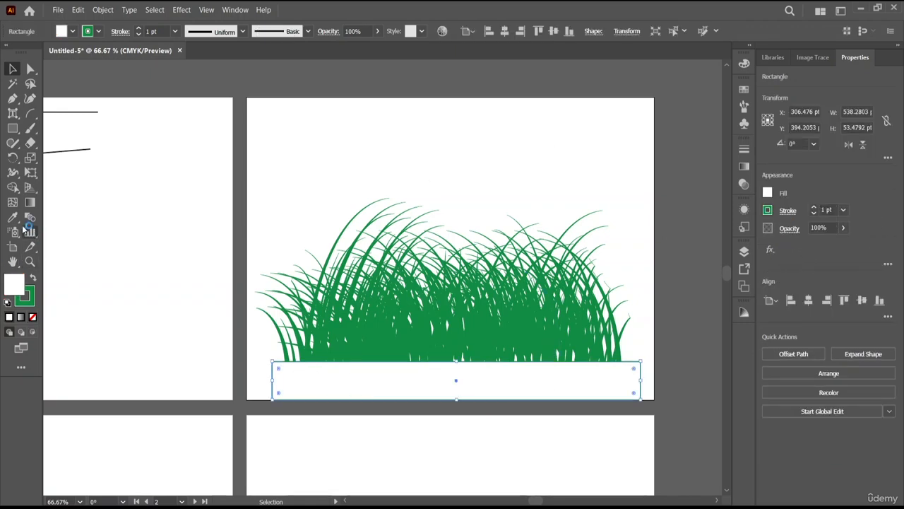
pyautogui.click(30, 116)
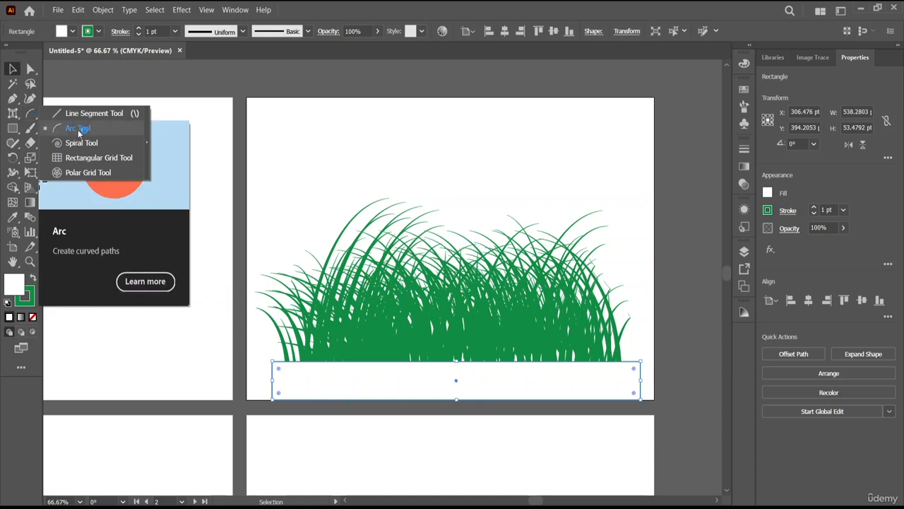
pyautogui.click(768, 211)
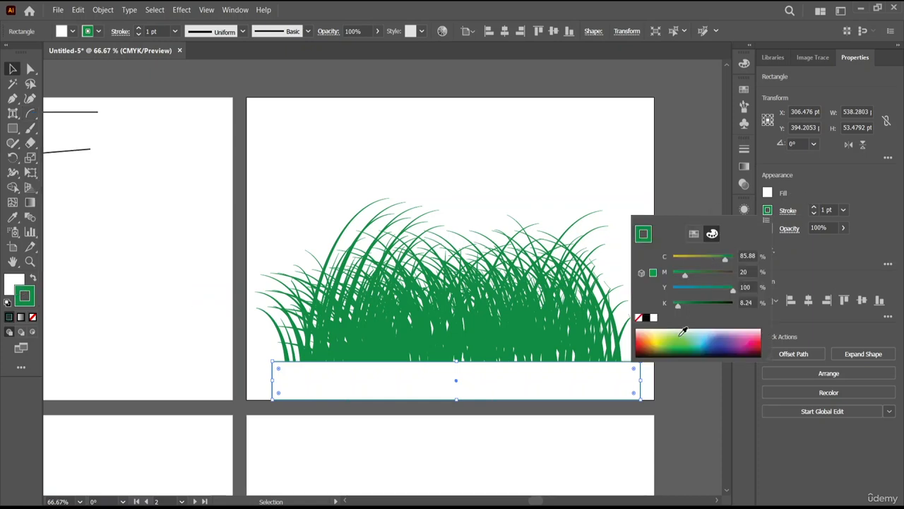
pyautogui.click(643, 337)
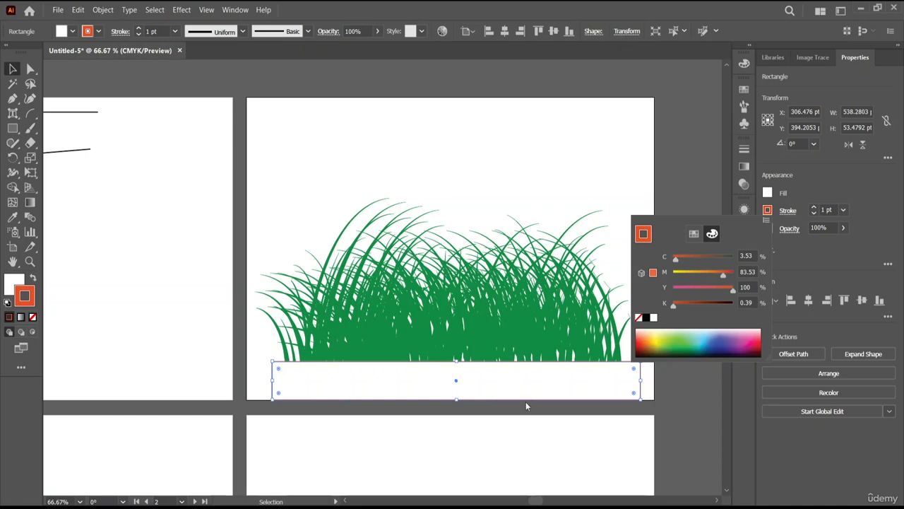
# Fill the base rectangle with a dark reddish brown sampled from the CMYK spectrum
pyautogui.click(768, 193)
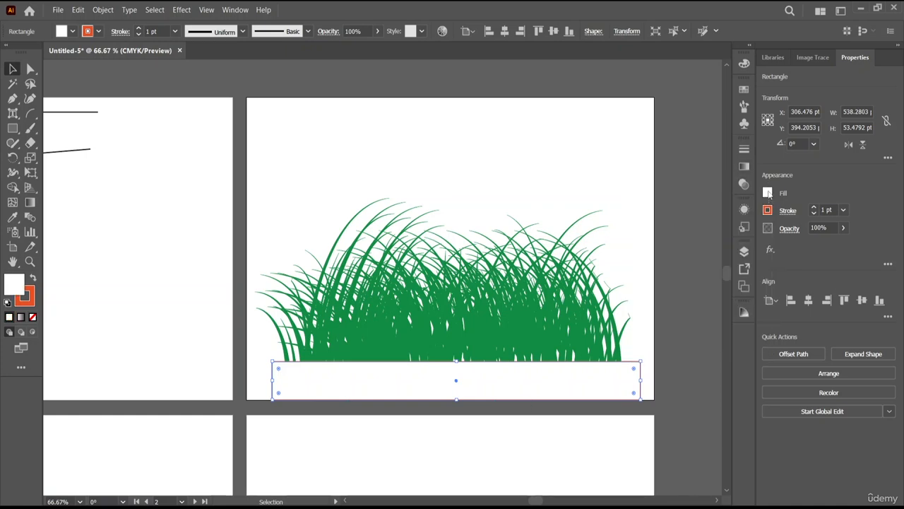
pyautogui.click(768, 193)
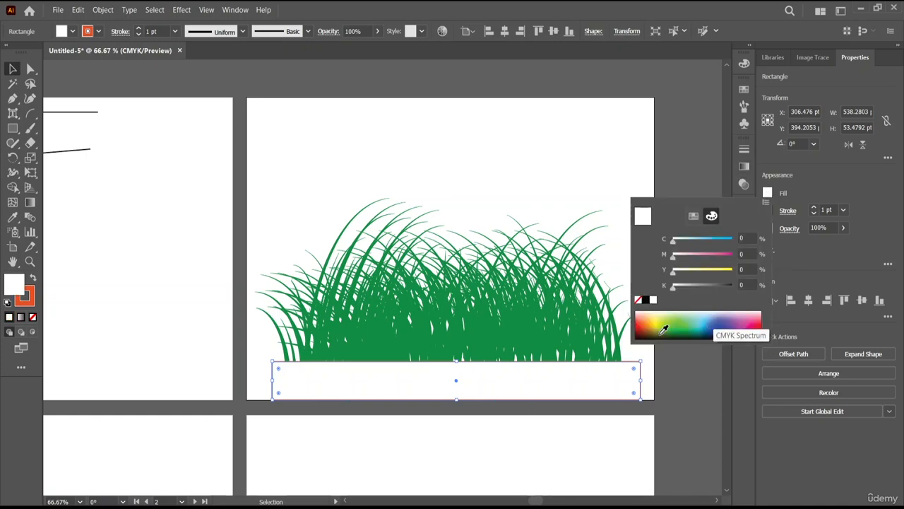
pyautogui.click(647, 331)
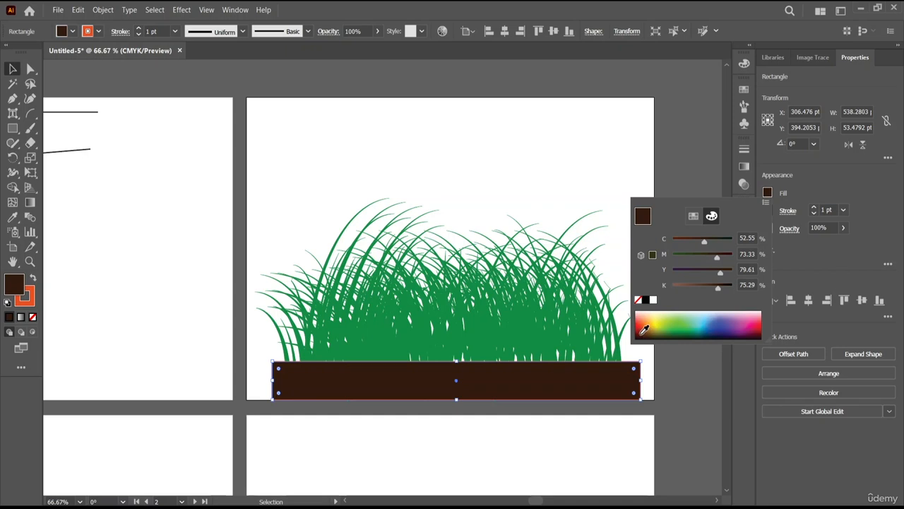
pyautogui.click(645, 329)
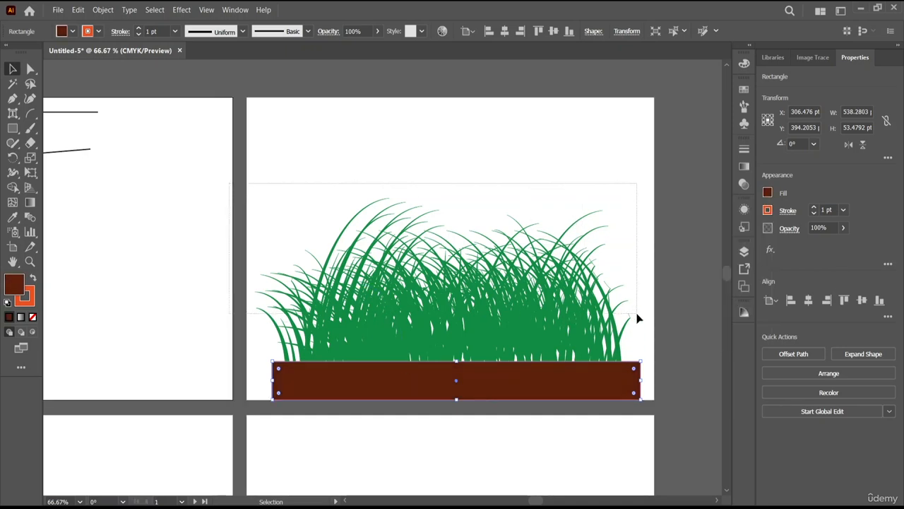
# Select all the grass arcs above the brown base and set their stroke weight to 3 pt
pyautogui.moveTo(653, 326); pyautogui.dragTo(653, 326)
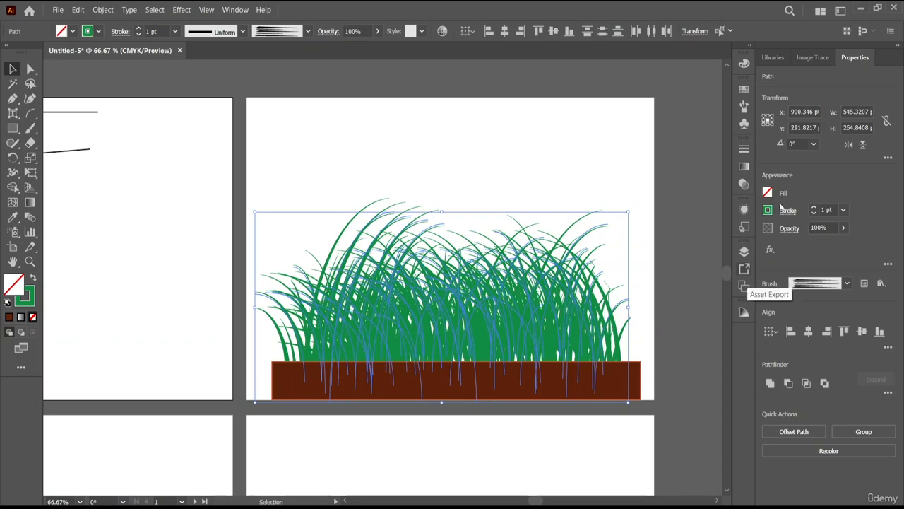
pyautogui.scroll(2, 826, 210)
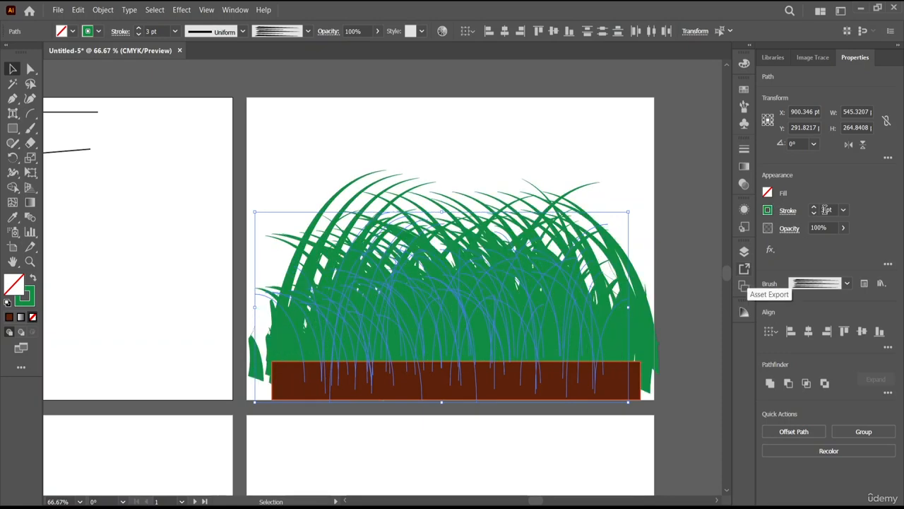
# Reduce the selected grass arcs' stroke weight to 0.5 pt and deselect them
pyautogui.scroll(-3, 826, 210)
pyautogui.scroll(-1, 825, 210)
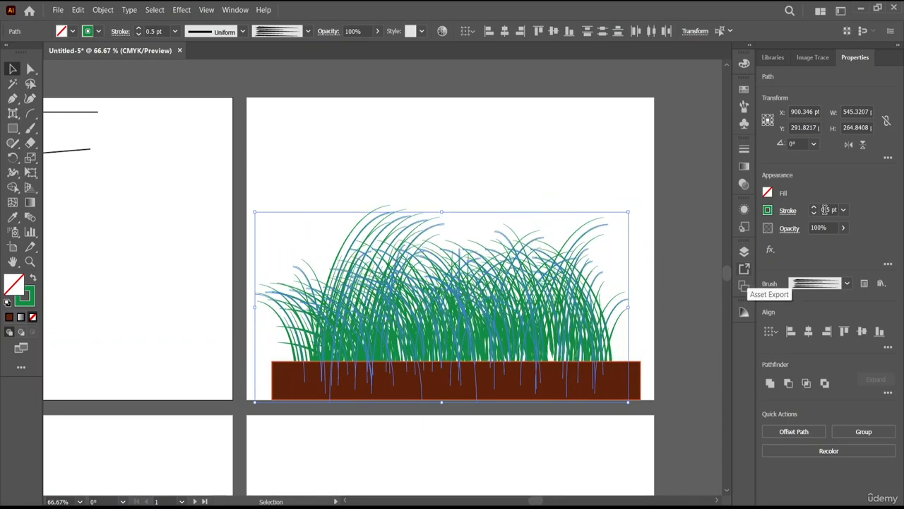
pyautogui.click(608, 133)
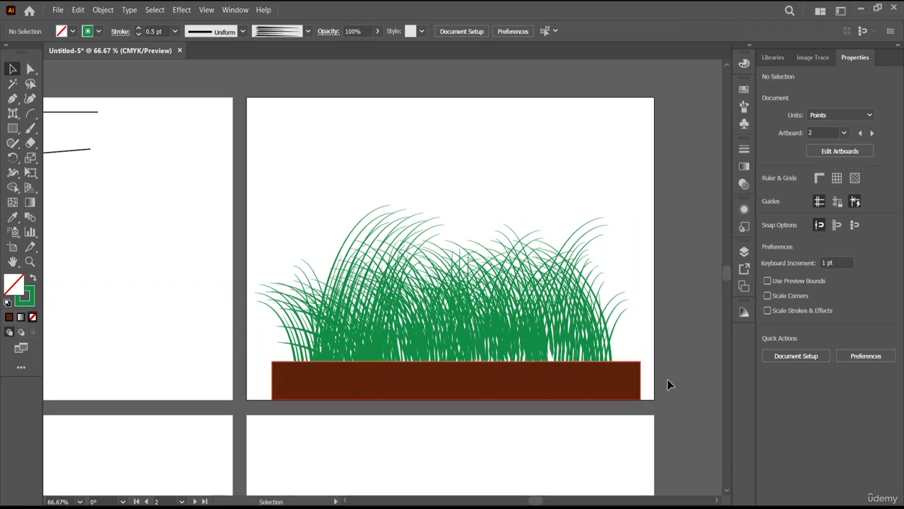
pyautogui.hscroll(-2, 536, 232)
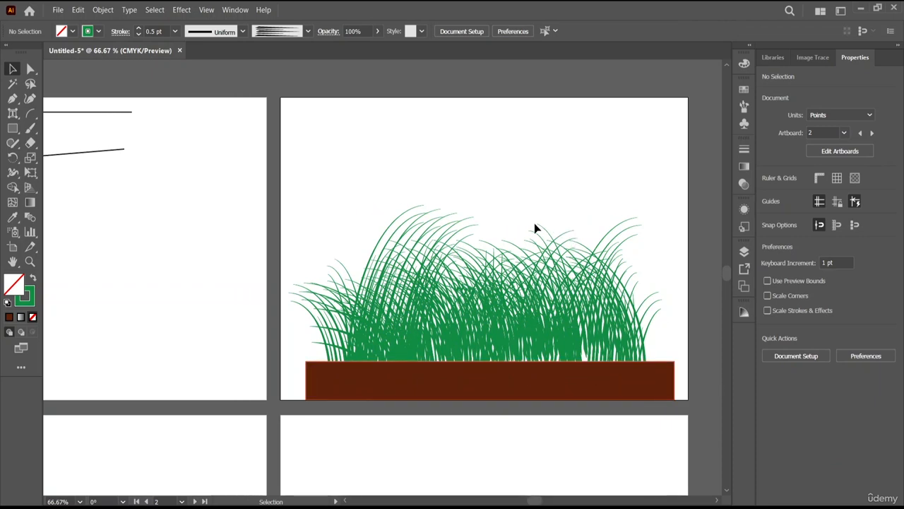
pyautogui.rightClick(31, 112)
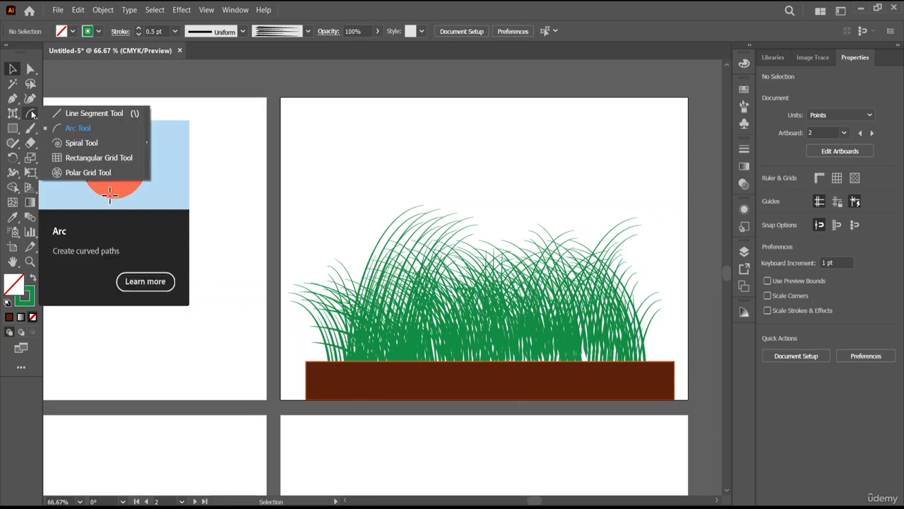
pyautogui.click(81, 144)
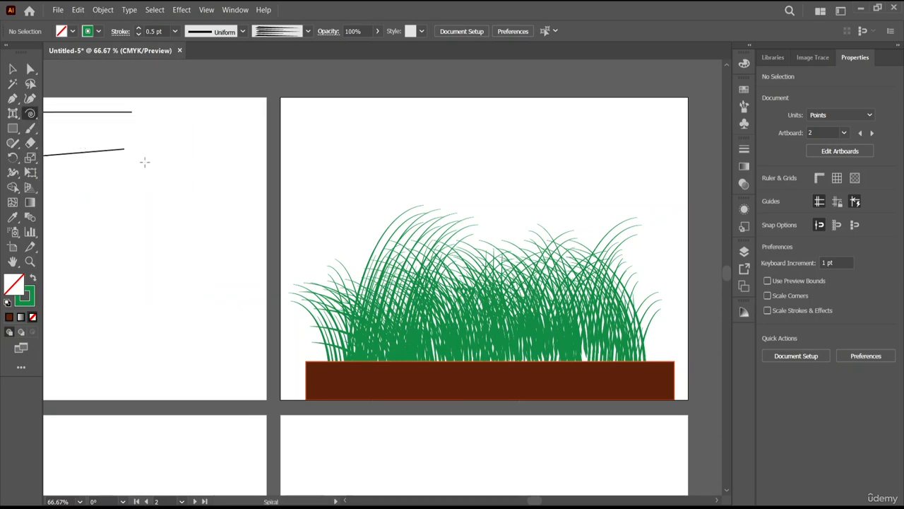
pyautogui.scroll(-5, 143, 160)
pyautogui.hscroll(-6, 145, 162)
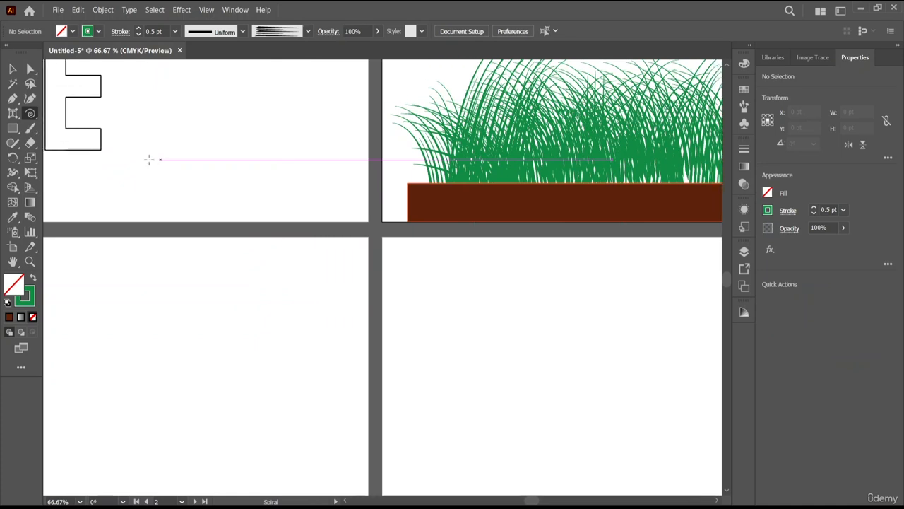
pyautogui.scroll(-2, 149, 160)
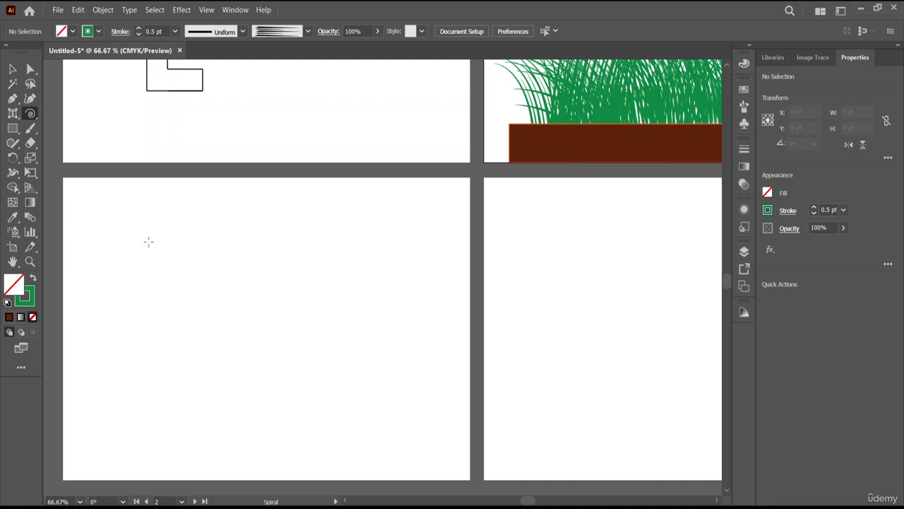
pyautogui.moveTo(31, 113); pyautogui.dragTo(78, 128)
pyautogui.scroll(3, 379, 234)
pyautogui.hscroll(3, 410, 236)
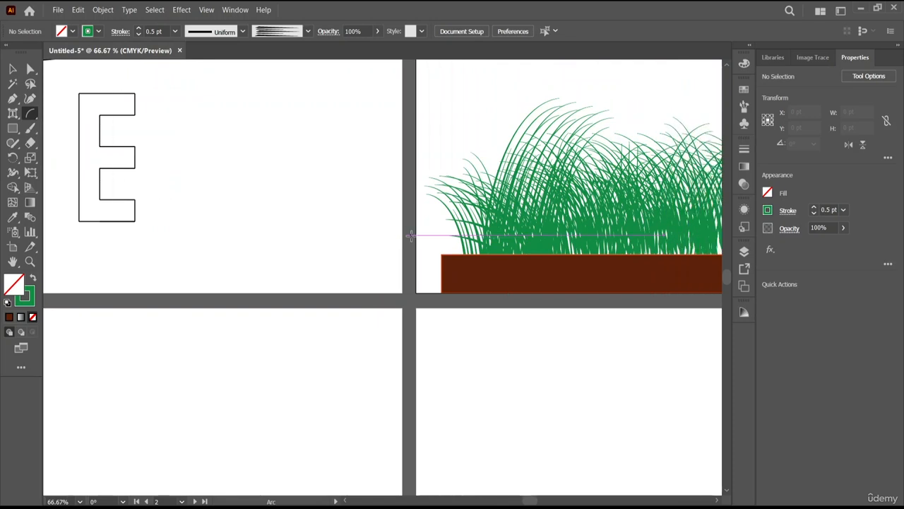
pyautogui.hscroll(3, 399, 234)
pyautogui.scroll(5, 412, 202)
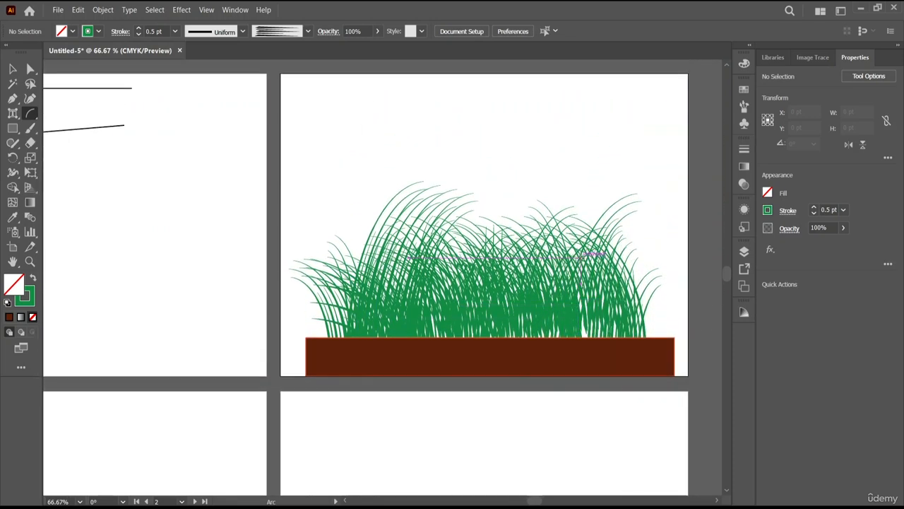
# Create an open arc above the grass with X length 72.5732 pt, Y length 122.9487 pt, base along the X axis and slope 50
pyautogui.moveTo(31, 117); pyautogui.dragTo(78, 129)
pyautogui.click(369, 202)
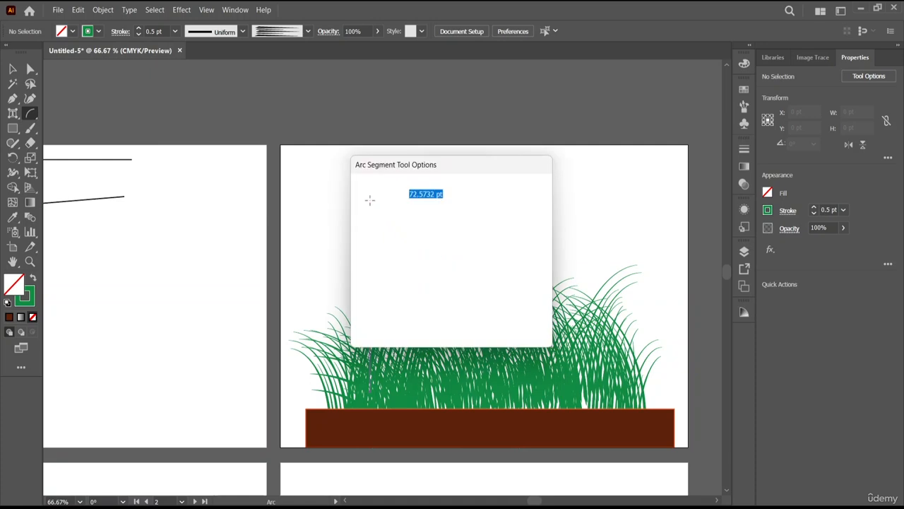
pyautogui.moveTo(430, 159); pyautogui.dragTo(392, 113)
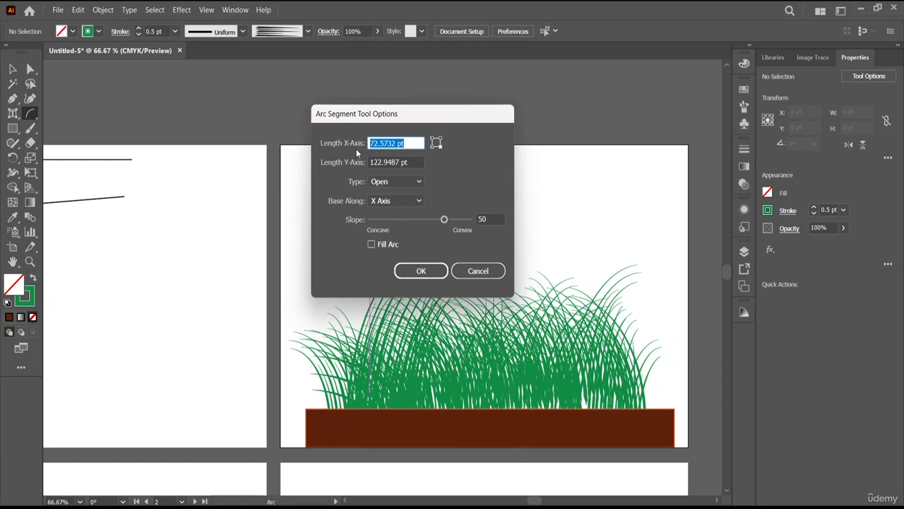
pyautogui.click(390, 183)
pyautogui.click(390, 182)
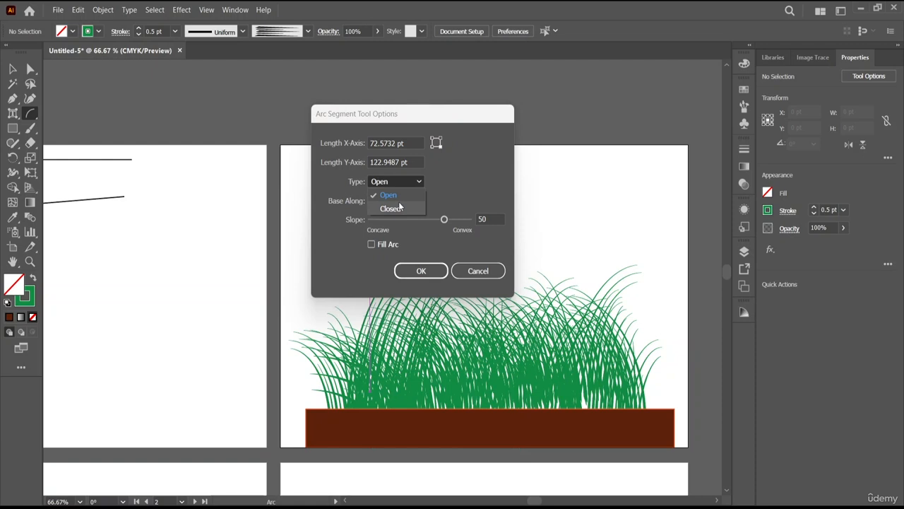
pyautogui.click(400, 207)
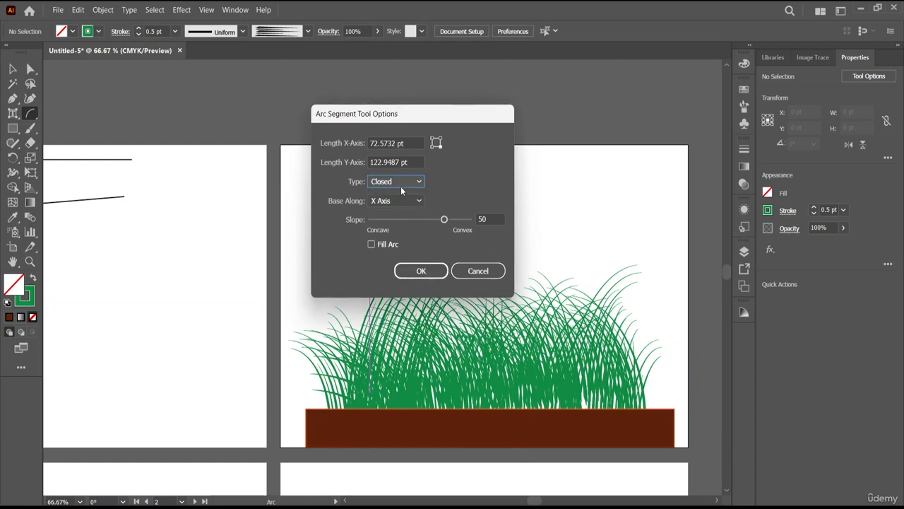
pyautogui.click(401, 182)
pyautogui.click(390, 195)
pyautogui.click(421, 271)
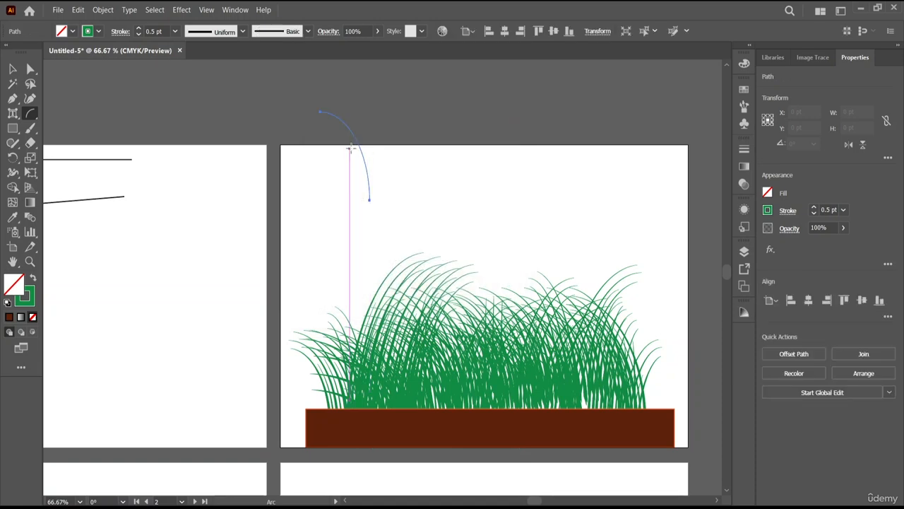
# Draw an open arc about 42 by 87 pt above the grass and set its stroke weight to 5 pt
pyautogui.moveTo(393, 160); pyautogui.dragTo(364, 222)
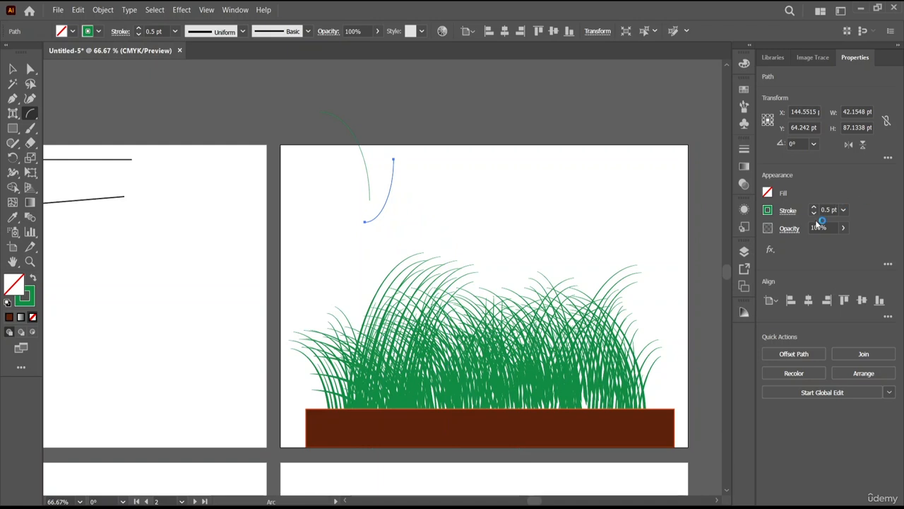
pyautogui.scroll(6, 830, 209)
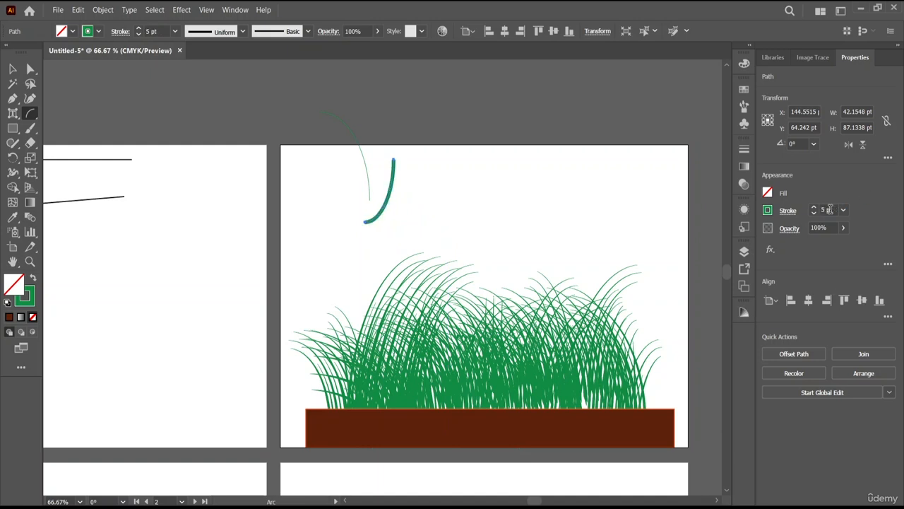
# Delete the thin arc that crosses the artboard's upper edge
pyautogui.click(14, 69)
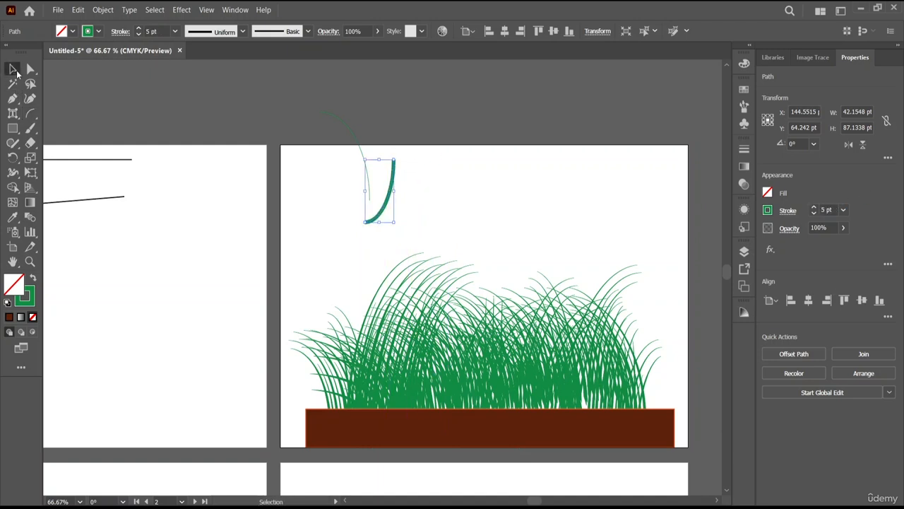
pyautogui.click(360, 150)
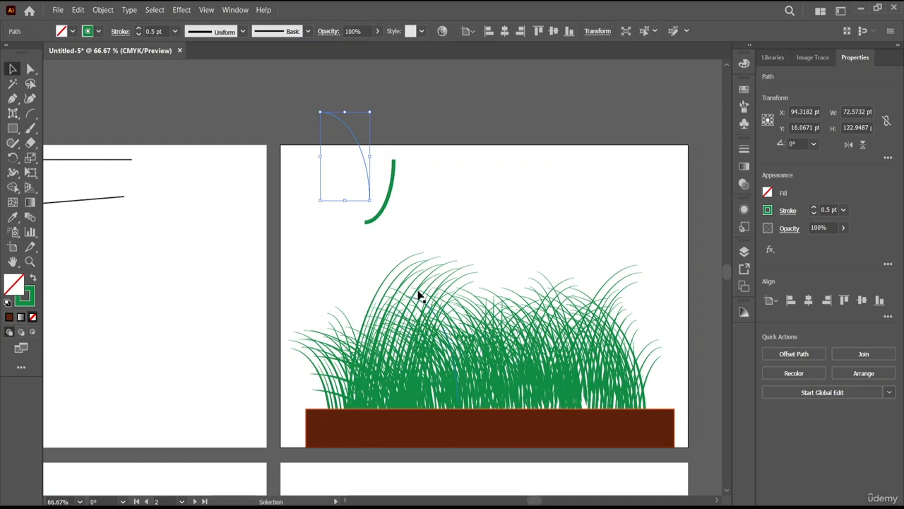
pyautogui.press('Delete')
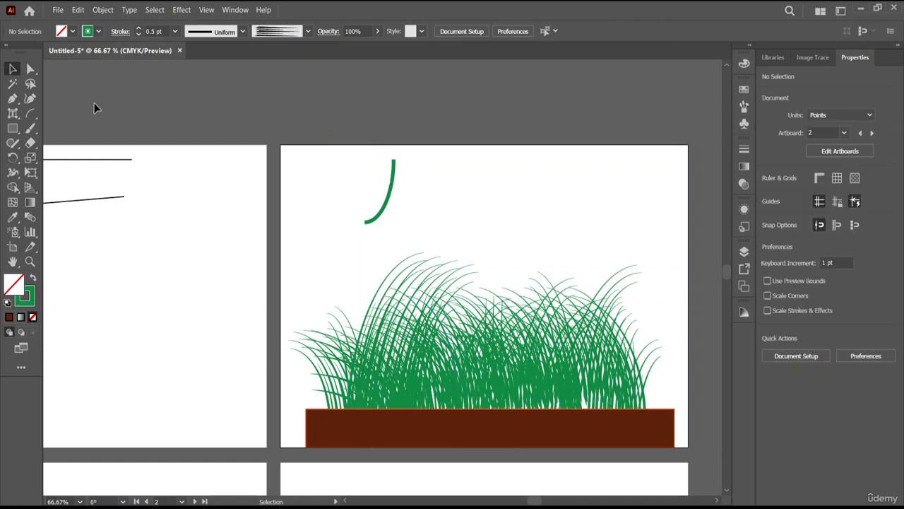
# Create a closed arc beside the thick open arc with X length 42.1548 pt, Y length 87.1338 pt and slope 50
pyautogui.click(30, 113)
pyautogui.click(446, 182)
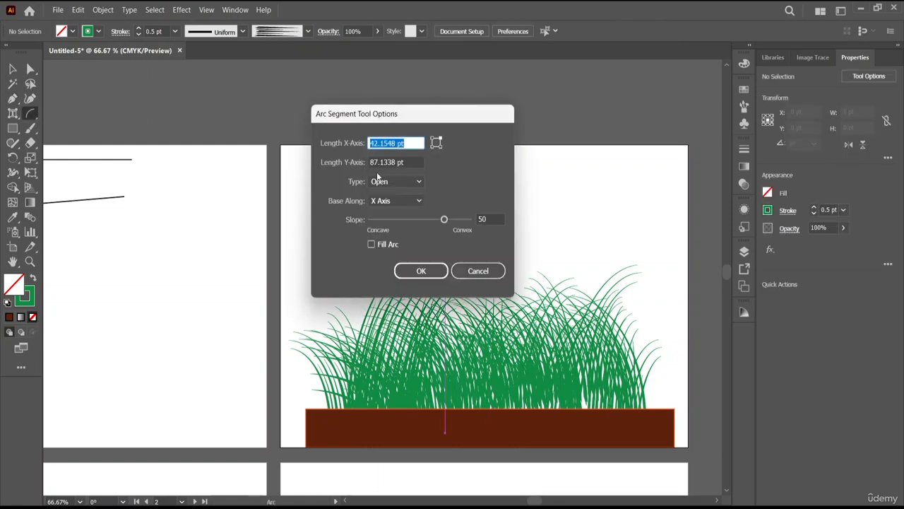
pyautogui.click(402, 184)
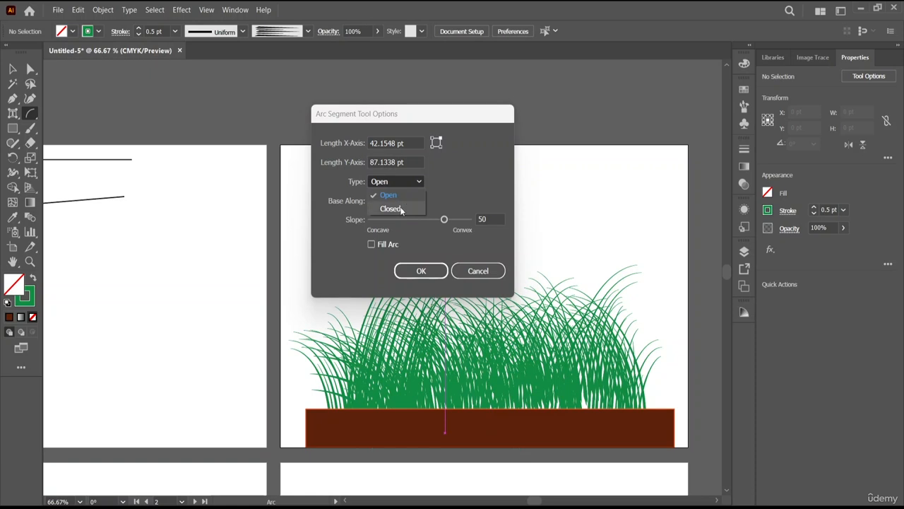
pyautogui.click(393, 209)
pyautogui.click(424, 272)
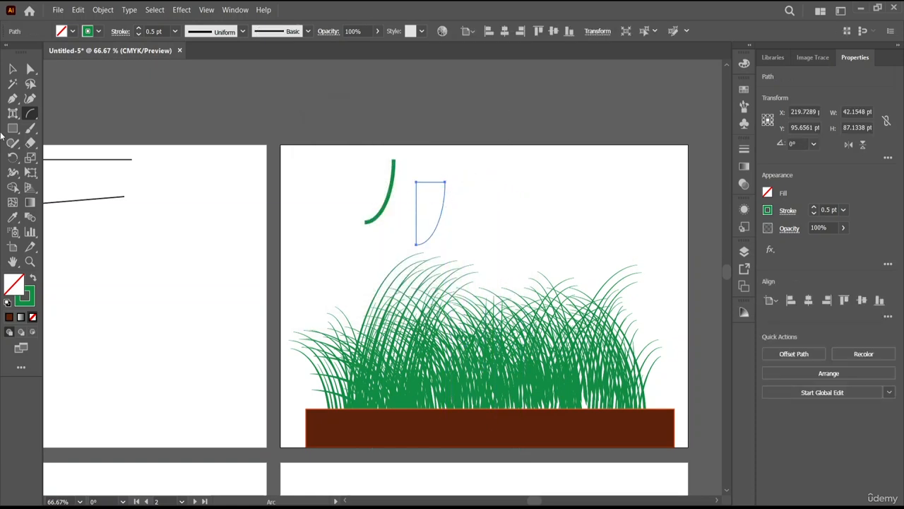
# Draw a larger closed arc about 73 by 80 pt beside the thin one and set its stroke weight to 4 pt
pyautogui.moveTo(469, 181); pyautogui.dragTo(520, 240)
pyautogui.scroll(5, 826, 210)
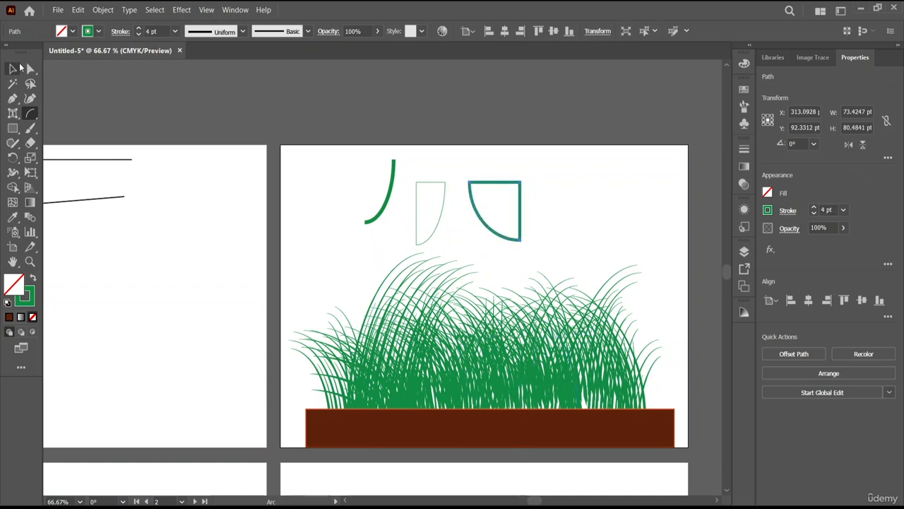
# Delete the thin closed arc and move the thick closed arc next to the open arc
pyautogui.click(13, 68)
pyautogui.click(418, 185)
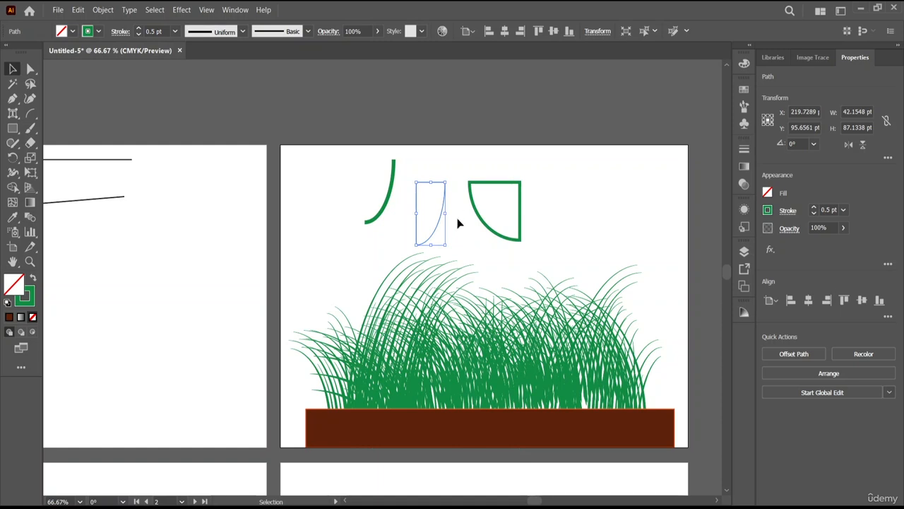
pyautogui.press('Delete')
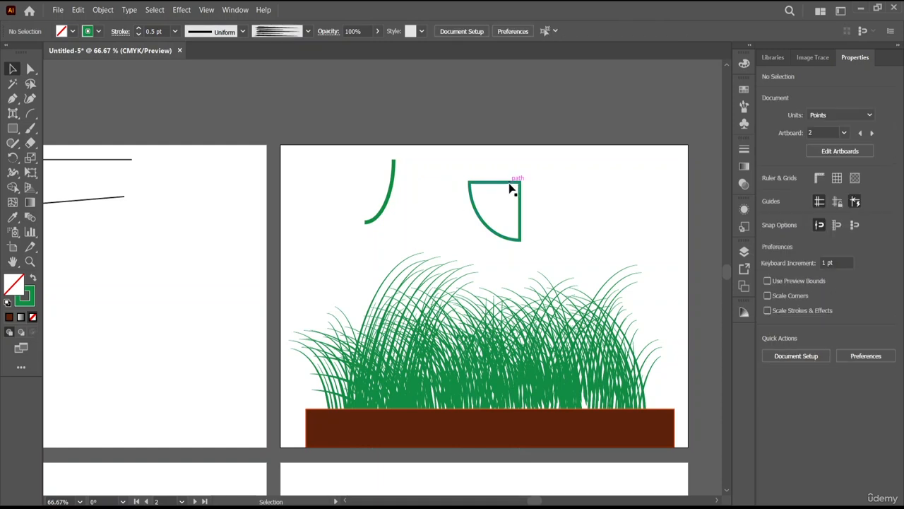
pyautogui.moveTo(513, 189); pyautogui.dragTo(457, 169)
pyautogui.click(487, 203)
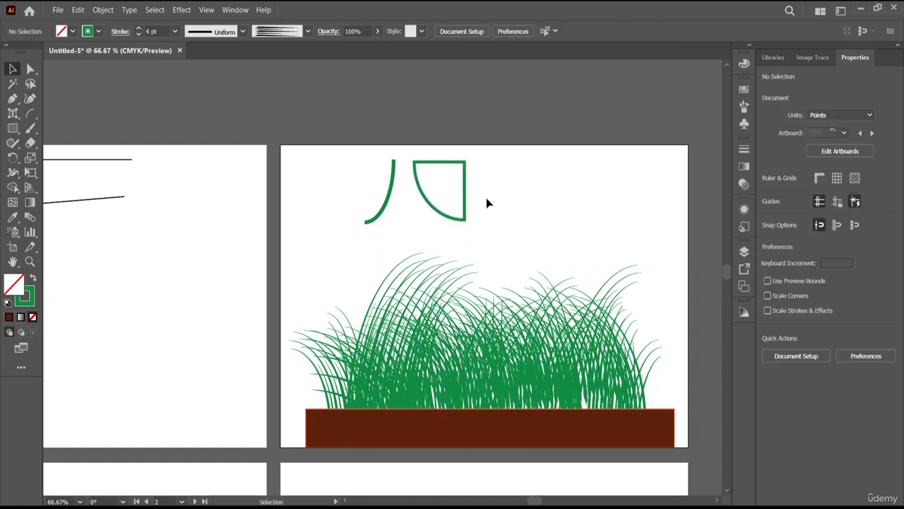
# Create a closed arc 73.4247 by 80.4841 pt with its base along the X axis and a fully convex slope of 100
pyautogui.click(30, 113)
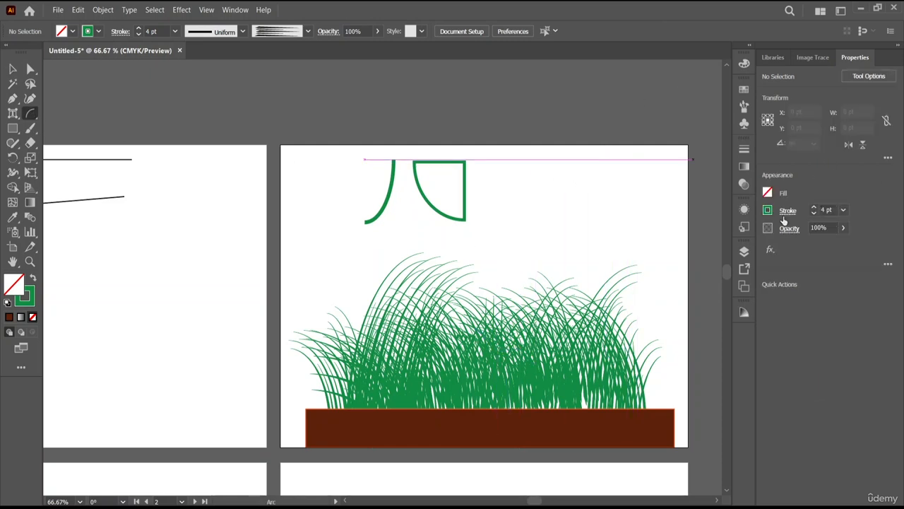
pyautogui.click(500, 210)
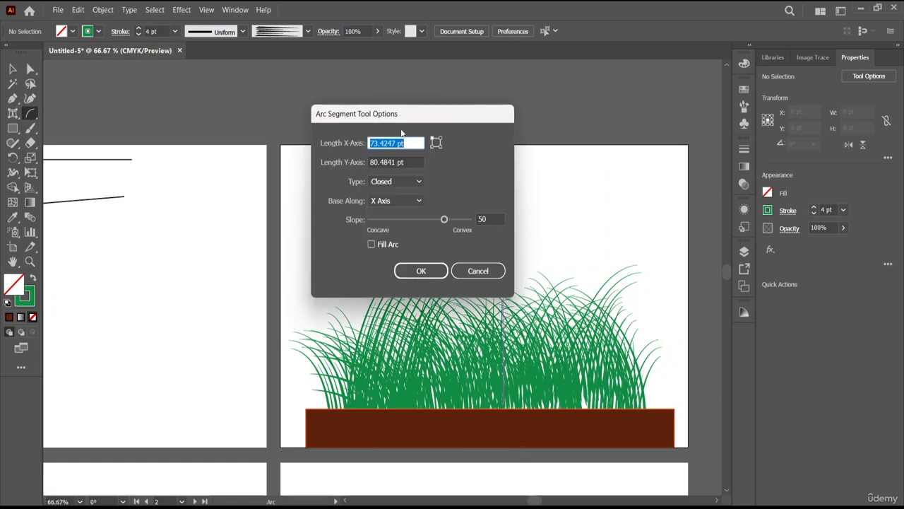
pyautogui.click(415, 202)
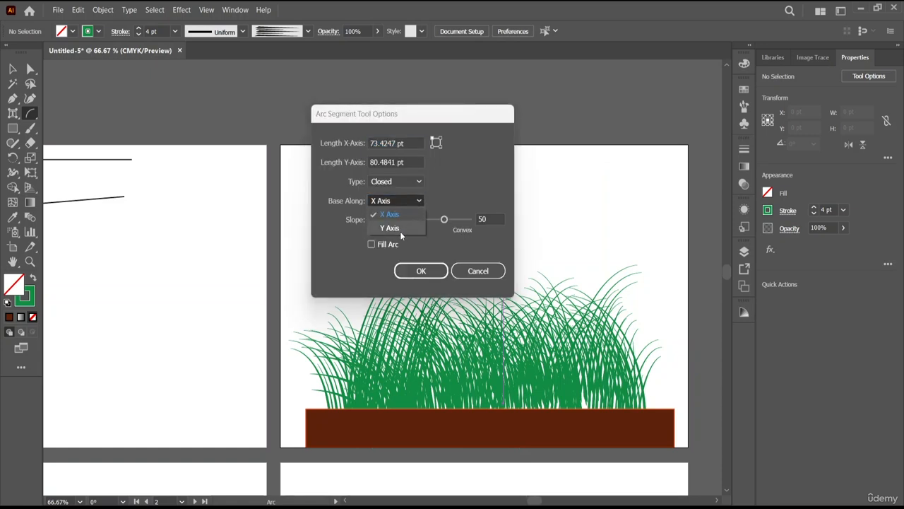
pyautogui.click(418, 201)
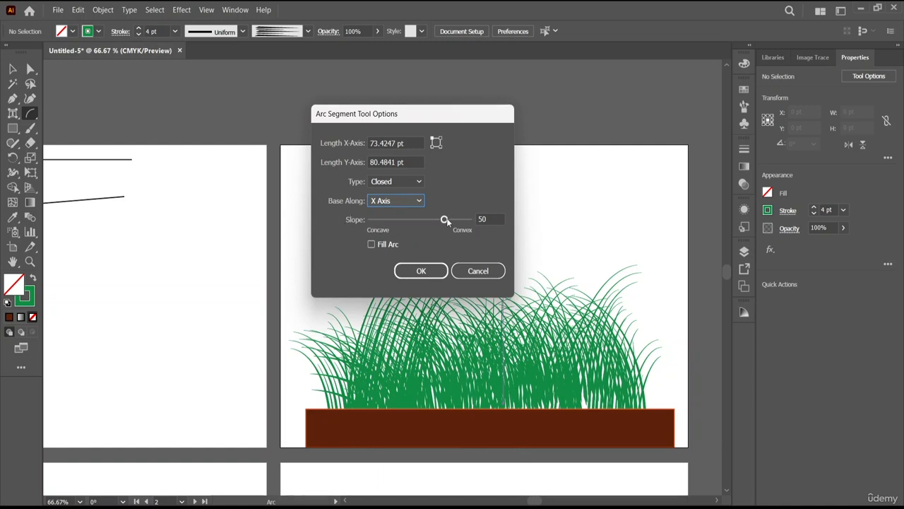
pyautogui.moveTo(446, 219); pyautogui.dragTo(471, 221)
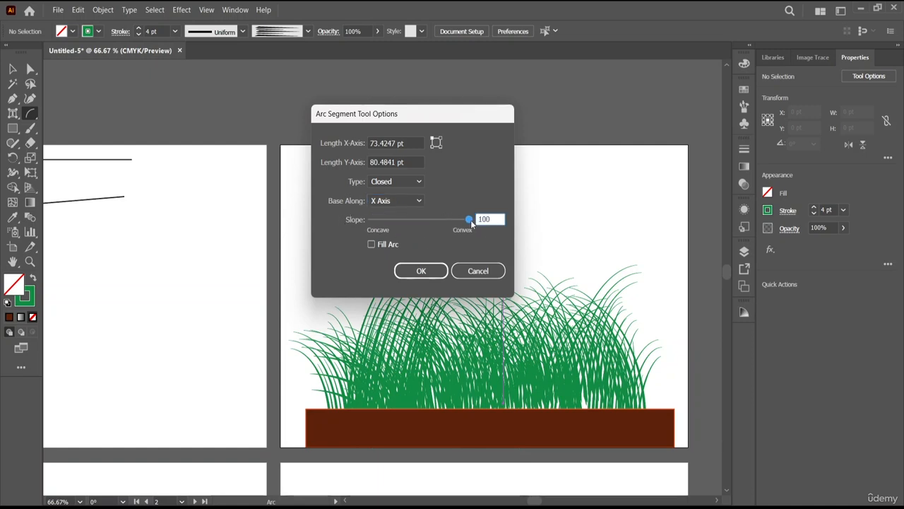
pyautogui.click(423, 273)
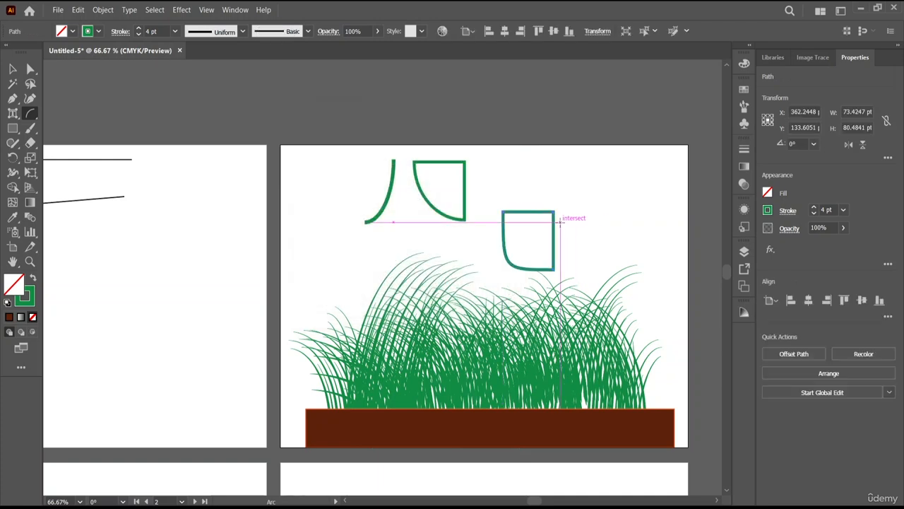
# Move the fully convex closed arc up in line with the other sample arcs and reactivate the Arc tool
pyautogui.press('v')
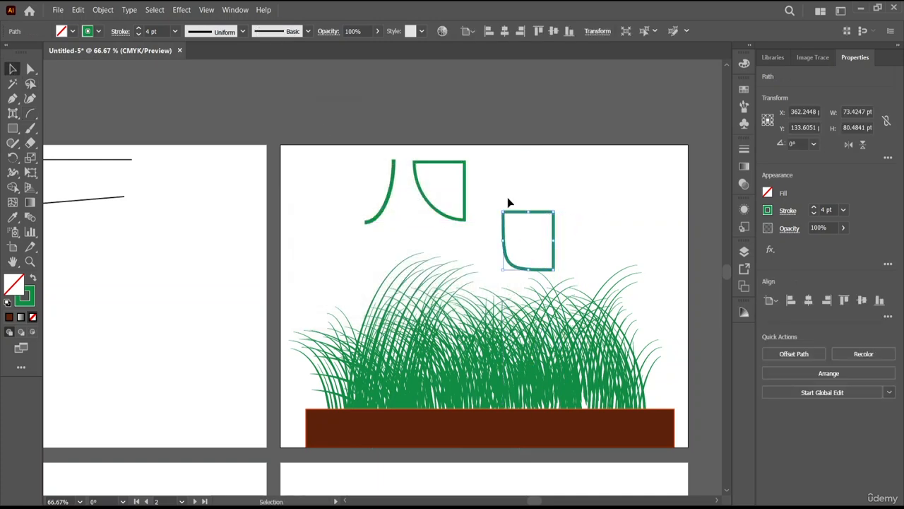
pyautogui.moveTo(541, 213); pyautogui.dragTo(578, 164)
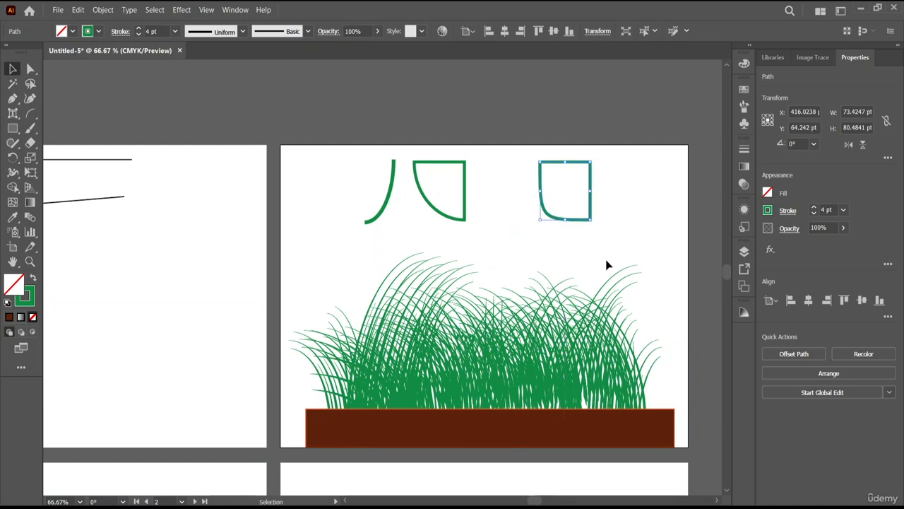
pyautogui.click(31, 113)
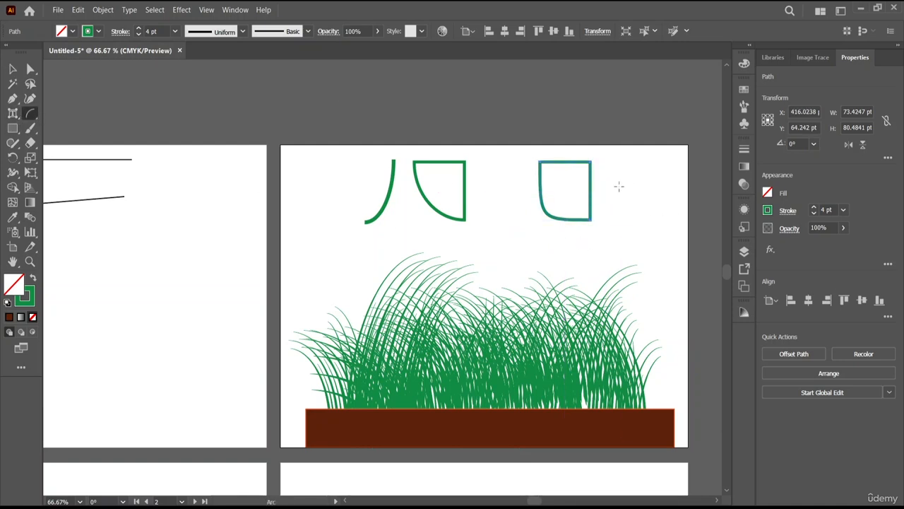
# Create a closed arc 73.4247 by 80.4841 pt with its base along the X axis and a fully concave slope of -100
pyautogui.click(621, 186)
pyautogui.moveTo(410, 219); pyautogui.dragTo(369, 219)
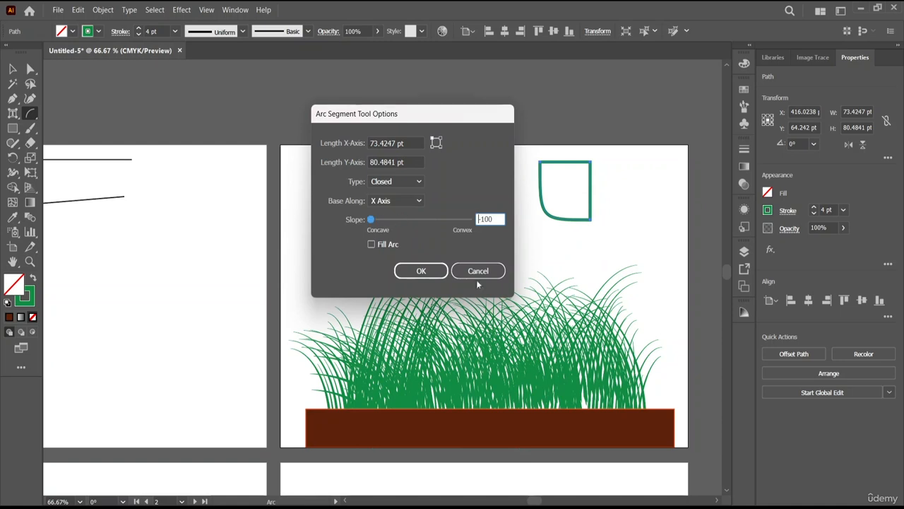
pyautogui.click(422, 271)
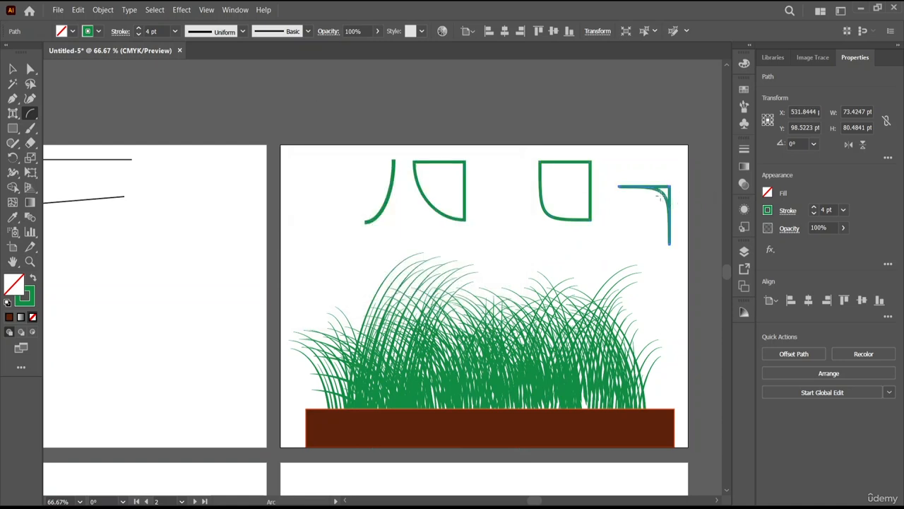
# Move the fully concave closed arc up beside the fully convex one, in line with the other sample arcs
pyautogui.click(12, 68)
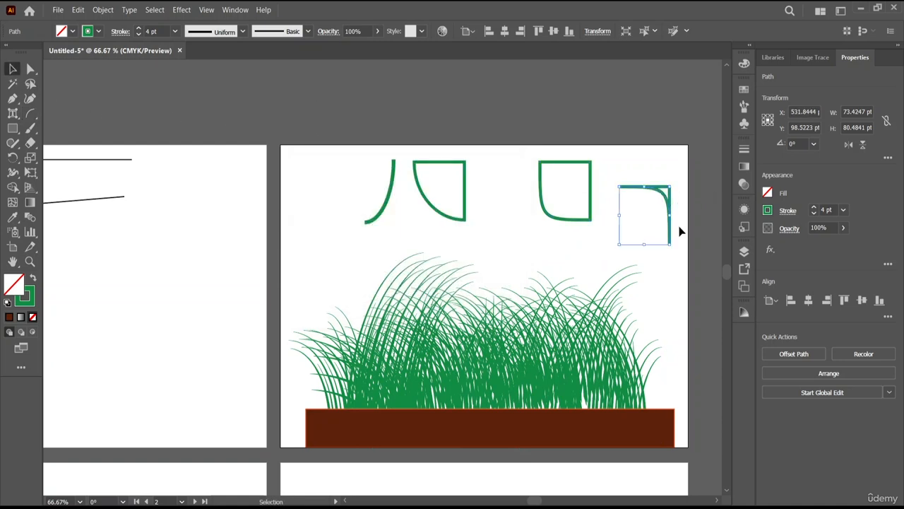
pyautogui.click(661, 190)
pyautogui.moveTo(660, 188)
pyautogui.mouseDown()
pyautogui.moveTo(650, 161)
pyautogui.moveTo(644, 173)
pyautogui.moveTo(639, 165)
pyautogui.mouseUp()
pyautogui.click(531, 133)
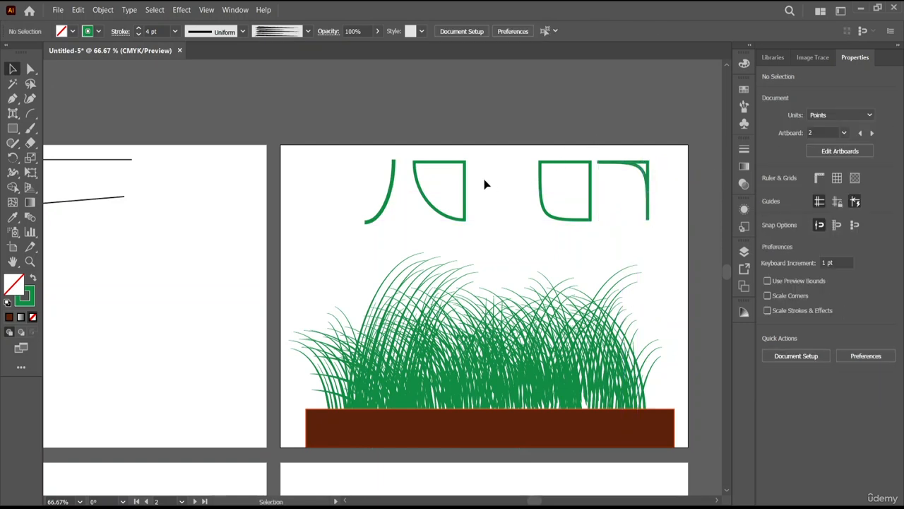
# Shift the open arc and first closed arc left, and move the convex and concave arcs next to them to form one row
pyautogui.click(386, 183)
pyautogui.moveTo(385, 183); pyautogui.dragTo(334, 180)
pyautogui.moveTo(538, 183); pyautogui.dragTo(656, 193)
pyautogui.moveTo(647, 190); pyautogui.dragTo(522, 162)
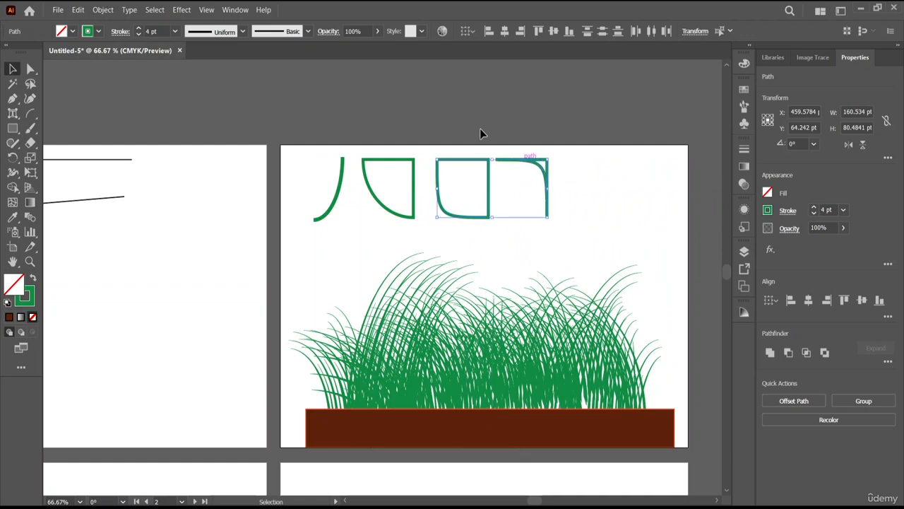
pyautogui.click(480, 133)
# Draw a spiral with the Spiral tool in the upper-left corner of the empty artboard below the letter E
pyautogui.click(30, 113)
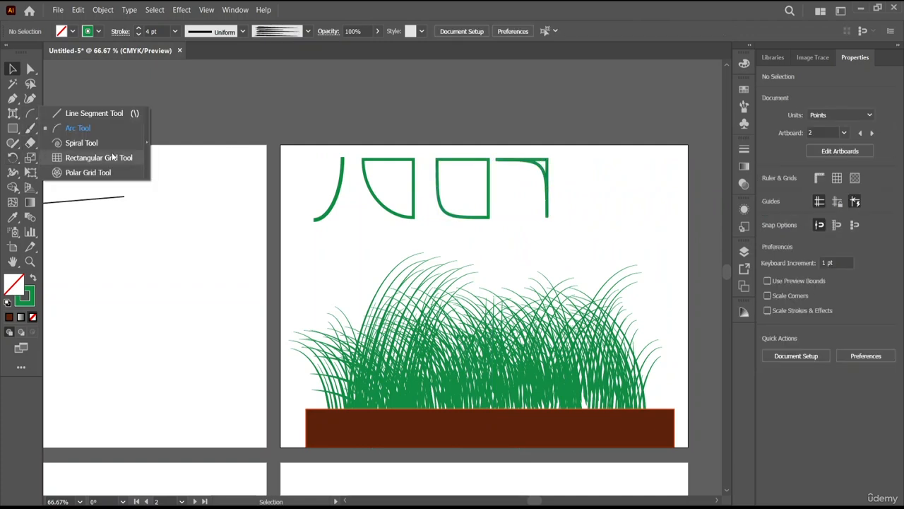
pyautogui.click(99, 144)
pyautogui.click(224, 127)
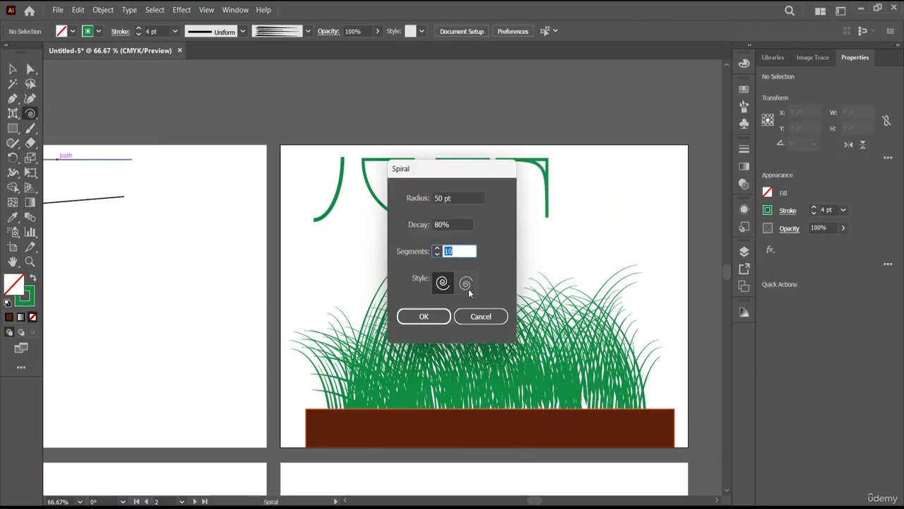
pyautogui.click(481, 316)
pyautogui.hscroll(-5, 317, 238)
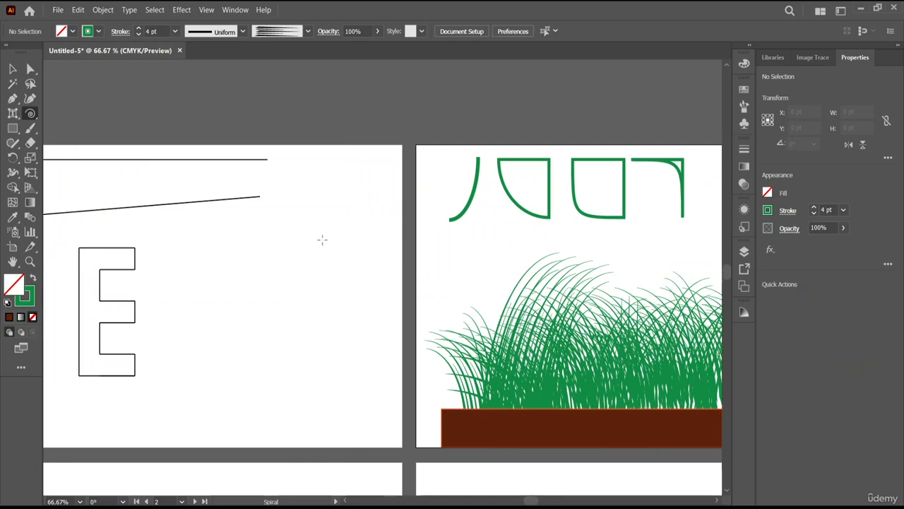
pyautogui.hscroll(-3, 322, 240)
pyautogui.scroll(-10, 322, 240)
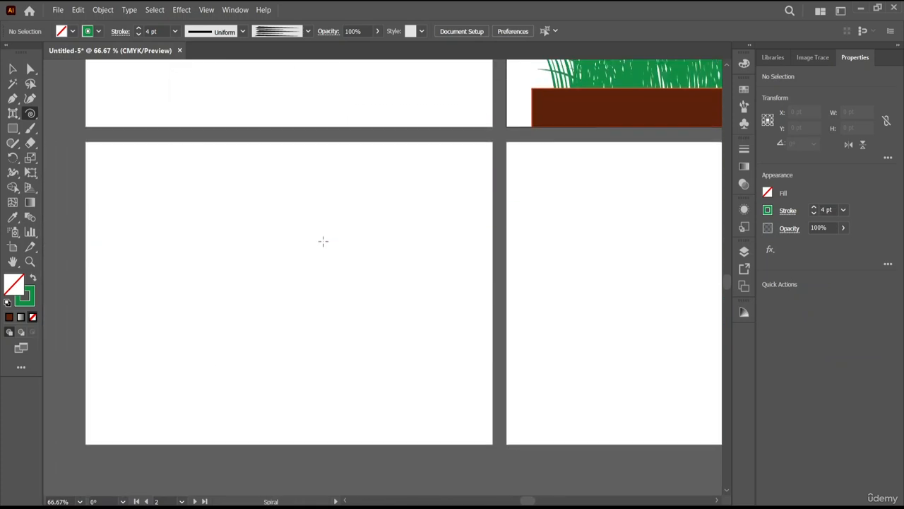
pyautogui.hscroll(-1, 290, 234)
pyautogui.moveTo(136, 178); pyautogui.dragTo(224, 206)
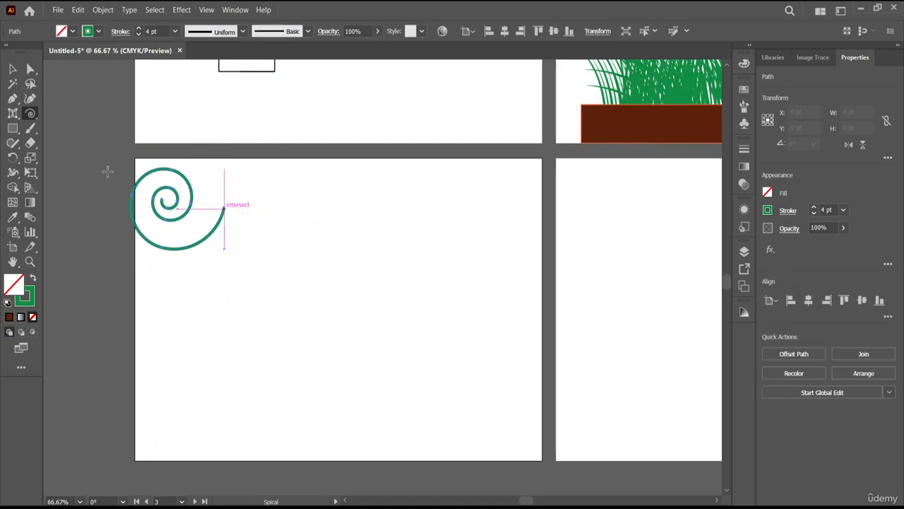
# Move the spiral fully onto the artboard and resize it to about 174 by 134 pt
pyautogui.click(12, 69)
pyautogui.moveTo(184, 179); pyautogui.dragTo(217, 184)
pyautogui.moveTo(256, 218); pyautogui.dragTo(284, 233)
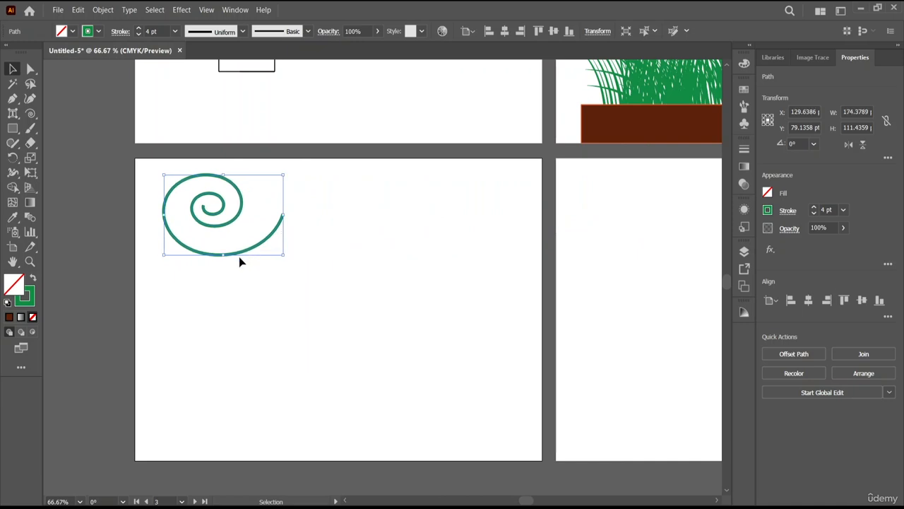
pyautogui.moveTo(226, 255)
pyautogui.mouseDown()
pyautogui.moveTo(226, 295)
pyautogui.moveTo(231, 272)
pyautogui.mouseUp()
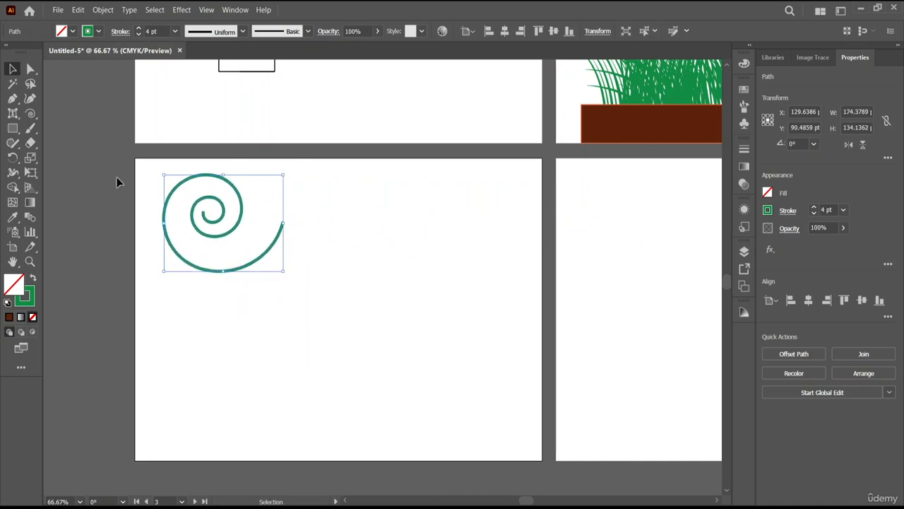
# Create a second spiral with a radius of 200.0786 pt, 80% decay and 10 segments
pyautogui.click(29, 113)
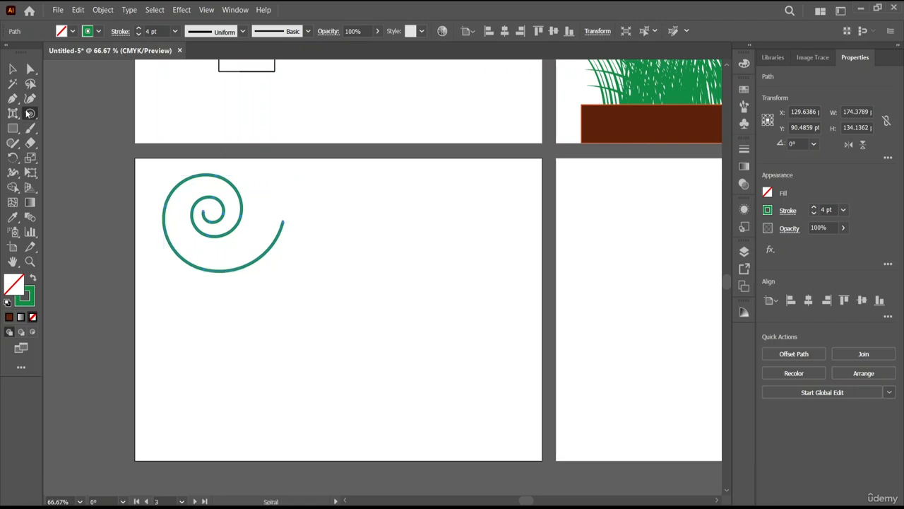
pyautogui.click(361, 219)
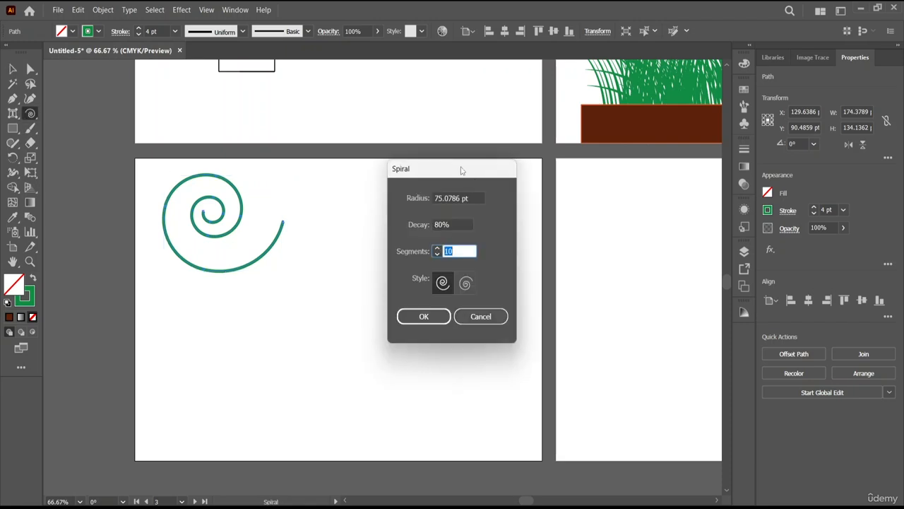
pyautogui.moveTo(462, 170); pyautogui.dragTo(402, 144)
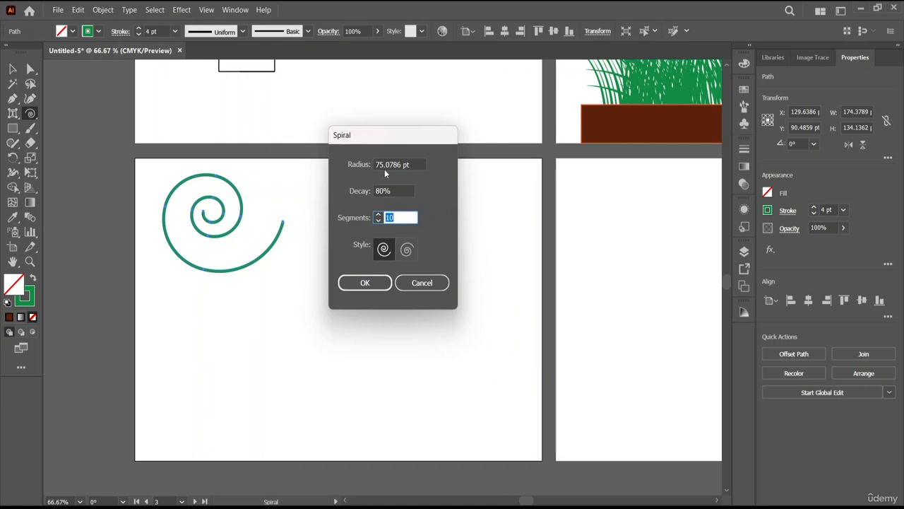
pyautogui.click(381, 165)
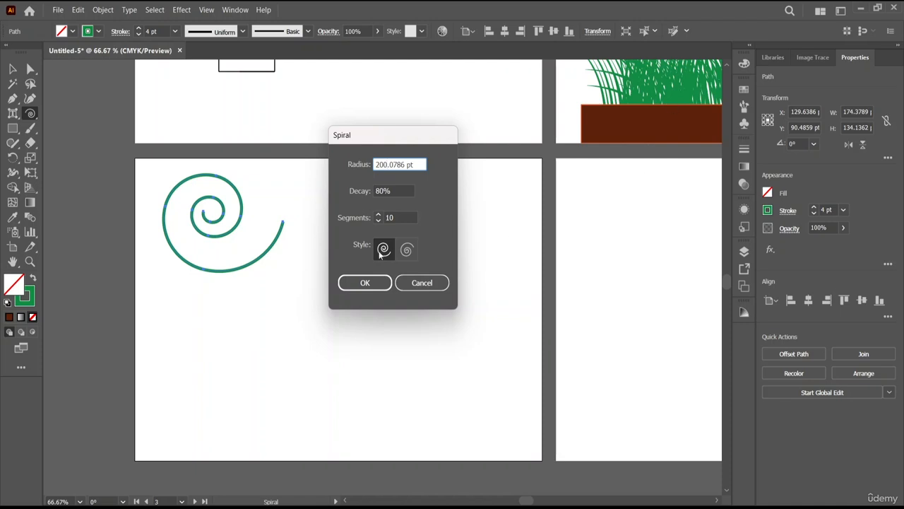
pyautogui.click(365, 283)
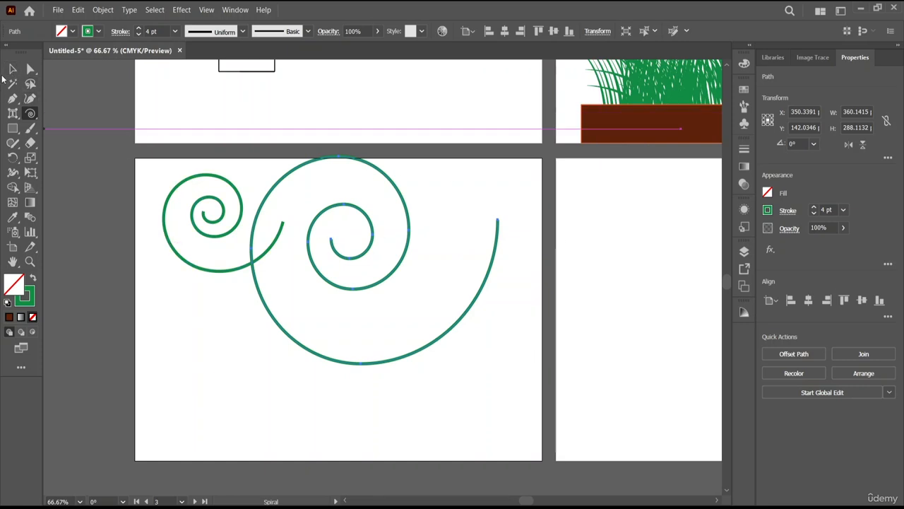
# Place the larger spiral over the first one to compare their sizes
pyautogui.press('v')
pyautogui.moveTo(307, 249); pyautogui.dragTo(174, 225)
pyautogui.click(327, 264)
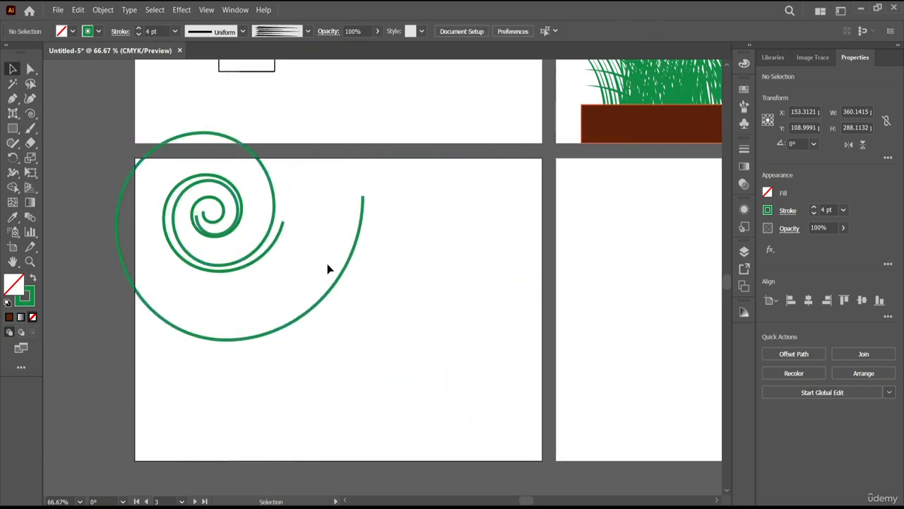
# Create another spiral with a radius of 200.0786 pt, 10 segments and the decay set to 10%
pyautogui.click(31, 113)
pyautogui.click(462, 252)
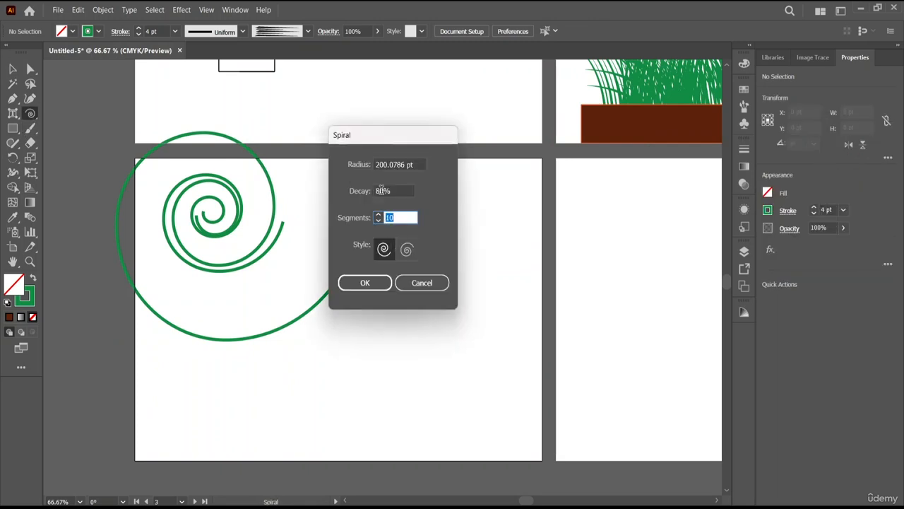
pyautogui.click(381, 190)
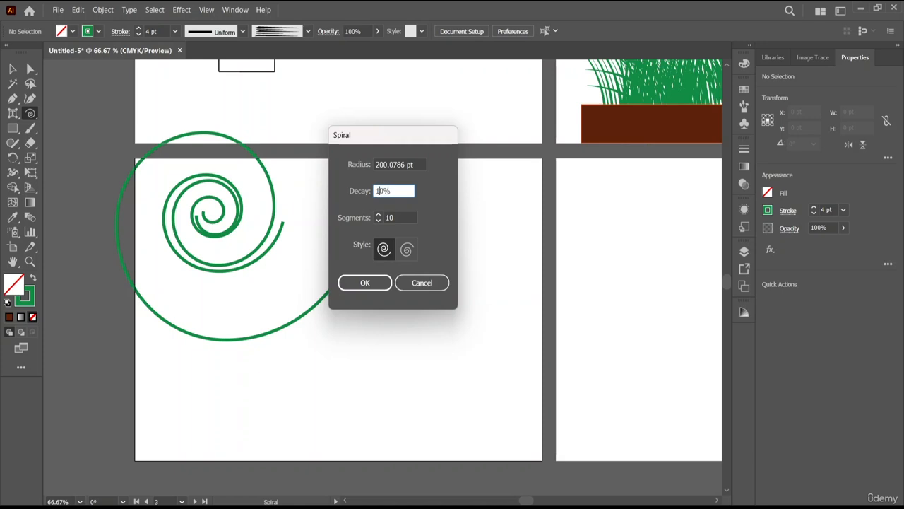
pyautogui.press('Return')
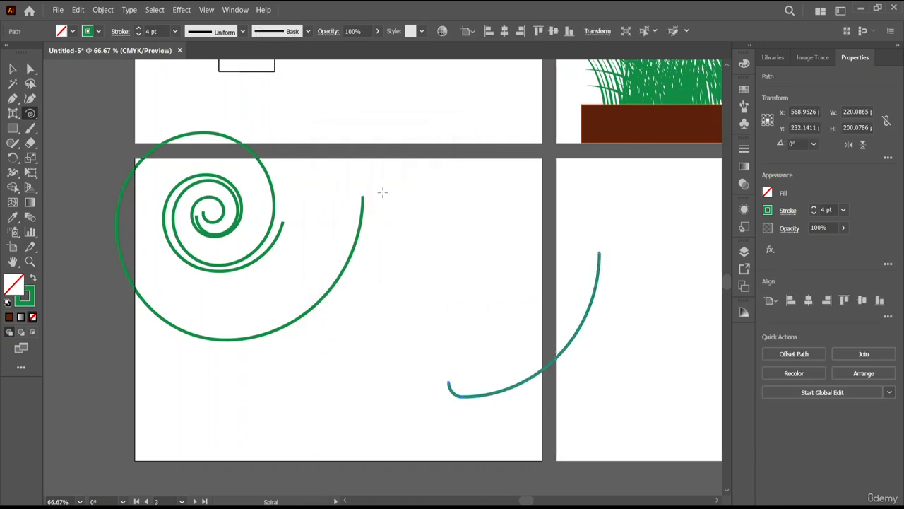
# Scale the large spiral to about 139 by 120 pt below the first one, and move the 10% decay curve beside the spirals
pyautogui.click(11, 69)
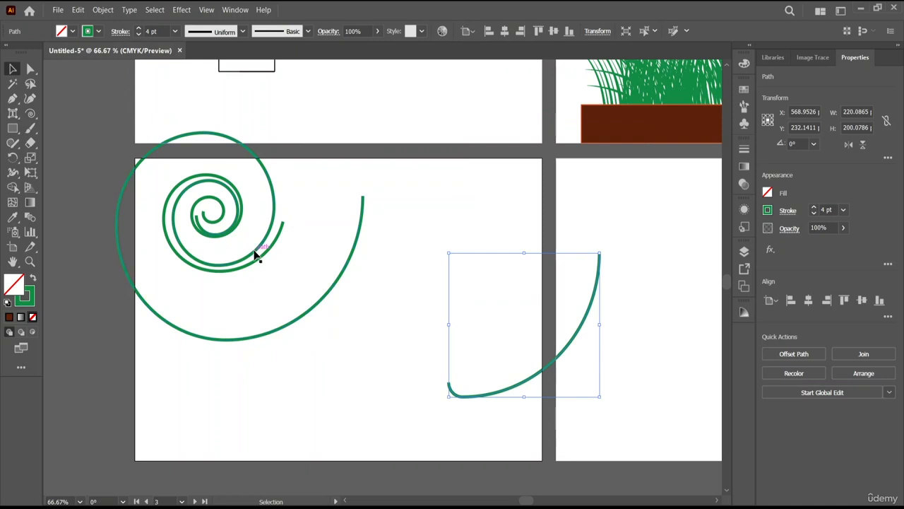
pyautogui.moveTo(256, 256); pyautogui.dragTo(265, 337)
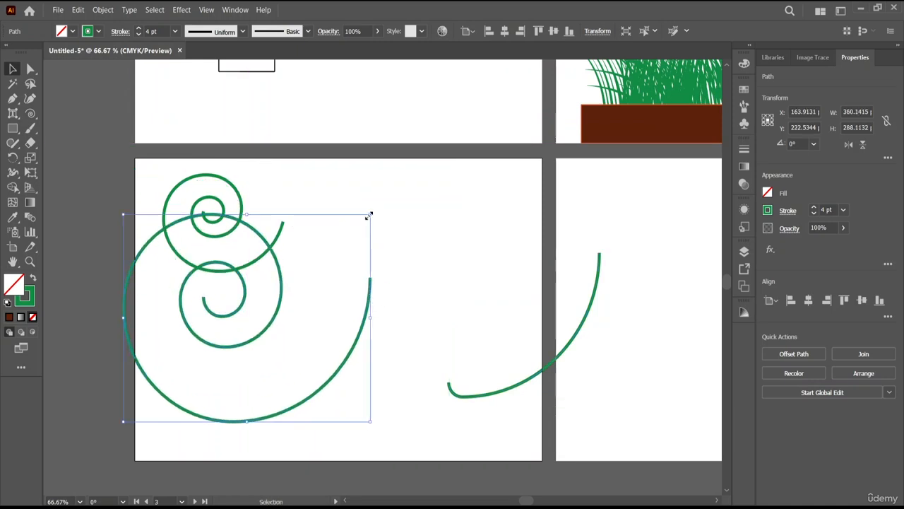
pyautogui.moveTo(369, 215); pyautogui.dragTo(219, 334)
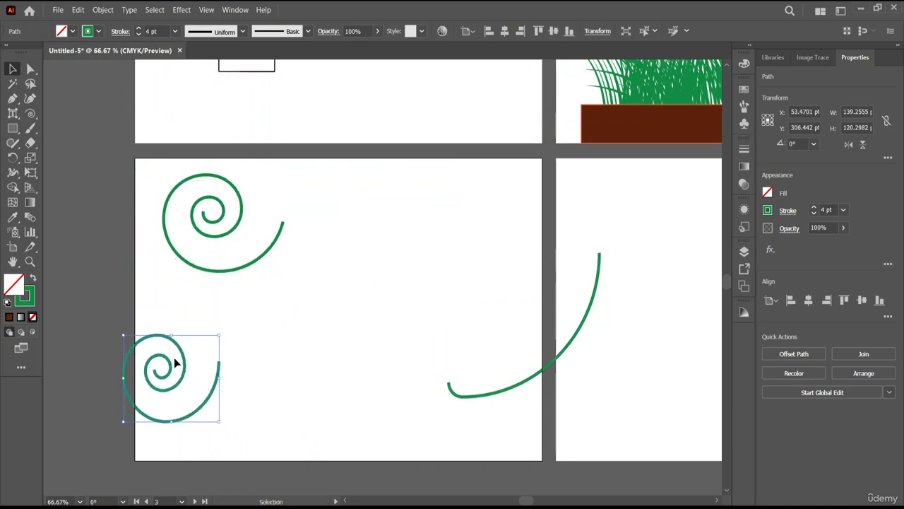
pyautogui.moveTo(182, 362); pyautogui.dragTo(217, 324)
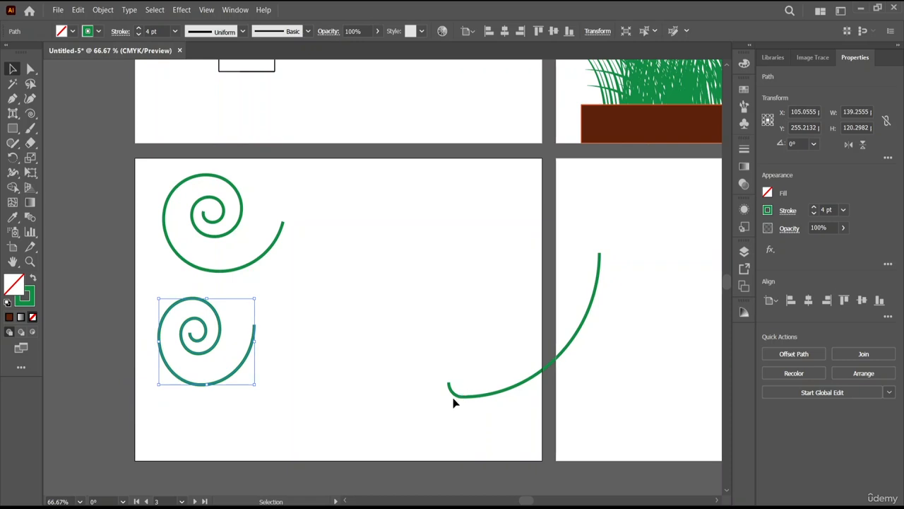
pyautogui.moveTo(460, 400); pyautogui.dragTo(289, 312)
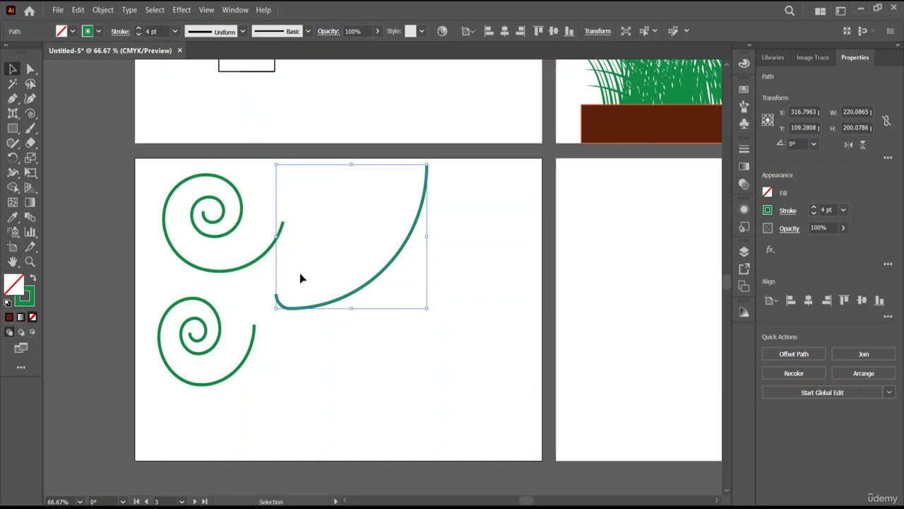
pyautogui.click(397, 327)
# Create a 10-segment spiral with a radius of 200.0786 pt and 200 entered as the decay percentage
pyautogui.click(30, 113)
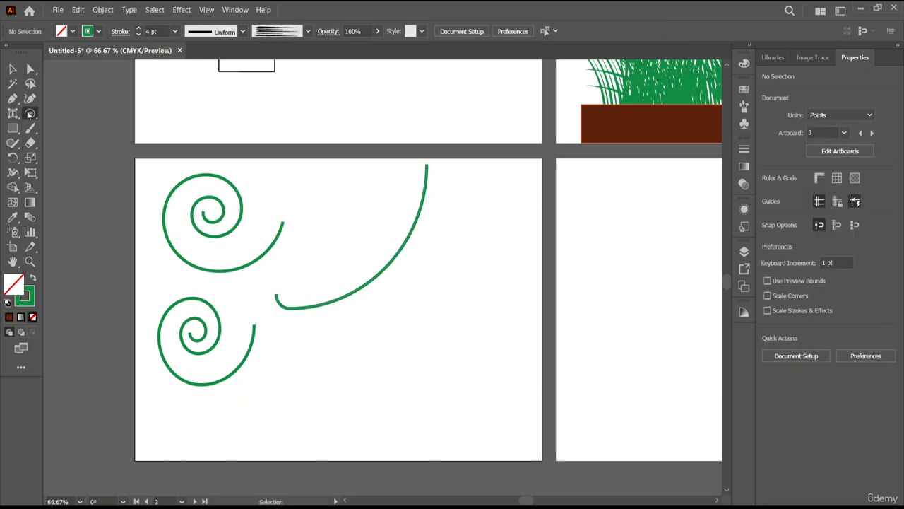
pyautogui.click(369, 212)
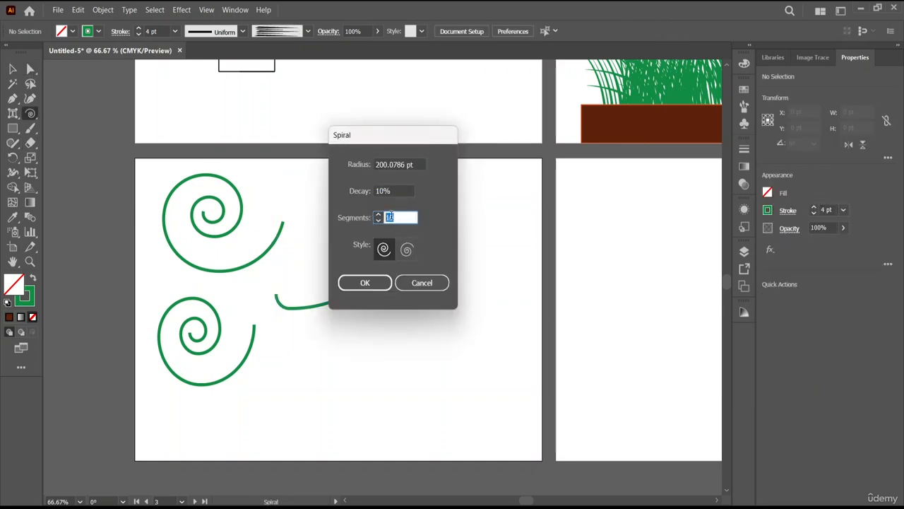
pyautogui.doubleClick(382, 190)
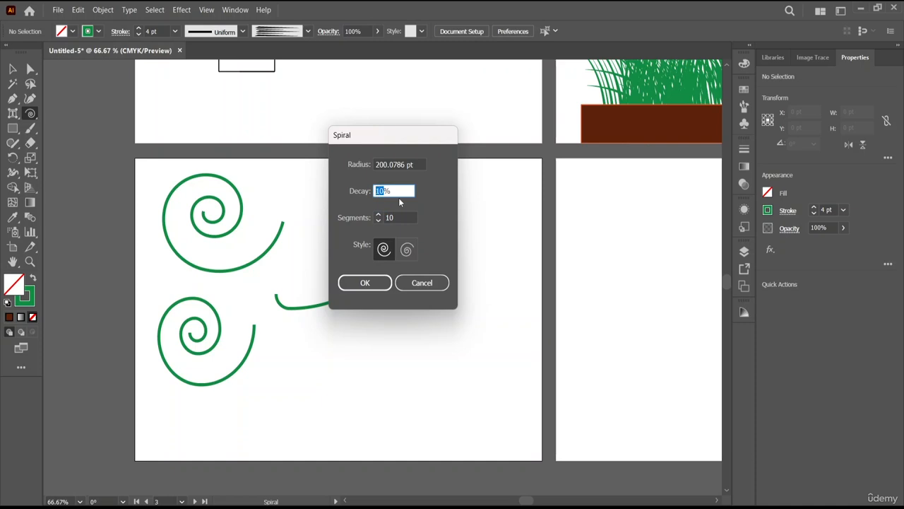
pyautogui.write('200')
pyautogui.press('Return')
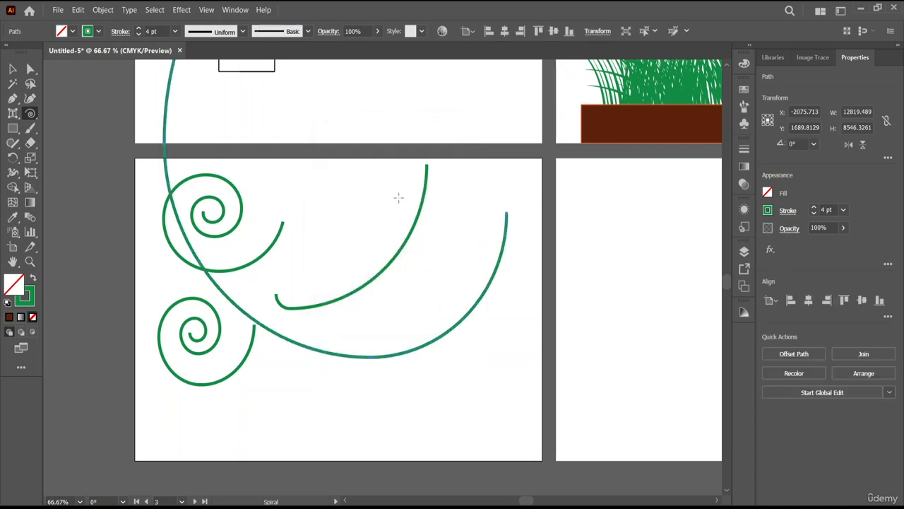
# Move the oversized spiral down and to the left, and examine its full extent around the artboards
pyautogui.scroll(4, 398, 198)
pyautogui.scroll(3, 397, 198)
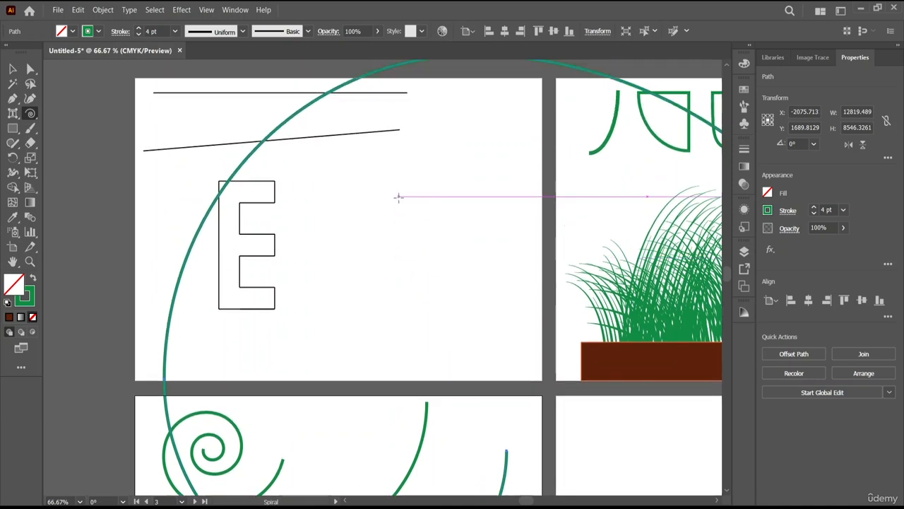
pyautogui.scroll(-2, 398, 197)
pyautogui.press('v')
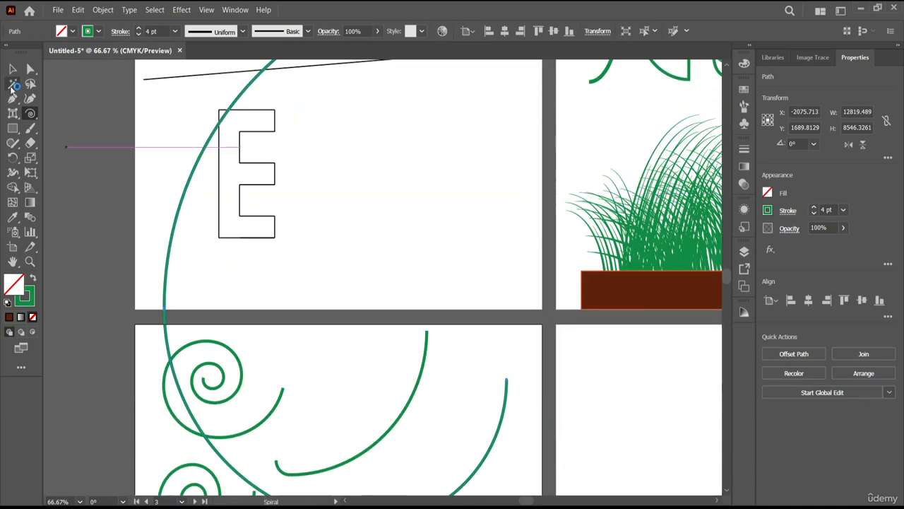
pyautogui.scroll(-3, 172, 162)
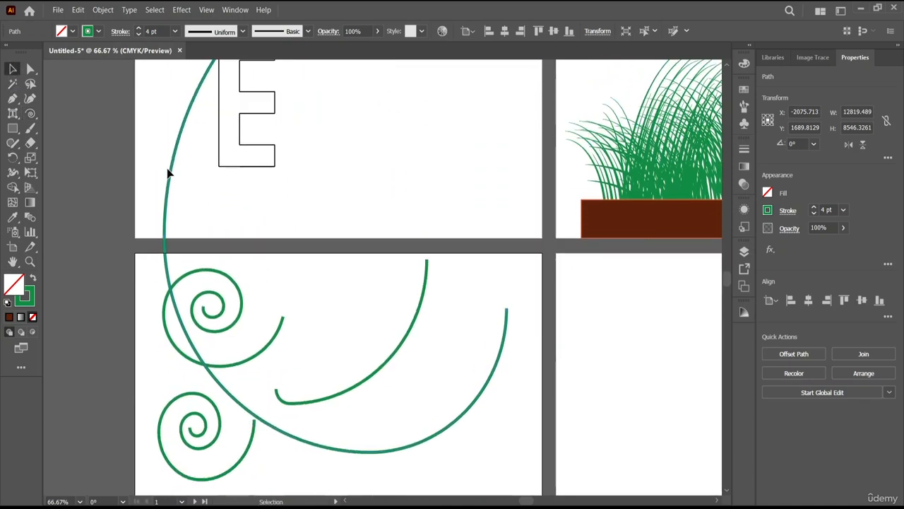
pyautogui.click(170, 177)
pyautogui.moveTo(170, 176); pyautogui.dragTo(103, 289)
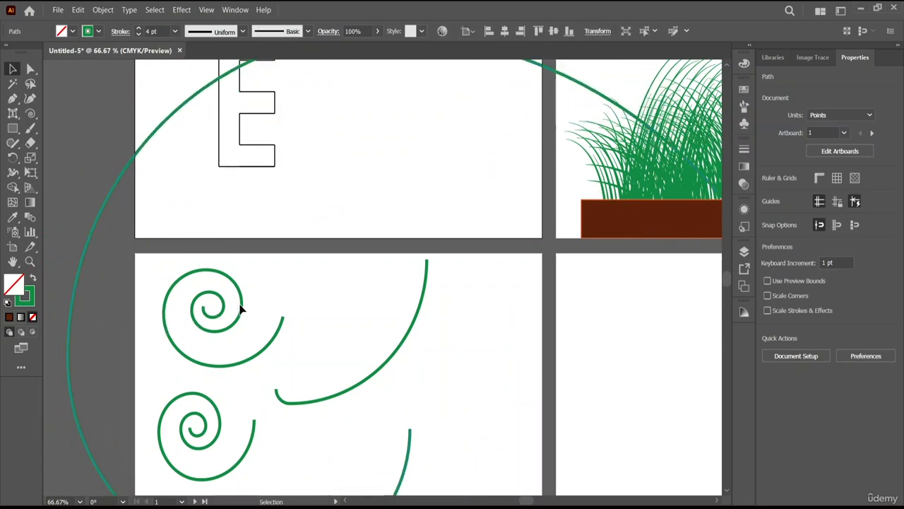
pyautogui.scroll(-4, 239, 305)
pyautogui.scroll(3, 239, 305)
pyautogui.scroll(-7, 240, 305)
pyautogui.scroll(-2, 239, 309)
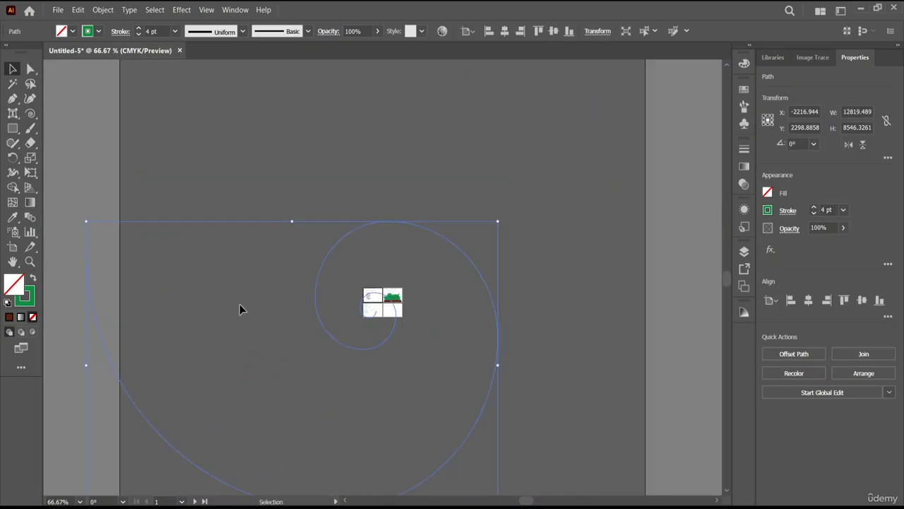
# Scale the oversized spiral down to about 535 by 357 pt, and delete it
pyautogui.scroll(-2, 309, 279)
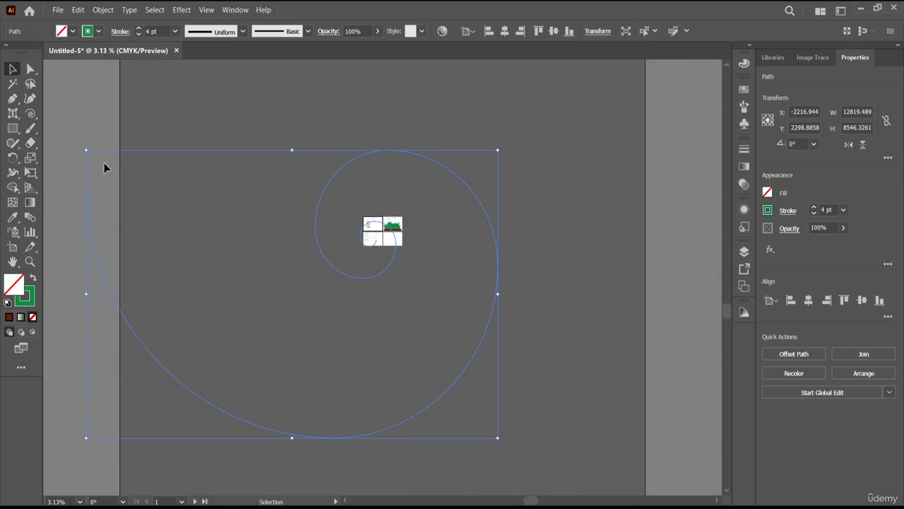
pyautogui.moveTo(85, 147); pyautogui.dragTo(493, 423)
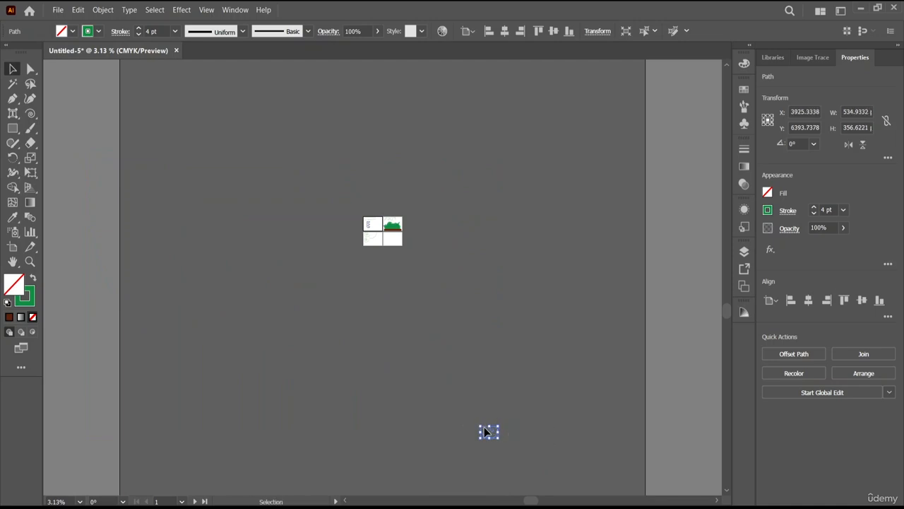
pyautogui.press('Delete')
pyautogui.hotkey('ctrl', 'z')
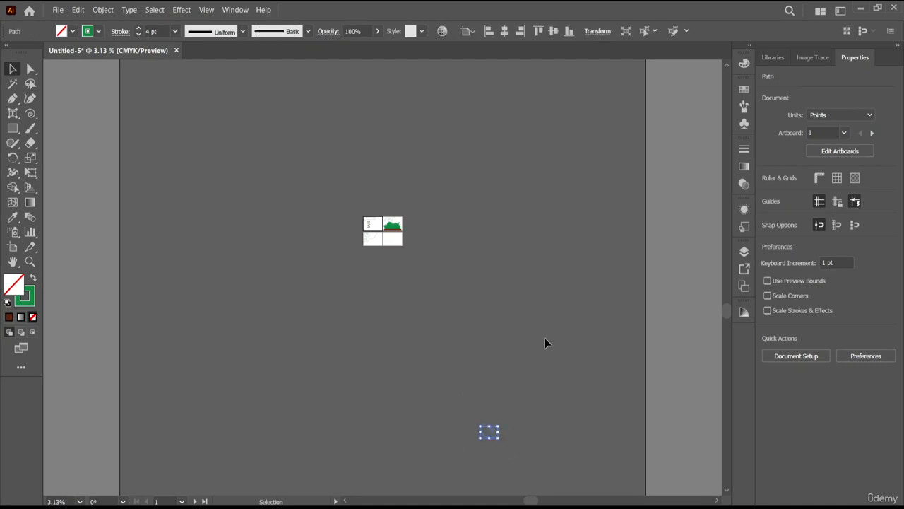
pyautogui.click(544, 343)
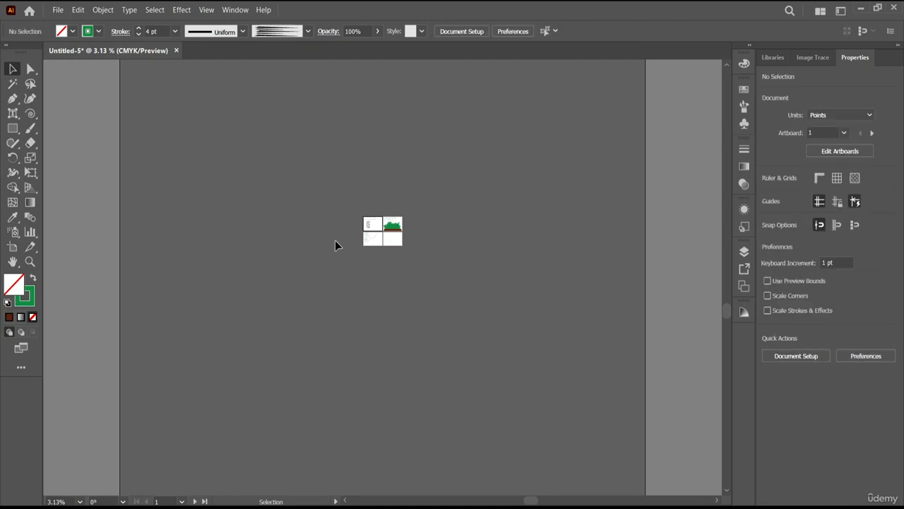
# Create a spiral on the lower-left artboard with a radius of 200.0786 pt, 100% decay and a raised segment count
pyautogui.scroll(6, 396, 237)
pyautogui.hscroll(-5, 394, 241)
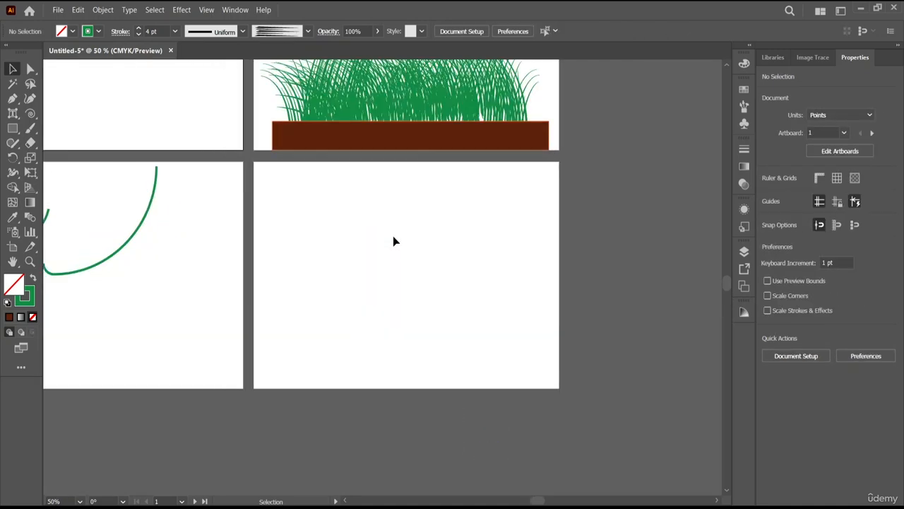
pyautogui.scroll(2, 376, 248)
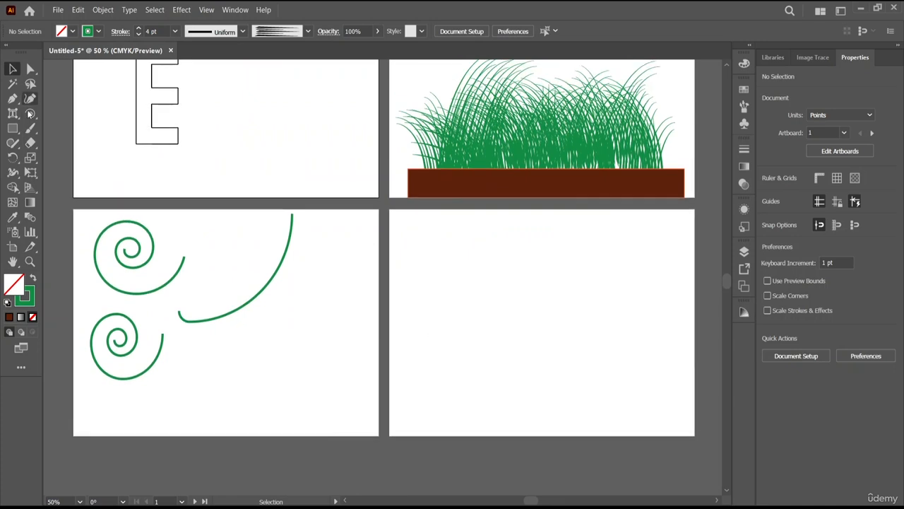
pyautogui.click(30, 113)
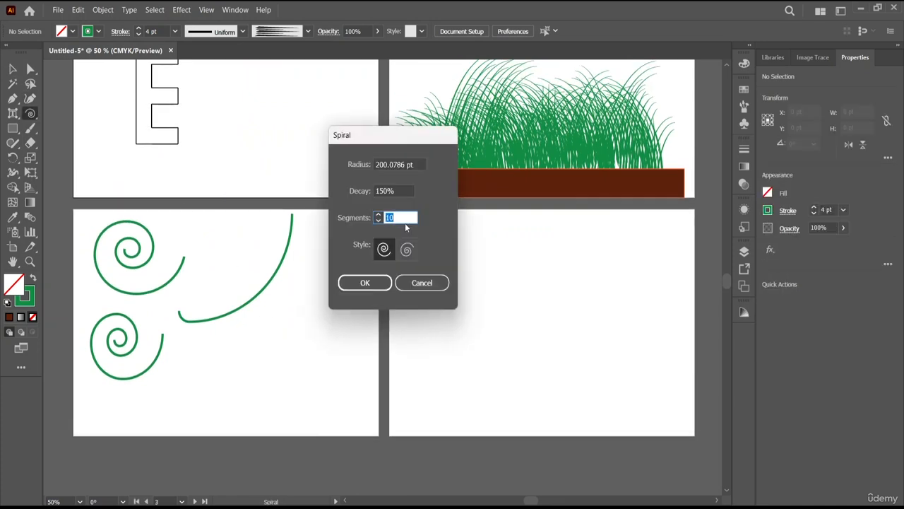
pyautogui.click(383, 190)
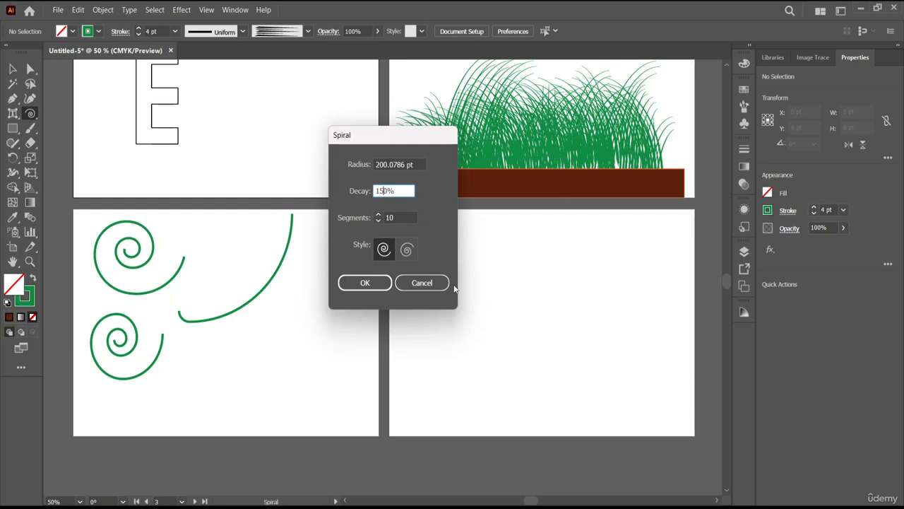
pyautogui.write('0')
pyautogui.press('Tab')
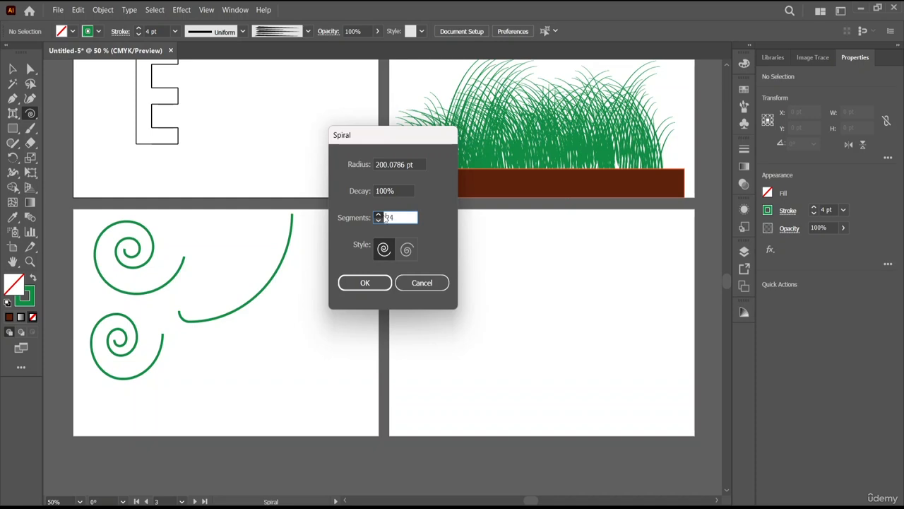
pyautogui.scroll(8, 385, 218)
pyautogui.click(365, 283)
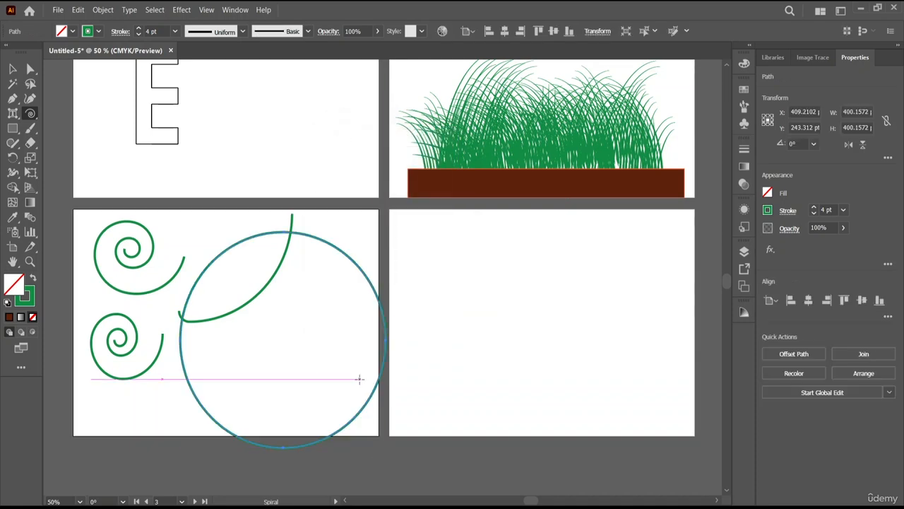
# Move the circular spiral toward the neighbouring artboard and scale it proportionally to about 120 by 120 pt
pyautogui.press('v')
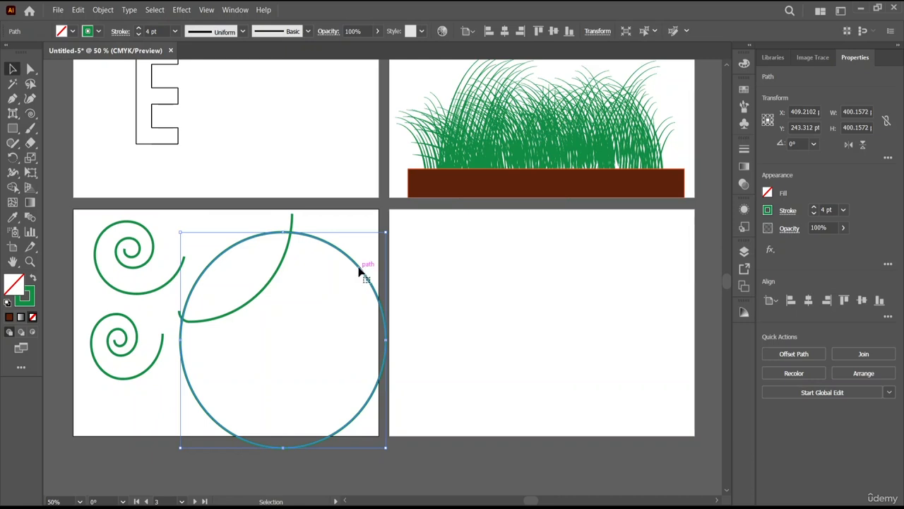
pyautogui.moveTo(359, 272); pyautogui.dragTo(450, 244)
pyautogui.hotkey('ctrl', 'shift', 'a')
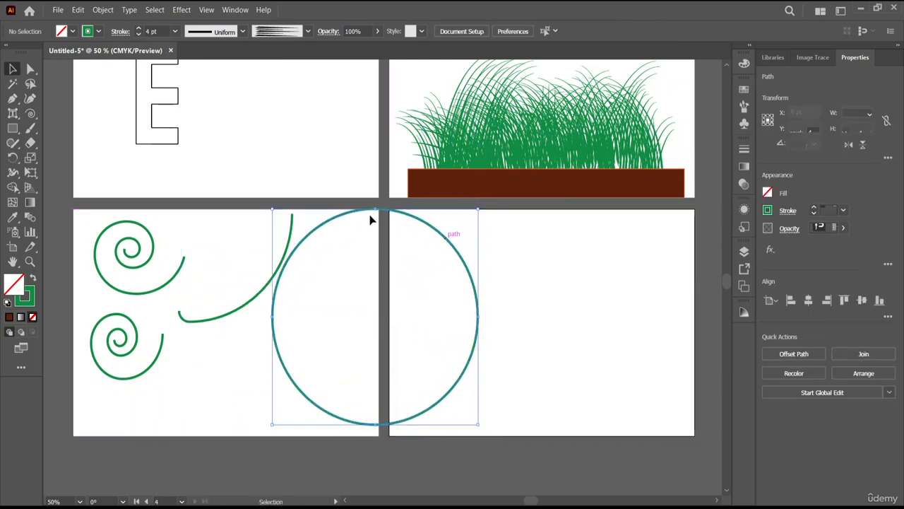
pyautogui.moveTo(479, 210); pyautogui.dragTo(335, 358)
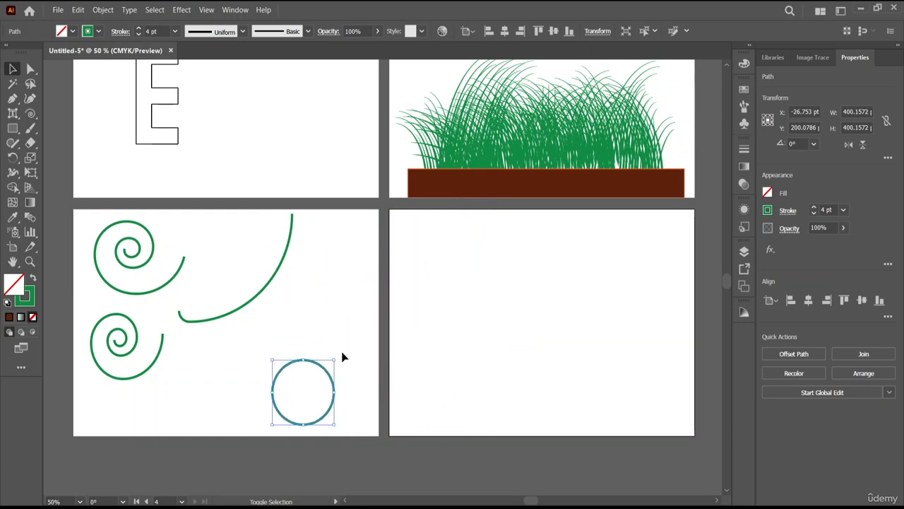
# Create another spiral with a radius of 200.0786 pt, 100% decay and 16 segments above the small circle
pyautogui.click(30, 115)
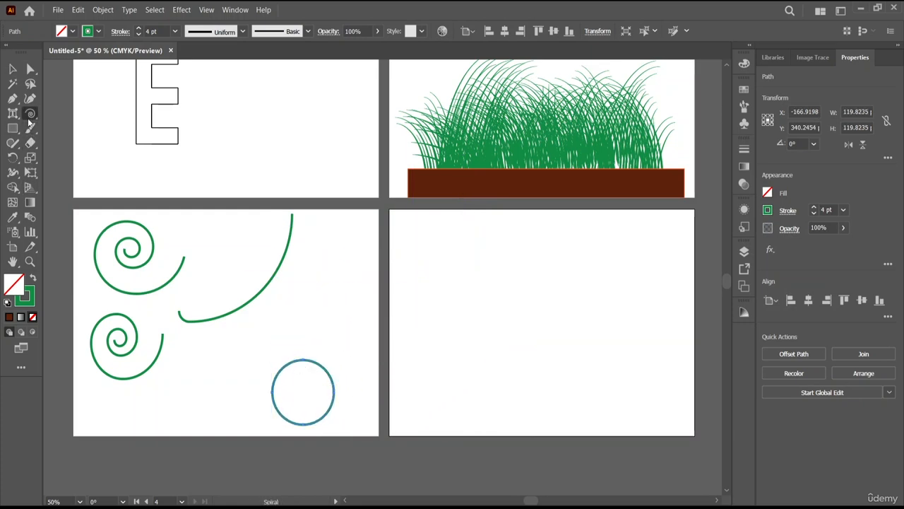
pyautogui.click(308, 322)
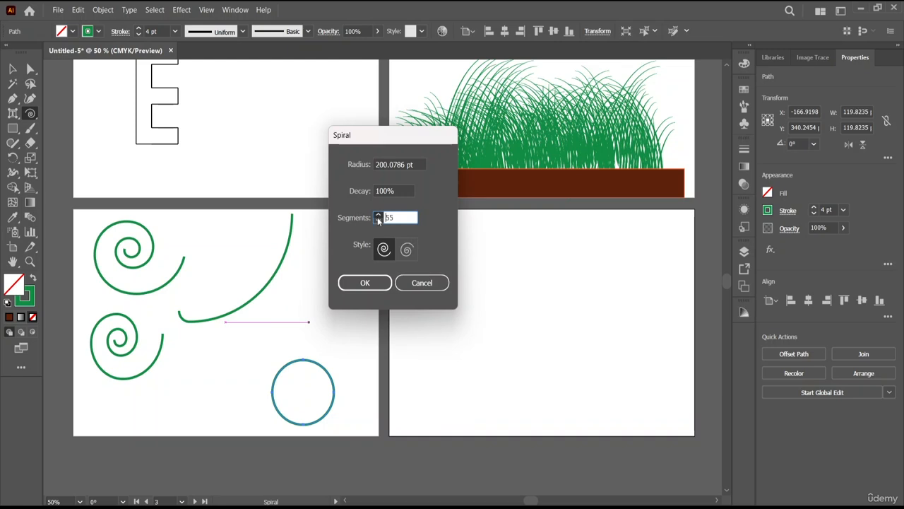
pyautogui.click(378, 217)
pyautogui.click(378, 216)
pyautogui.click(378, 217)
pyautogui.click(378, 216)
pyautogui.moveTo(389, 218); pyautogui.dragTo(376, 217)
pyautogui.write('1')
pyautogui.click(365, 283)
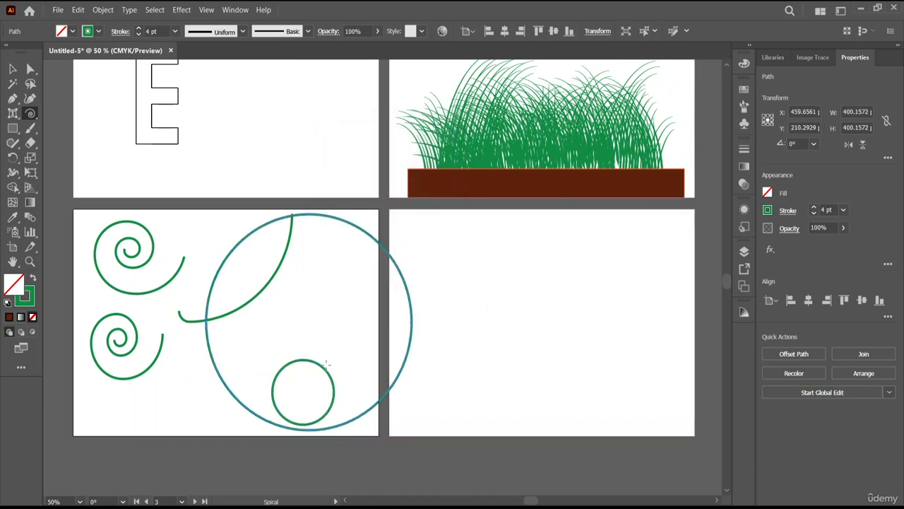
# Undo the creation of both circular spirals made with 100% decay
pyautogui.press('v')
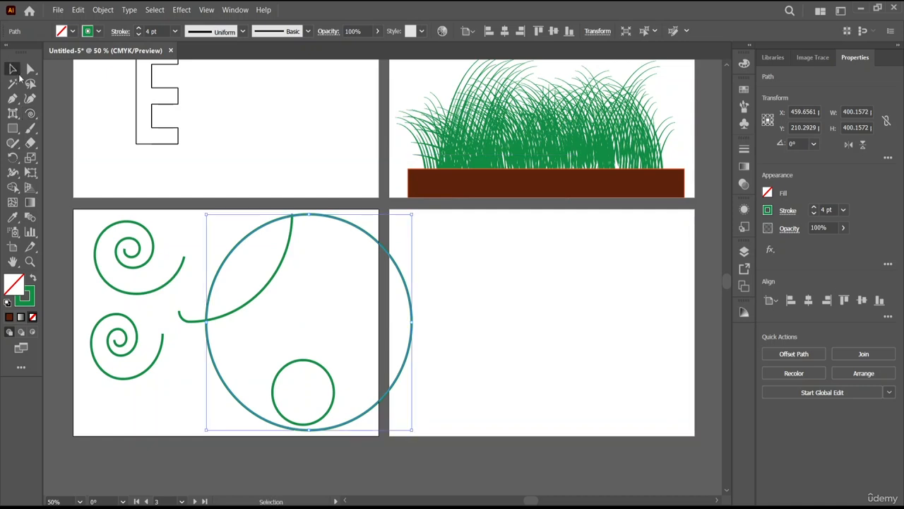
pyautogui.moveTo(365, 235); pyautogui.dragTo(366, 263)
pyautogui.hotkey('ctrl', 'z')
pyautogui.hotkey('ctrl', 'z')
pyautogui.hotkey('ctrl', 'z')
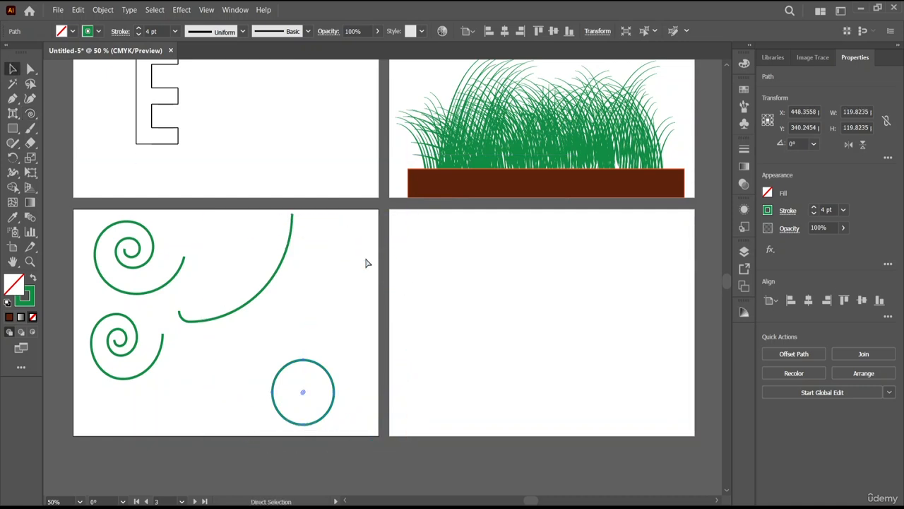
pyautogui.hotkey('ctrl', 'z')
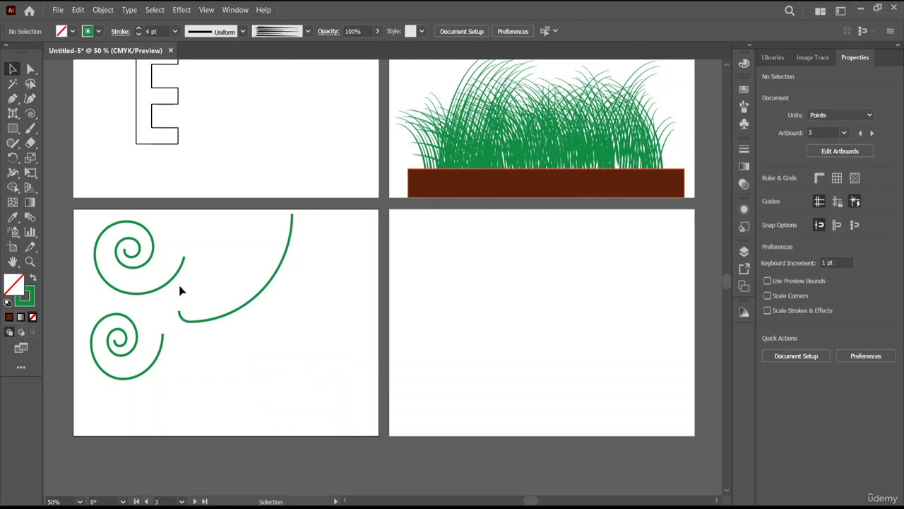
# Create a 16-segment spiral with a radius of 200.0786 pt, 100% decay and the second style option, and delete it
pyautogui.moveTo(31, 117); pyautogui.dragTo(78, 141)
pyautogui.click(307, 315)
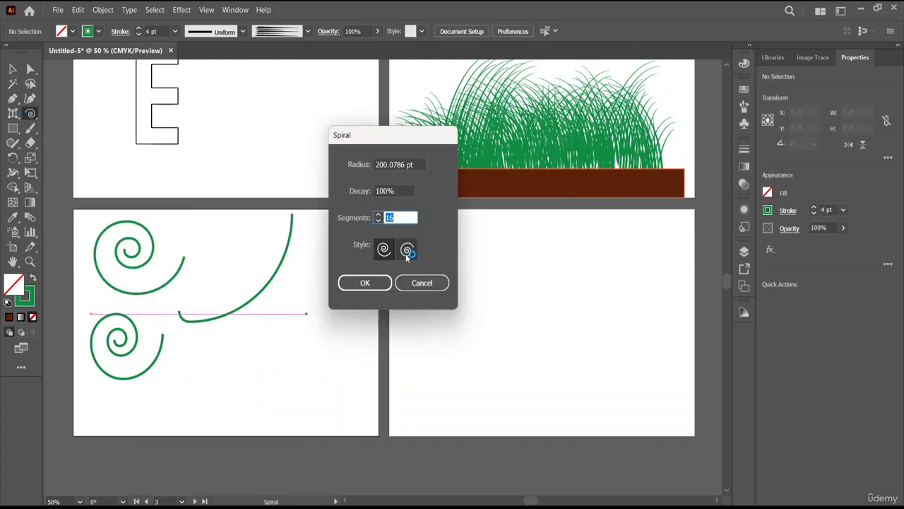
pyautogui.click(407, 253)
pyautogui.click(388, 253)
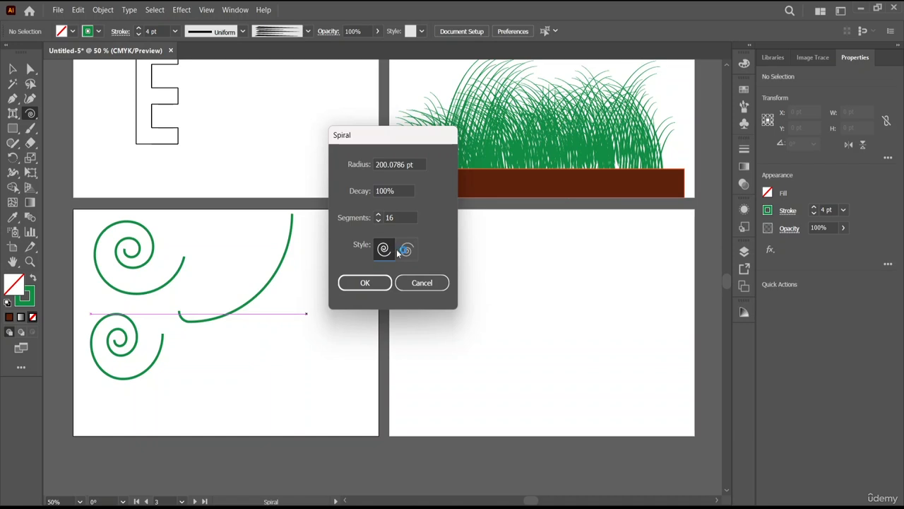
pyautogui.click(406, 250)
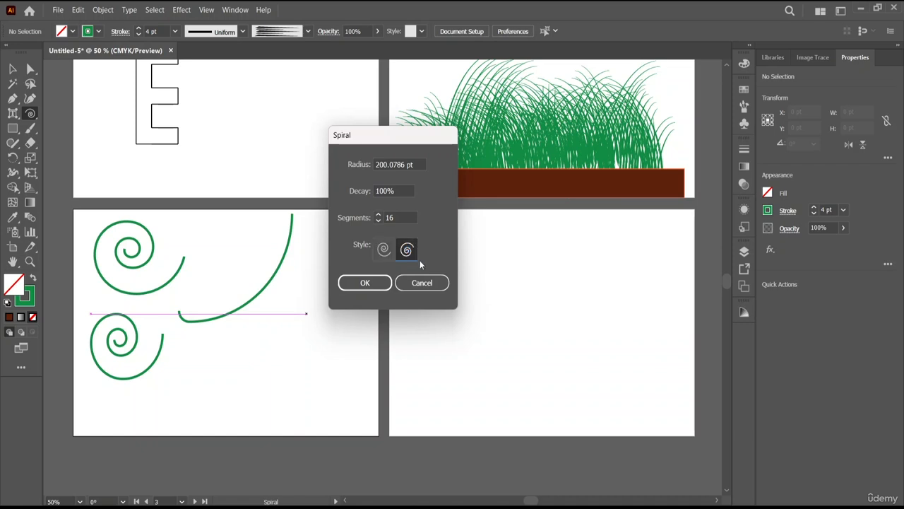
pyautogui.click(378, 284)
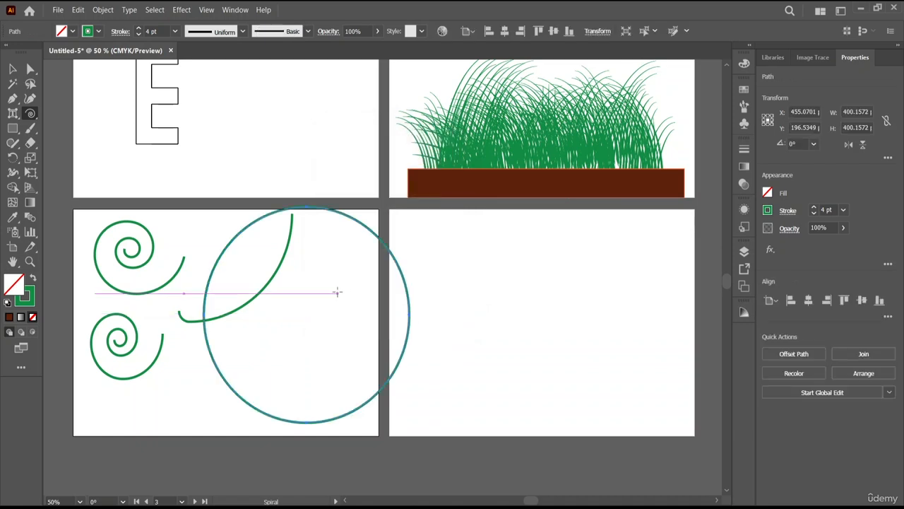
pyautogui.press('Delete')
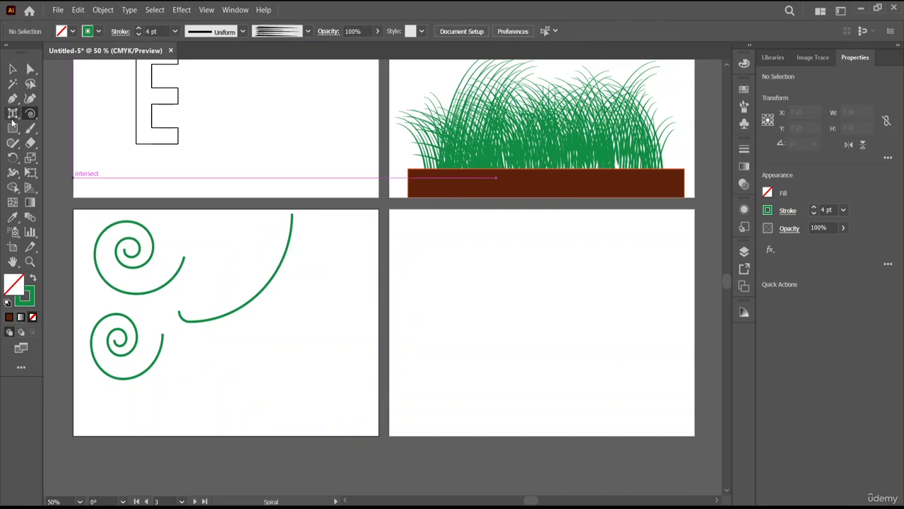
# Create a 16-segment spiral with a radius of 200.0786 pt, 10% decay and the second style option
pyautogui.click(268, 312)
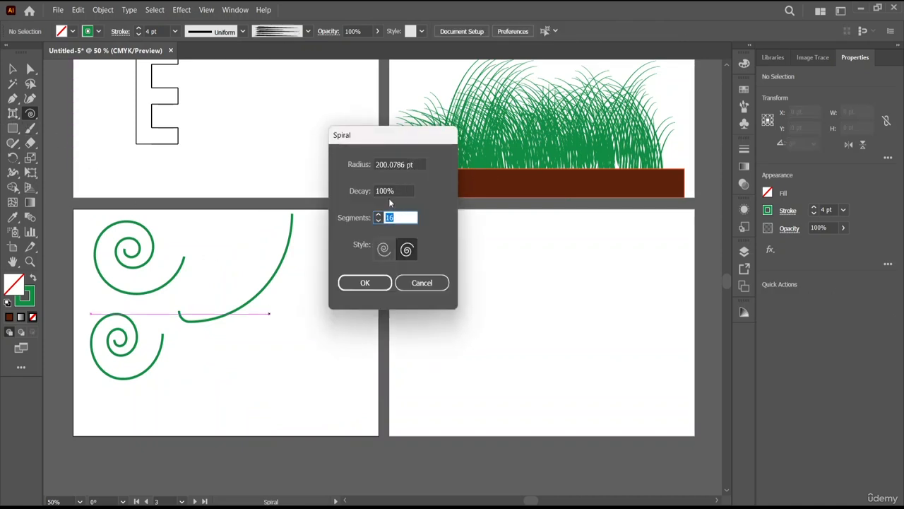
pyautogui.click(384, 191)
pyautogui.click(367, 283)
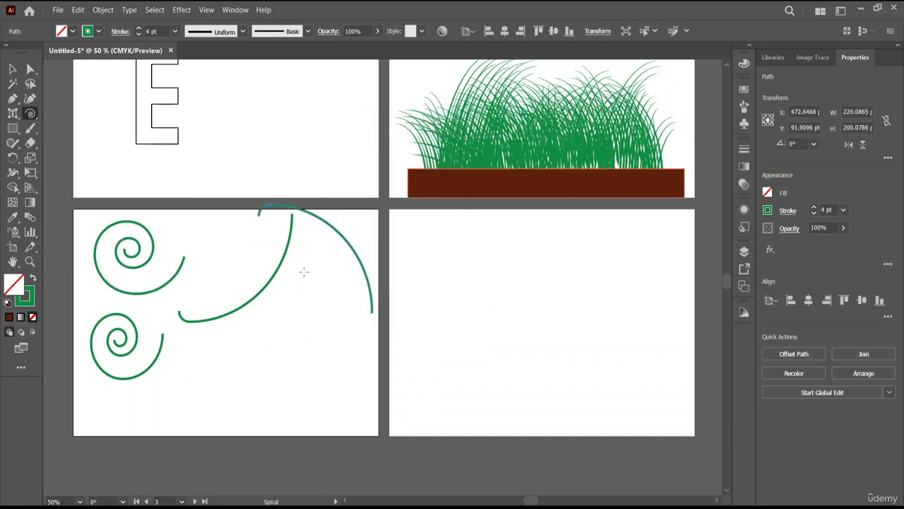
# Create a 36-segment spiral with 10% decay and the second style option, and open the settings for another spiral
pyautogui.click(331, 329)
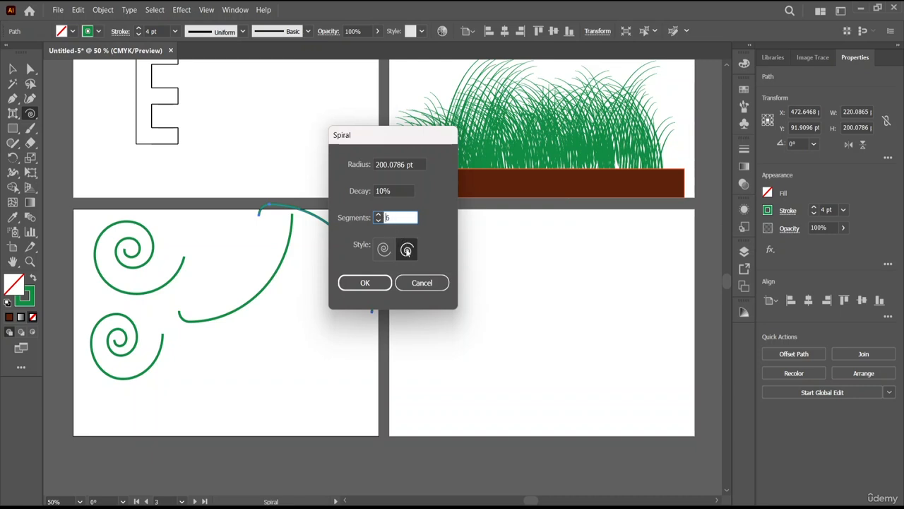
pyautogui.click(365, 282)
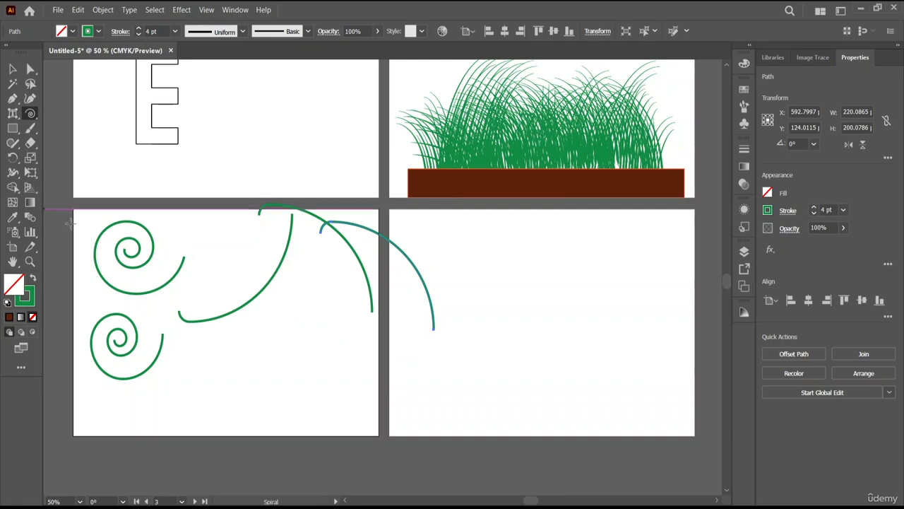
pyautogui.click(335, 338)
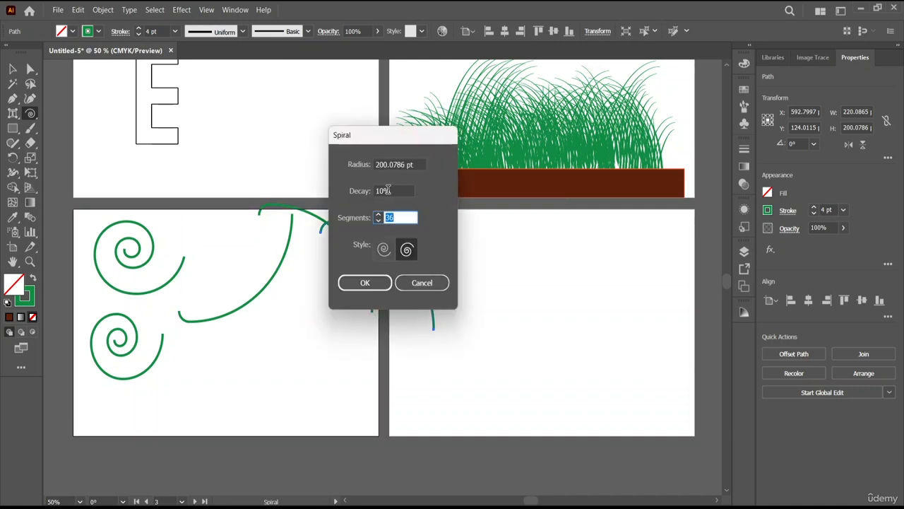